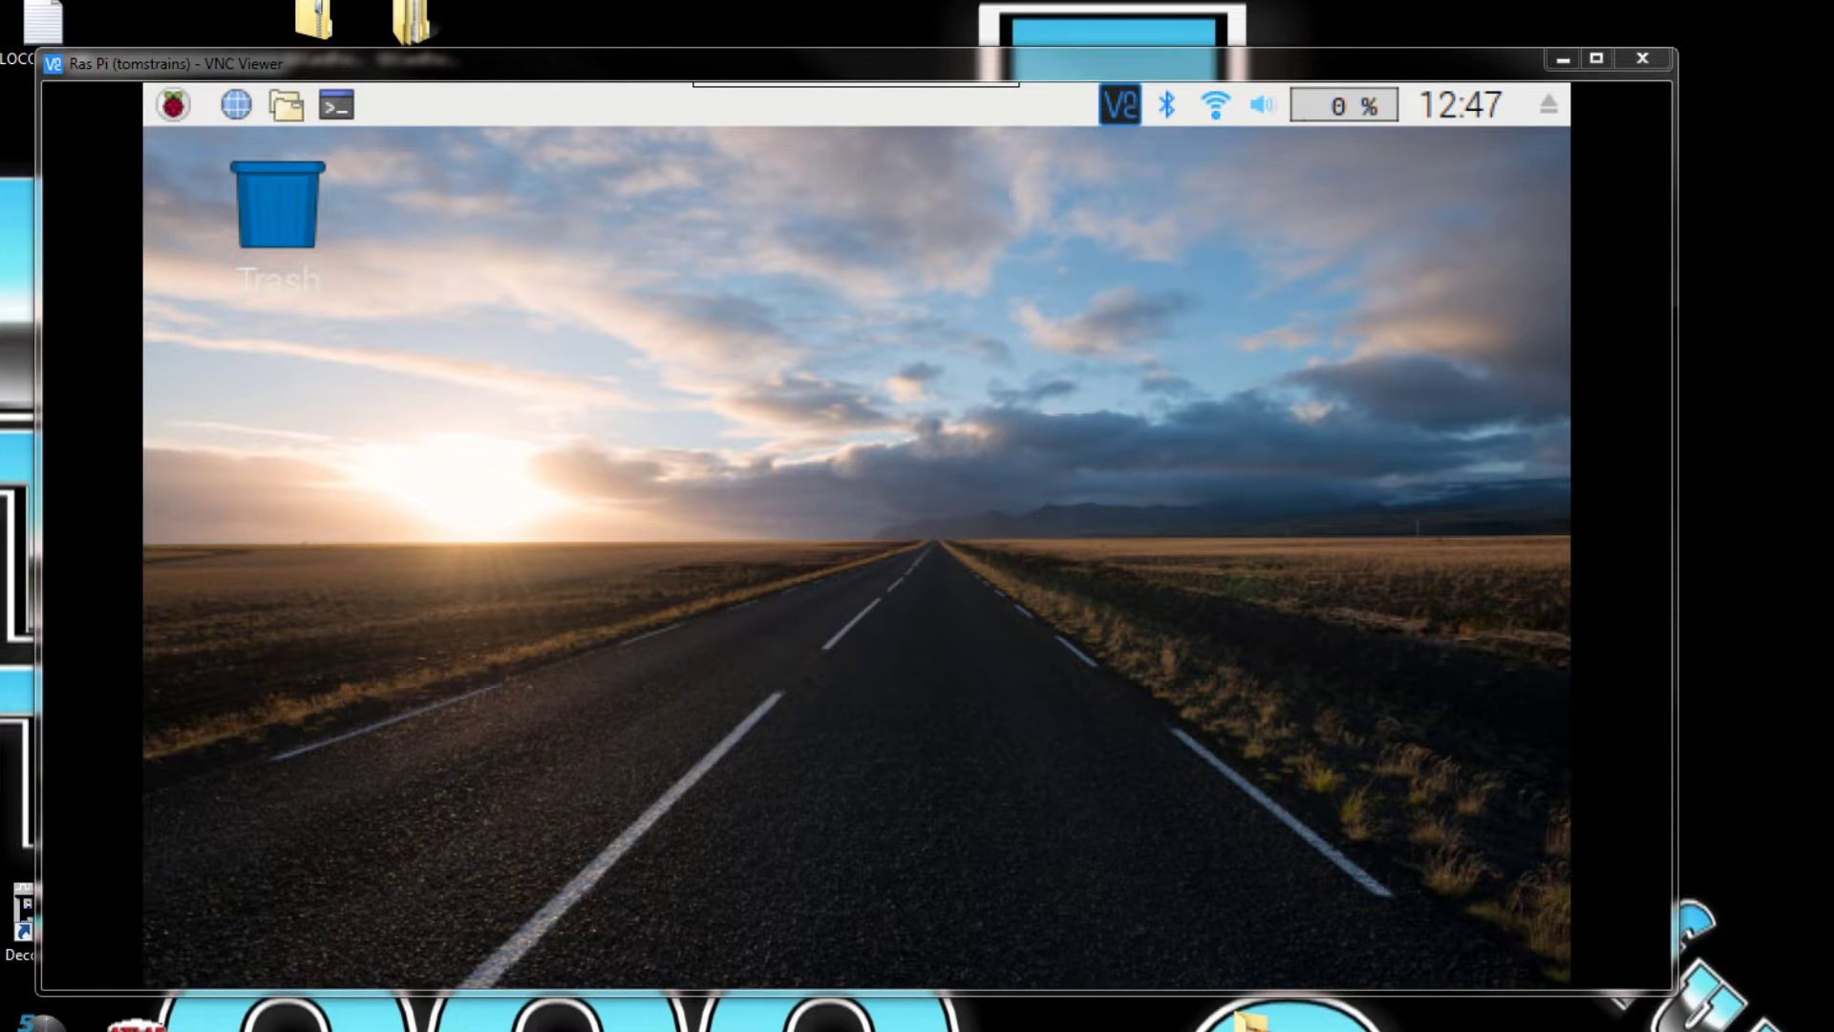
Step: Check in Raspberry Pi Configuration's Interfaces tab that VNC is enabled, then close the window
left_click(176, 105)
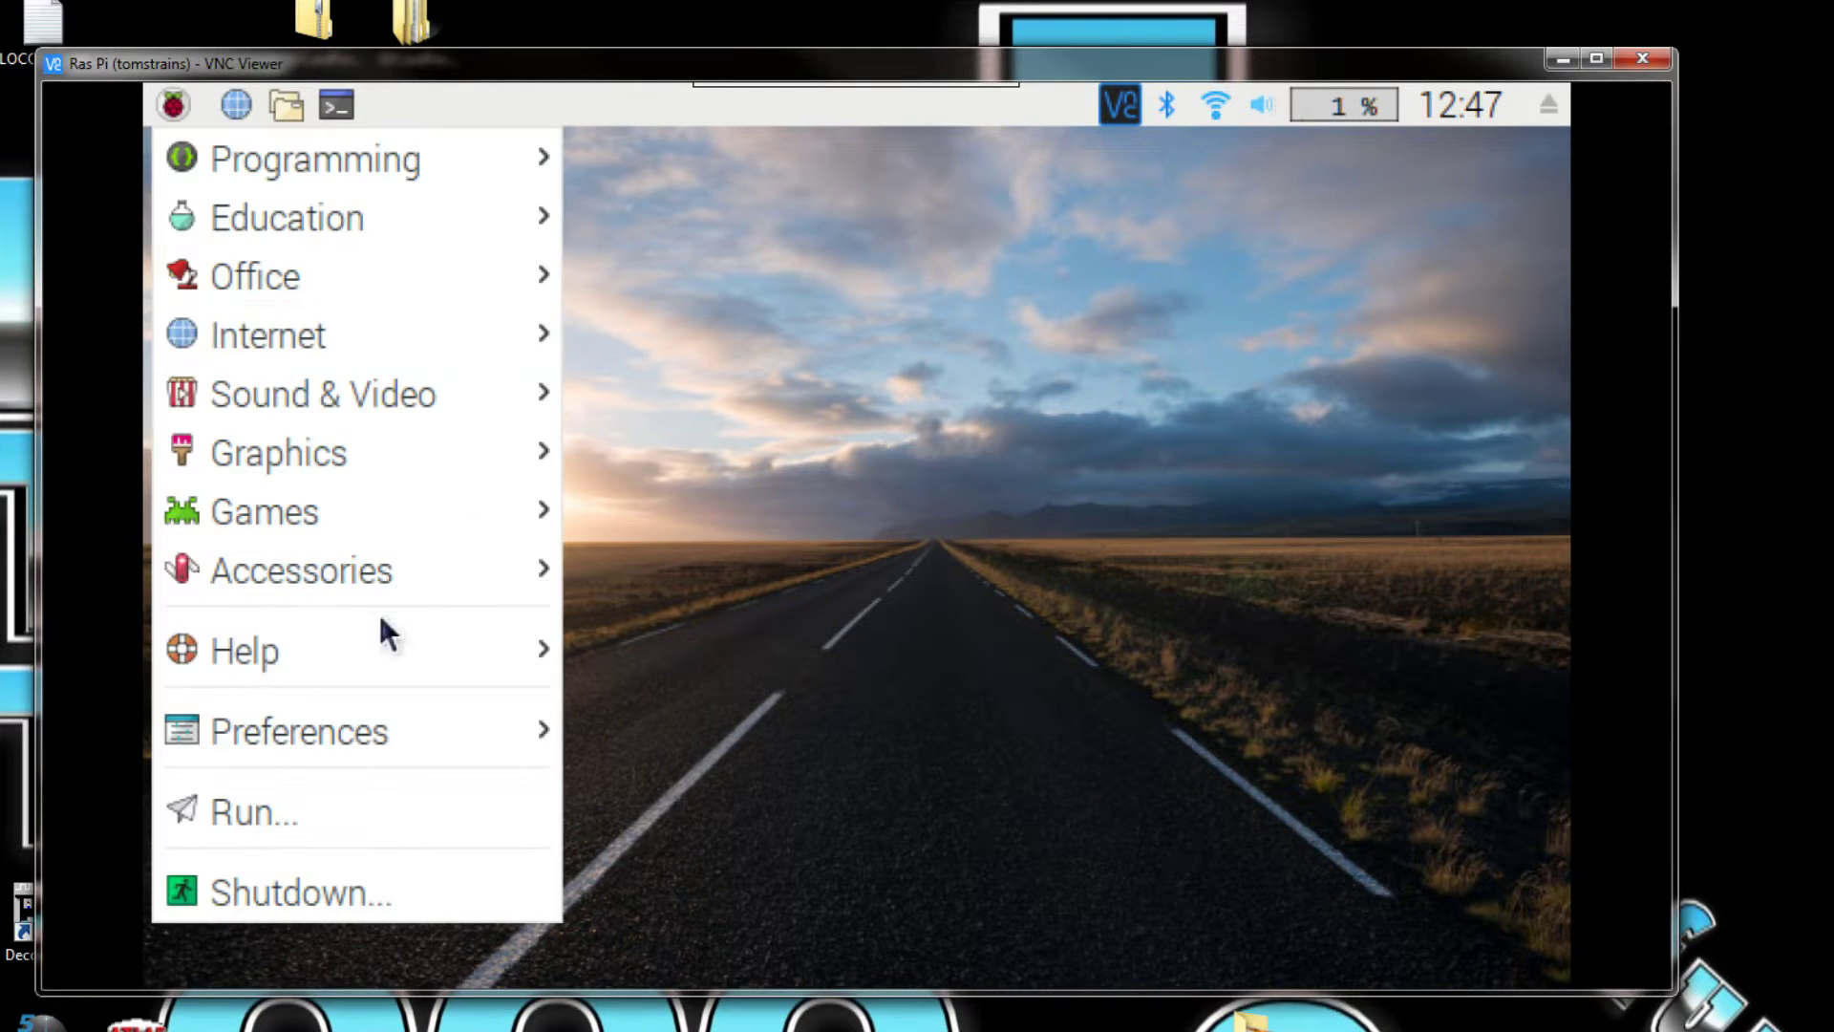
mouse_move(377, 722)
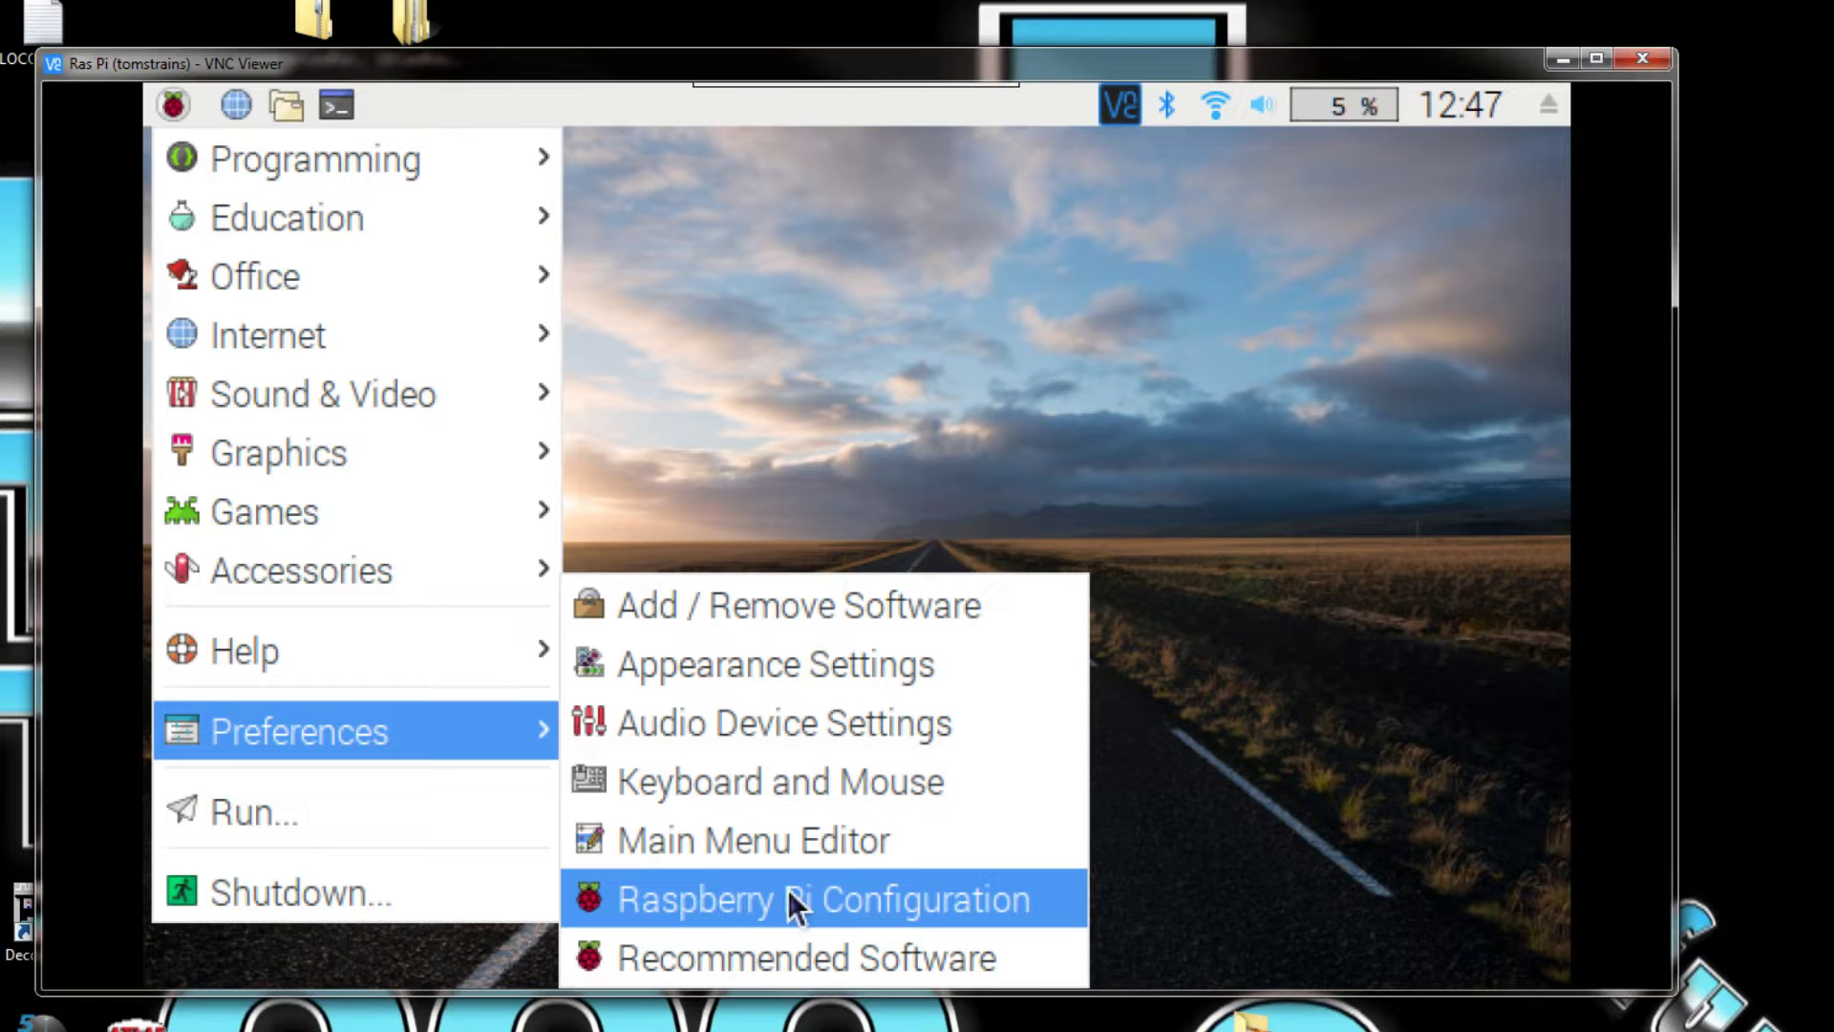
left_click(955, 896)
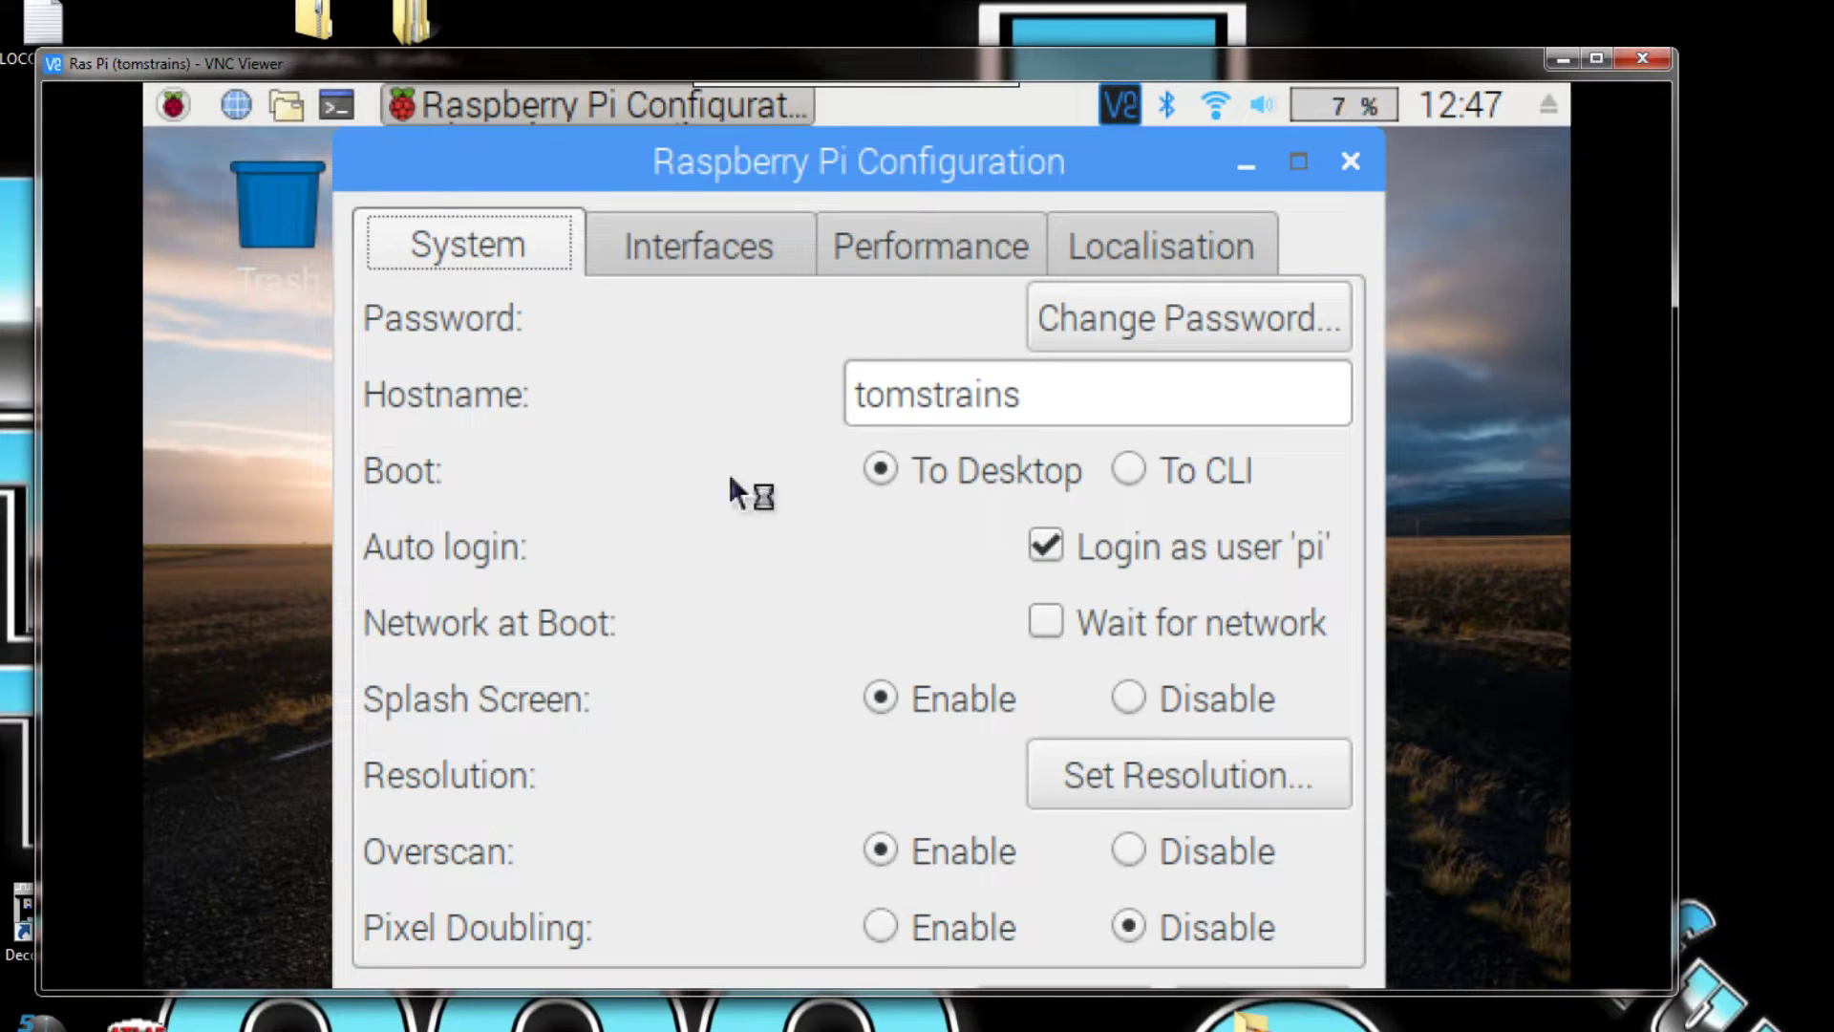
left_click(724, 268)
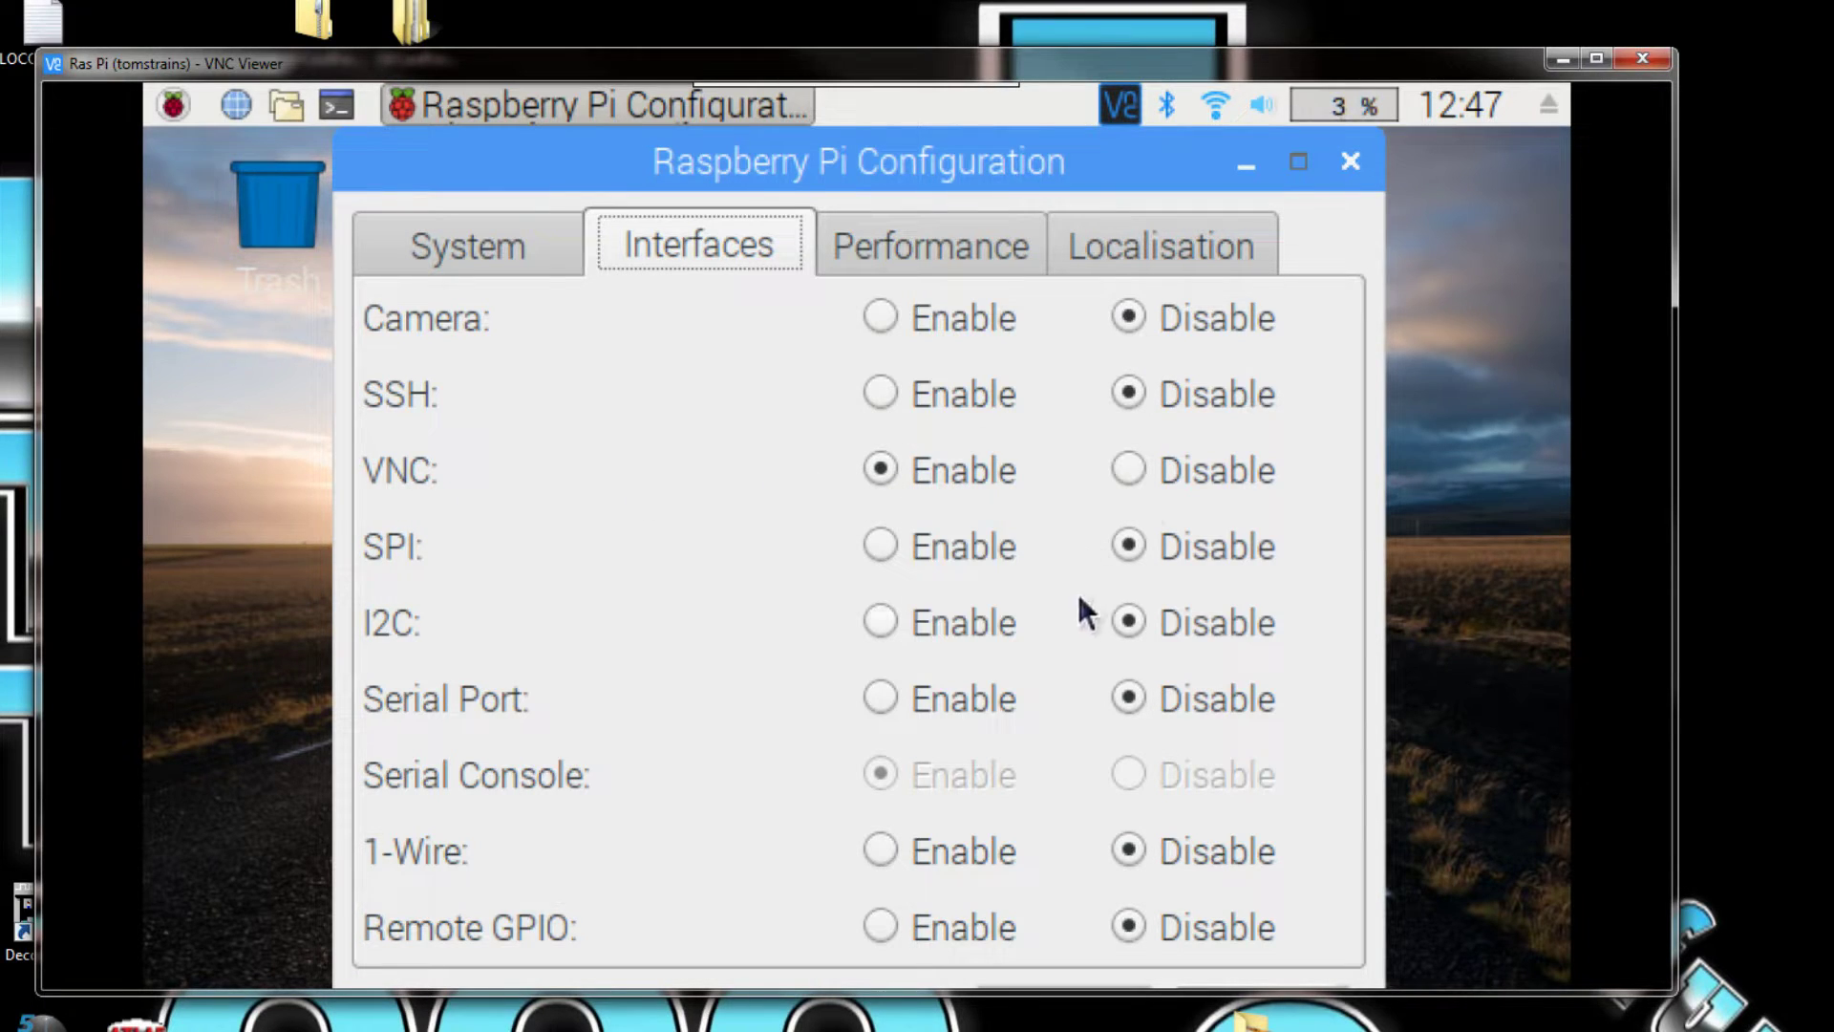
left_click(1350, 162)
Step: Reboot the Raspberry Pi from the raspberry menu's Shutdown options
left_click(173, 104)
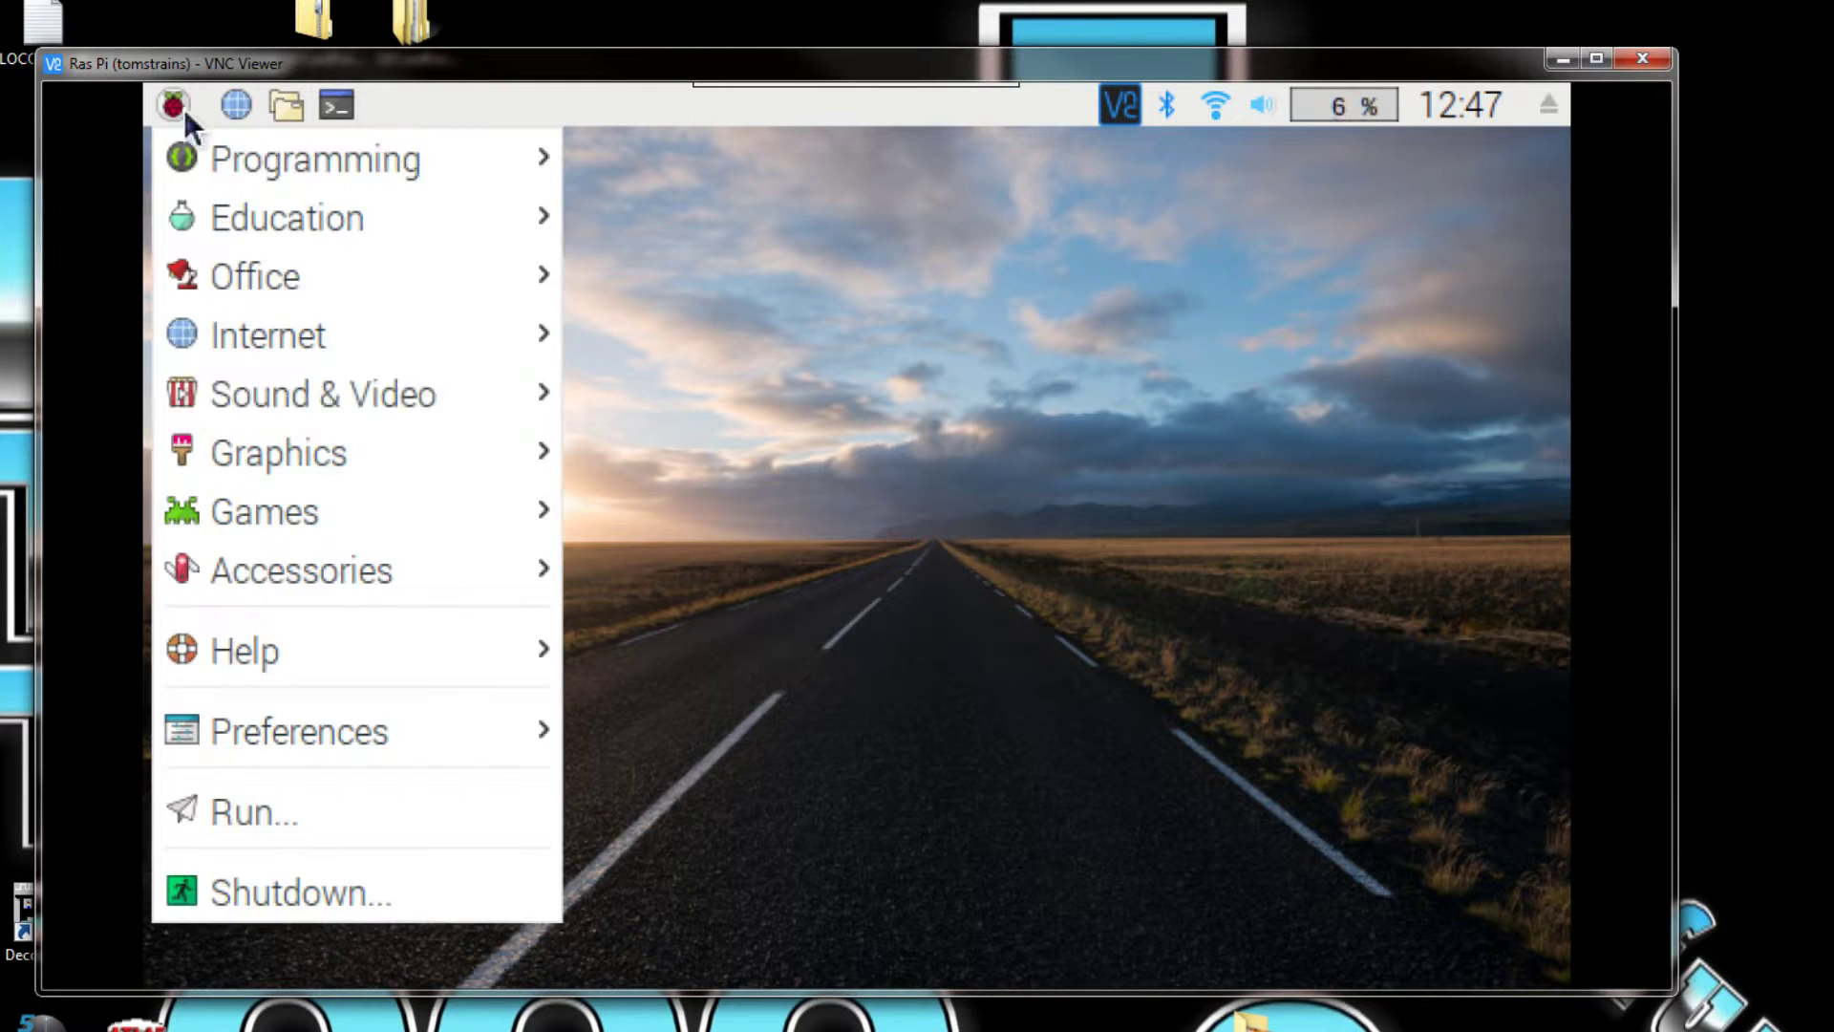
left_click(294, 890)
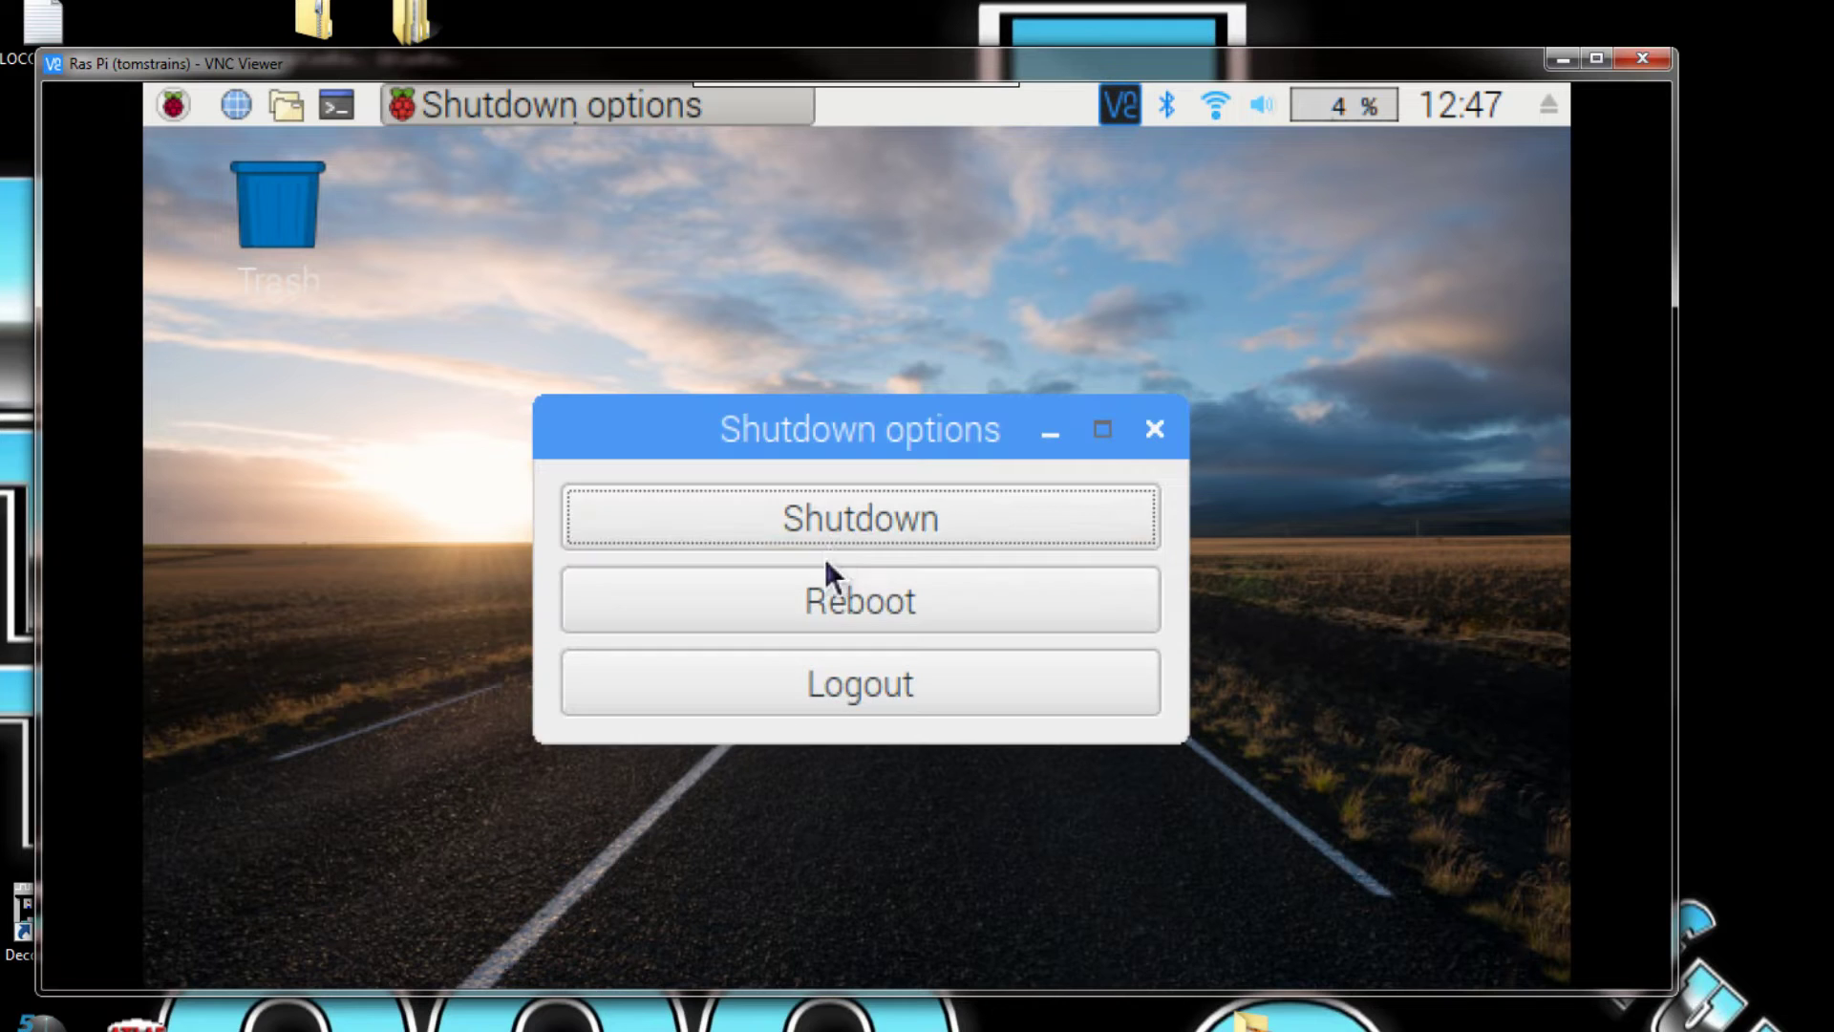
left_click(858, 602)
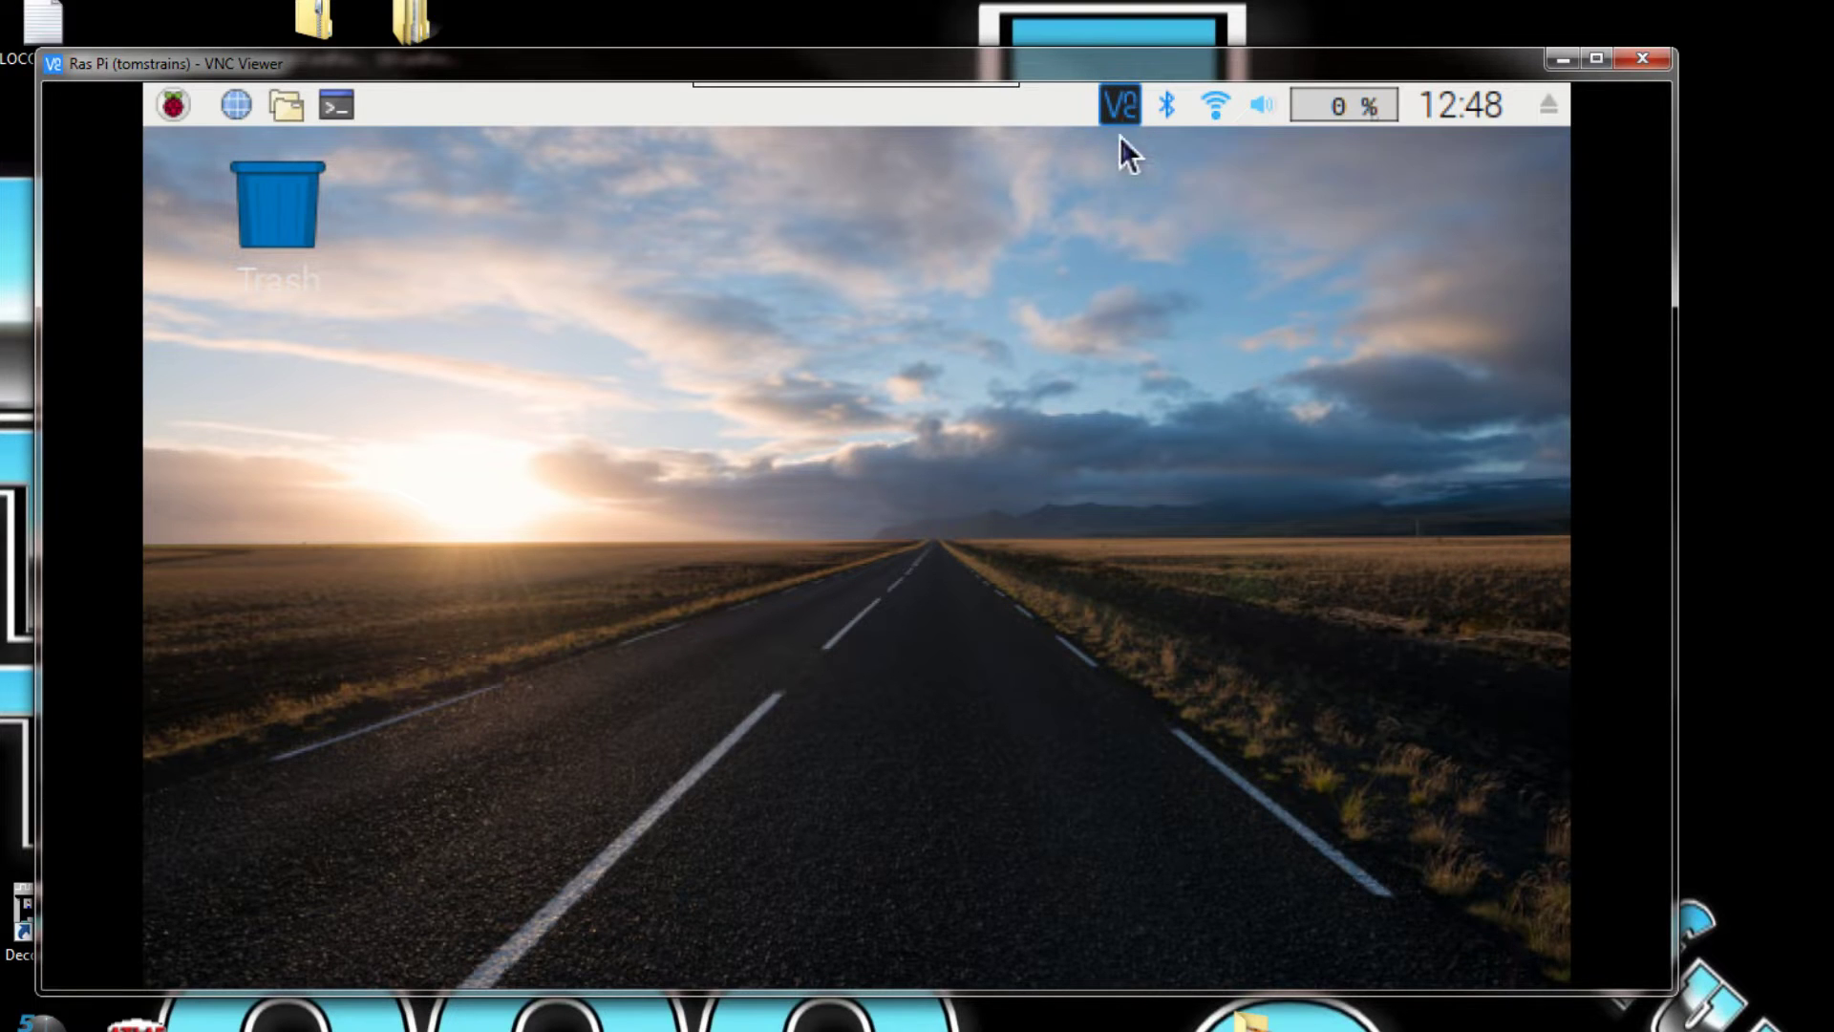
Step: Open VNC Server's Security settings from the VC icon in the Pi taskbar
left_click(1122, 112)
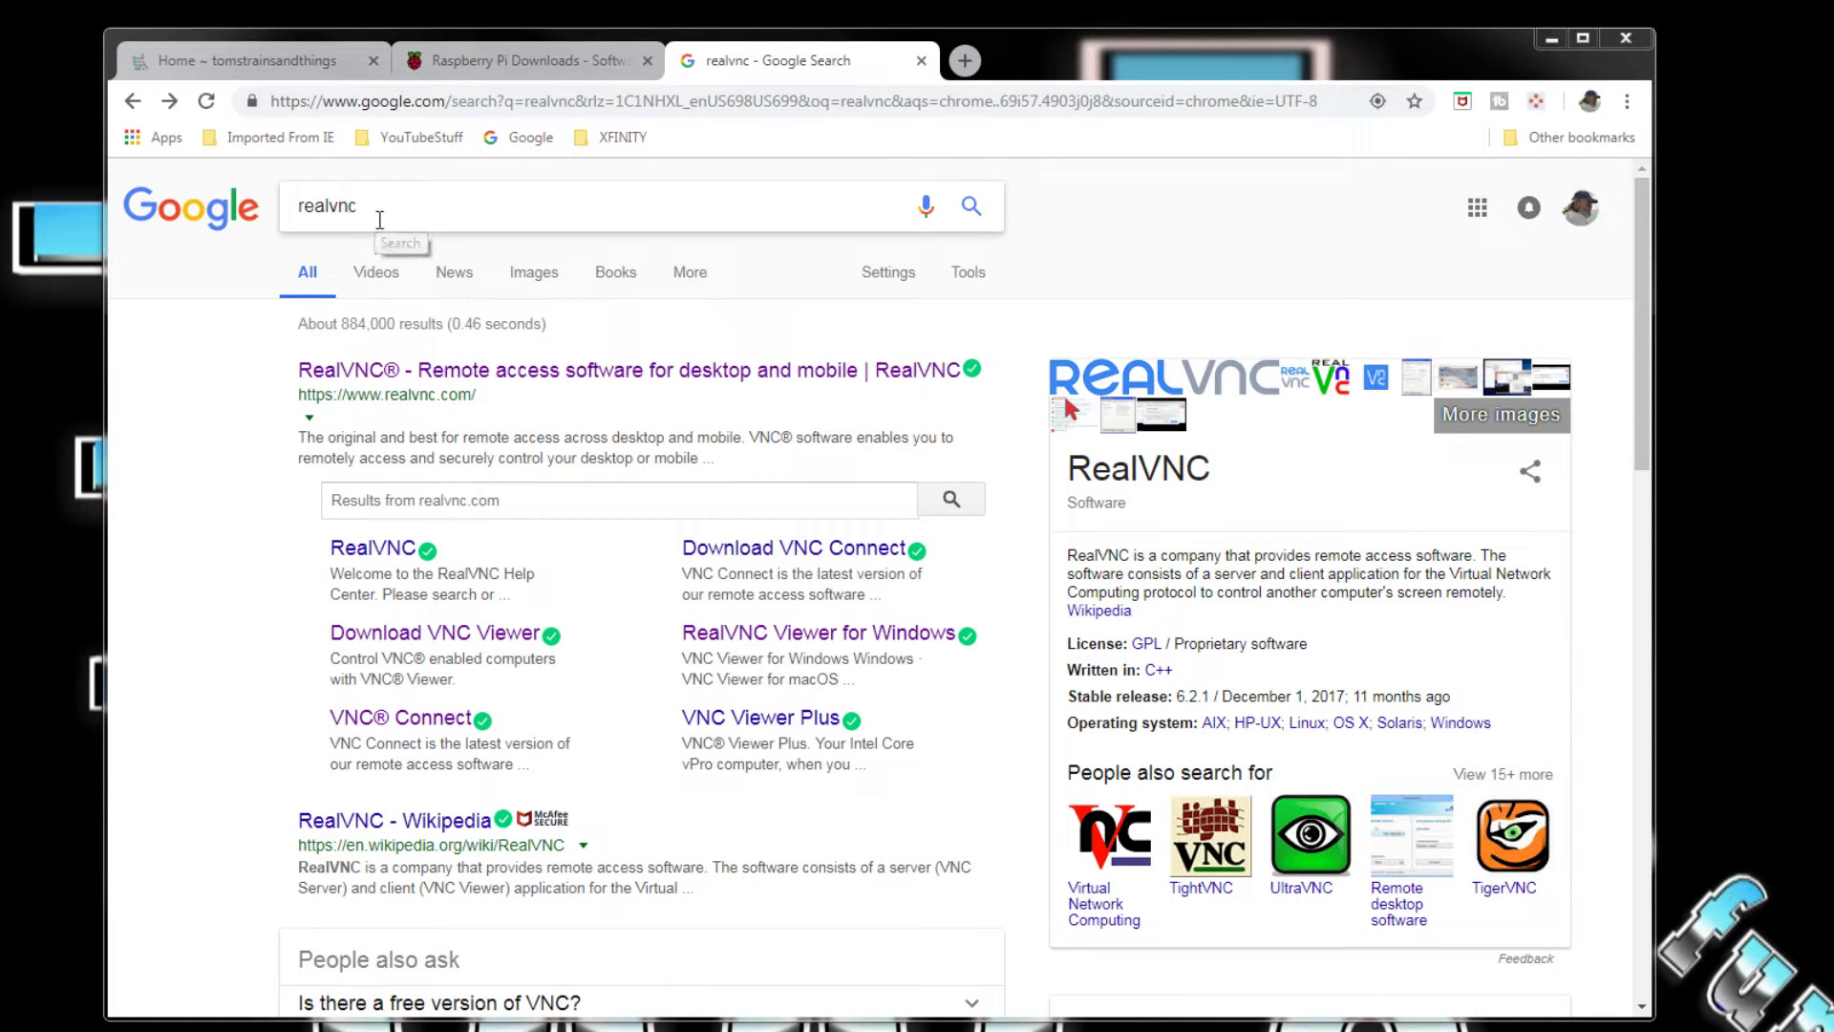
Step: Go from the RealVNC search result via the free VNC Connect trial page to the subscription comparison
left_click(506, 380)
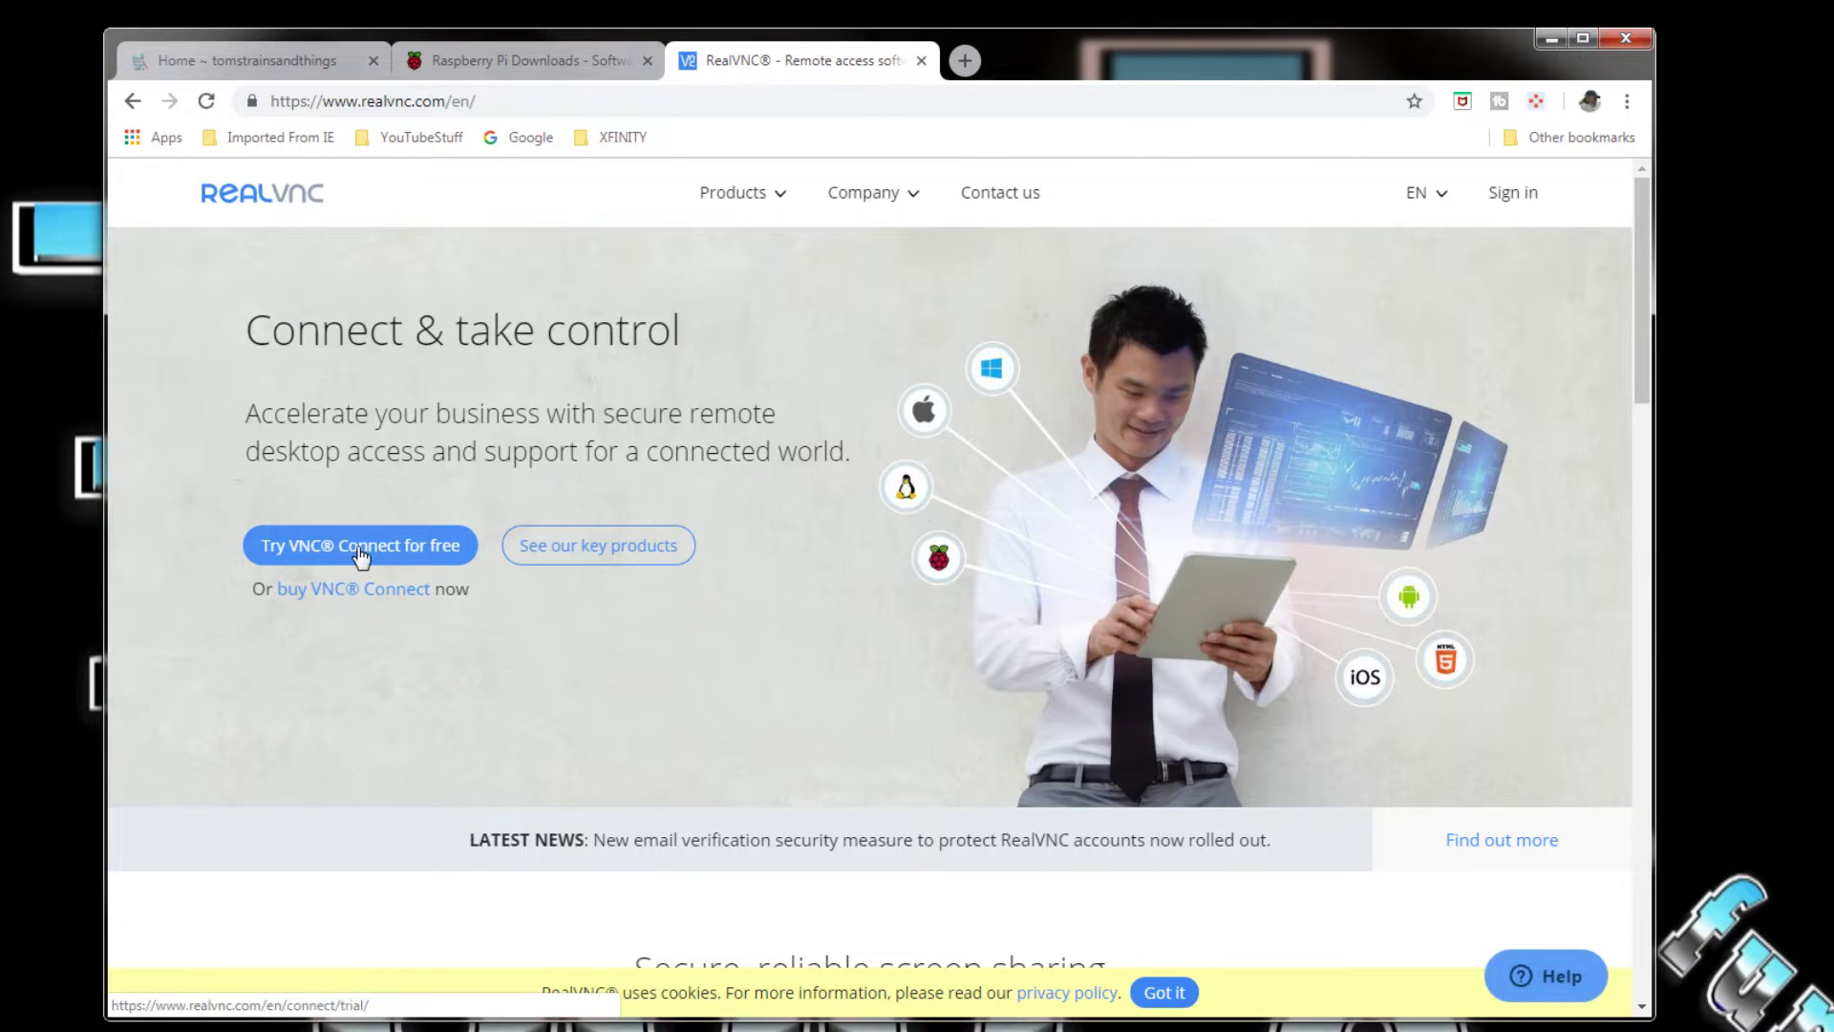
left_click(359, 546)
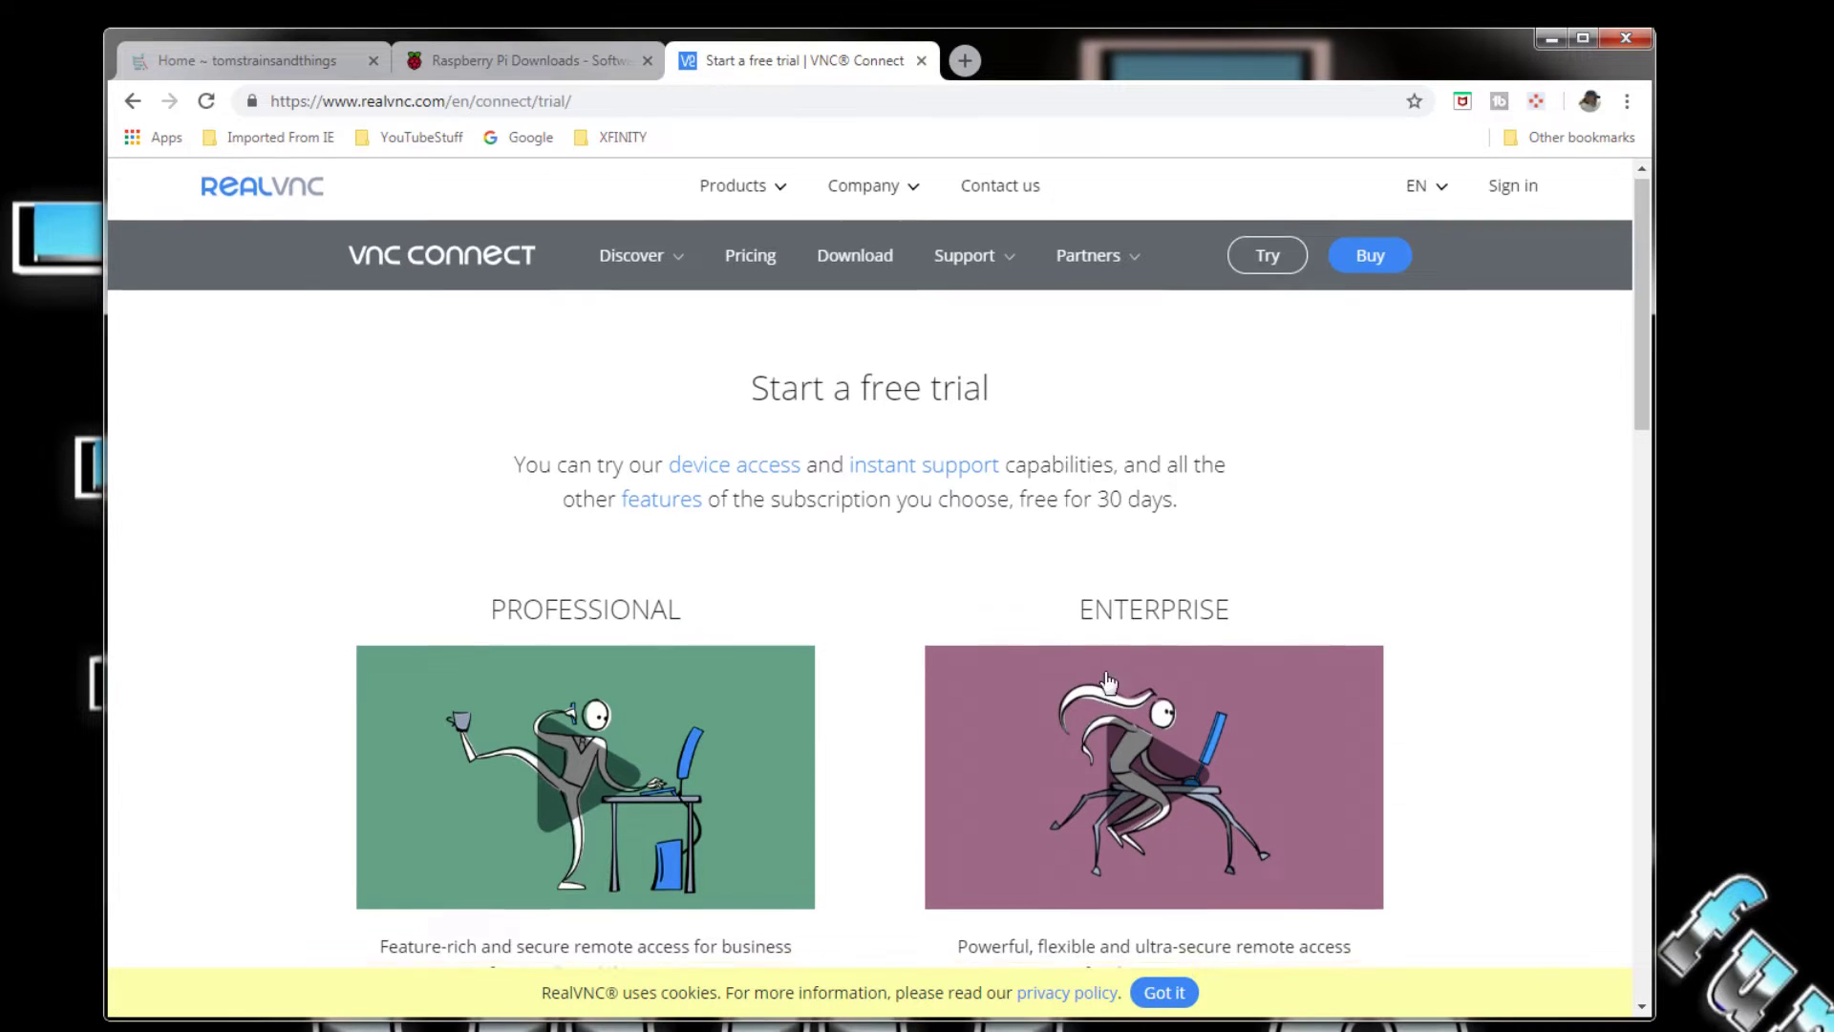
scroll(936, 666, "down", 5)
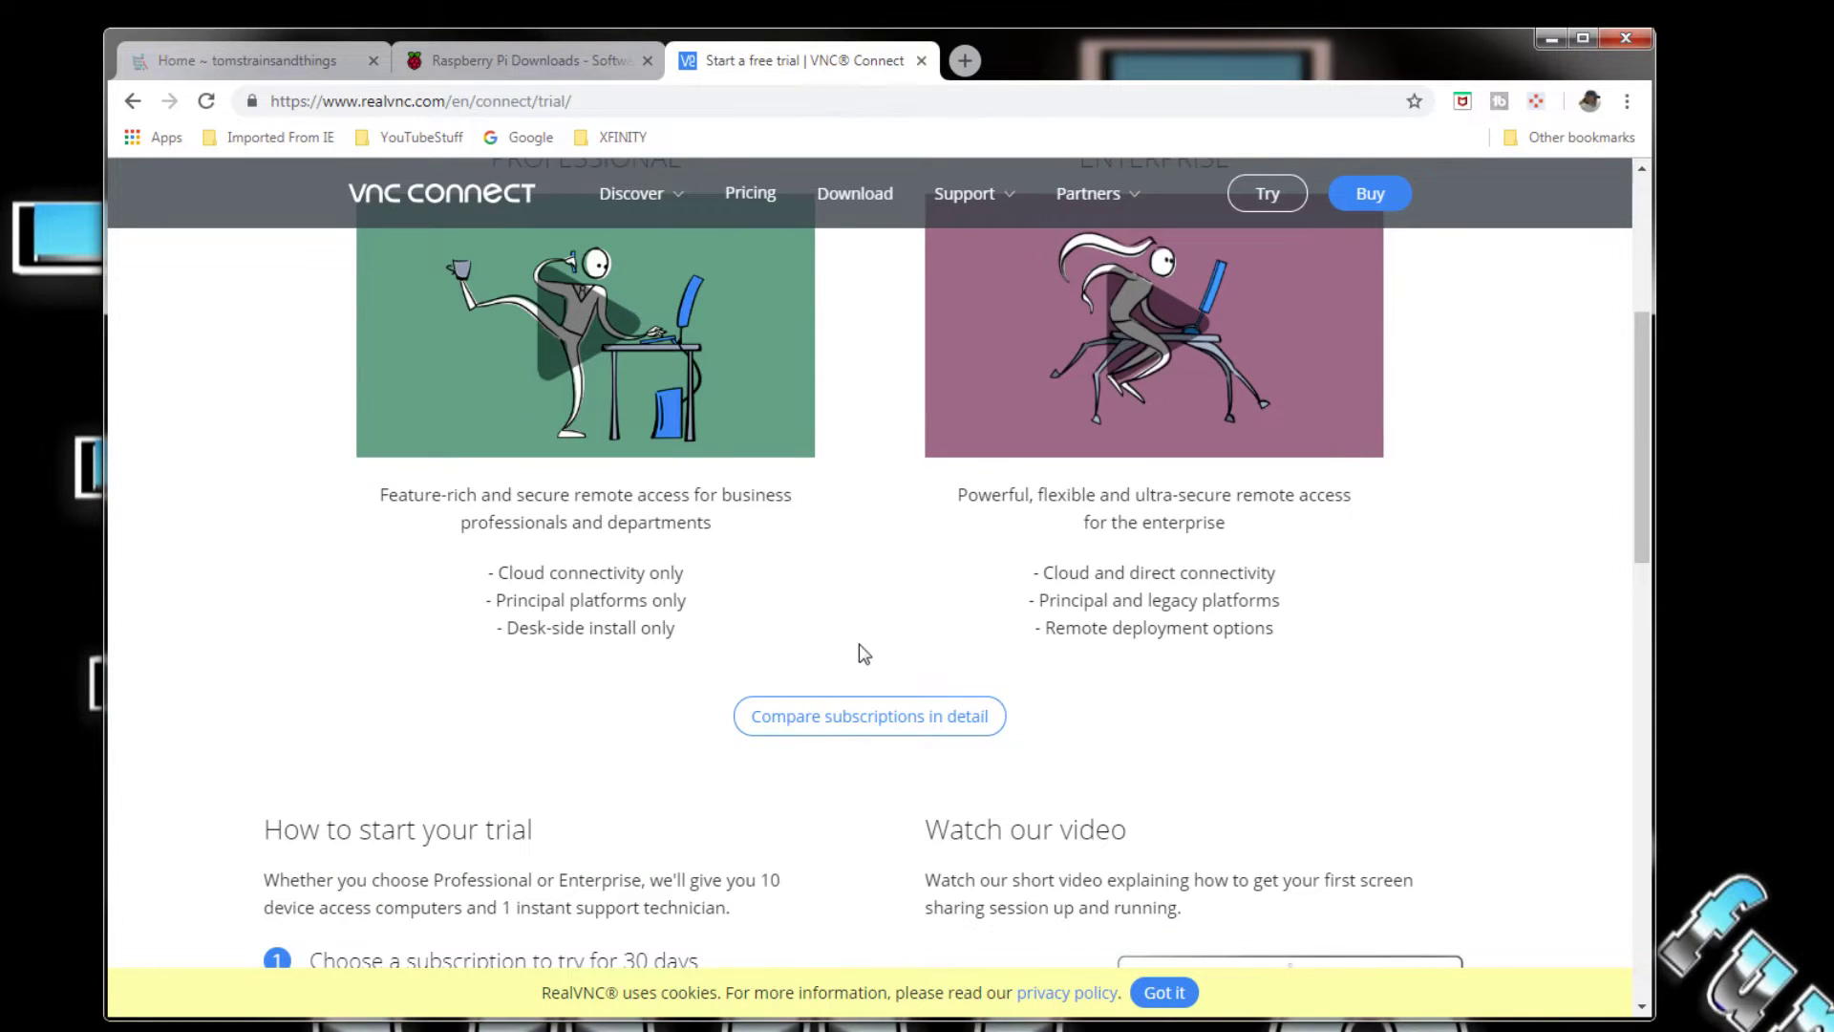
left_click(904, 736)
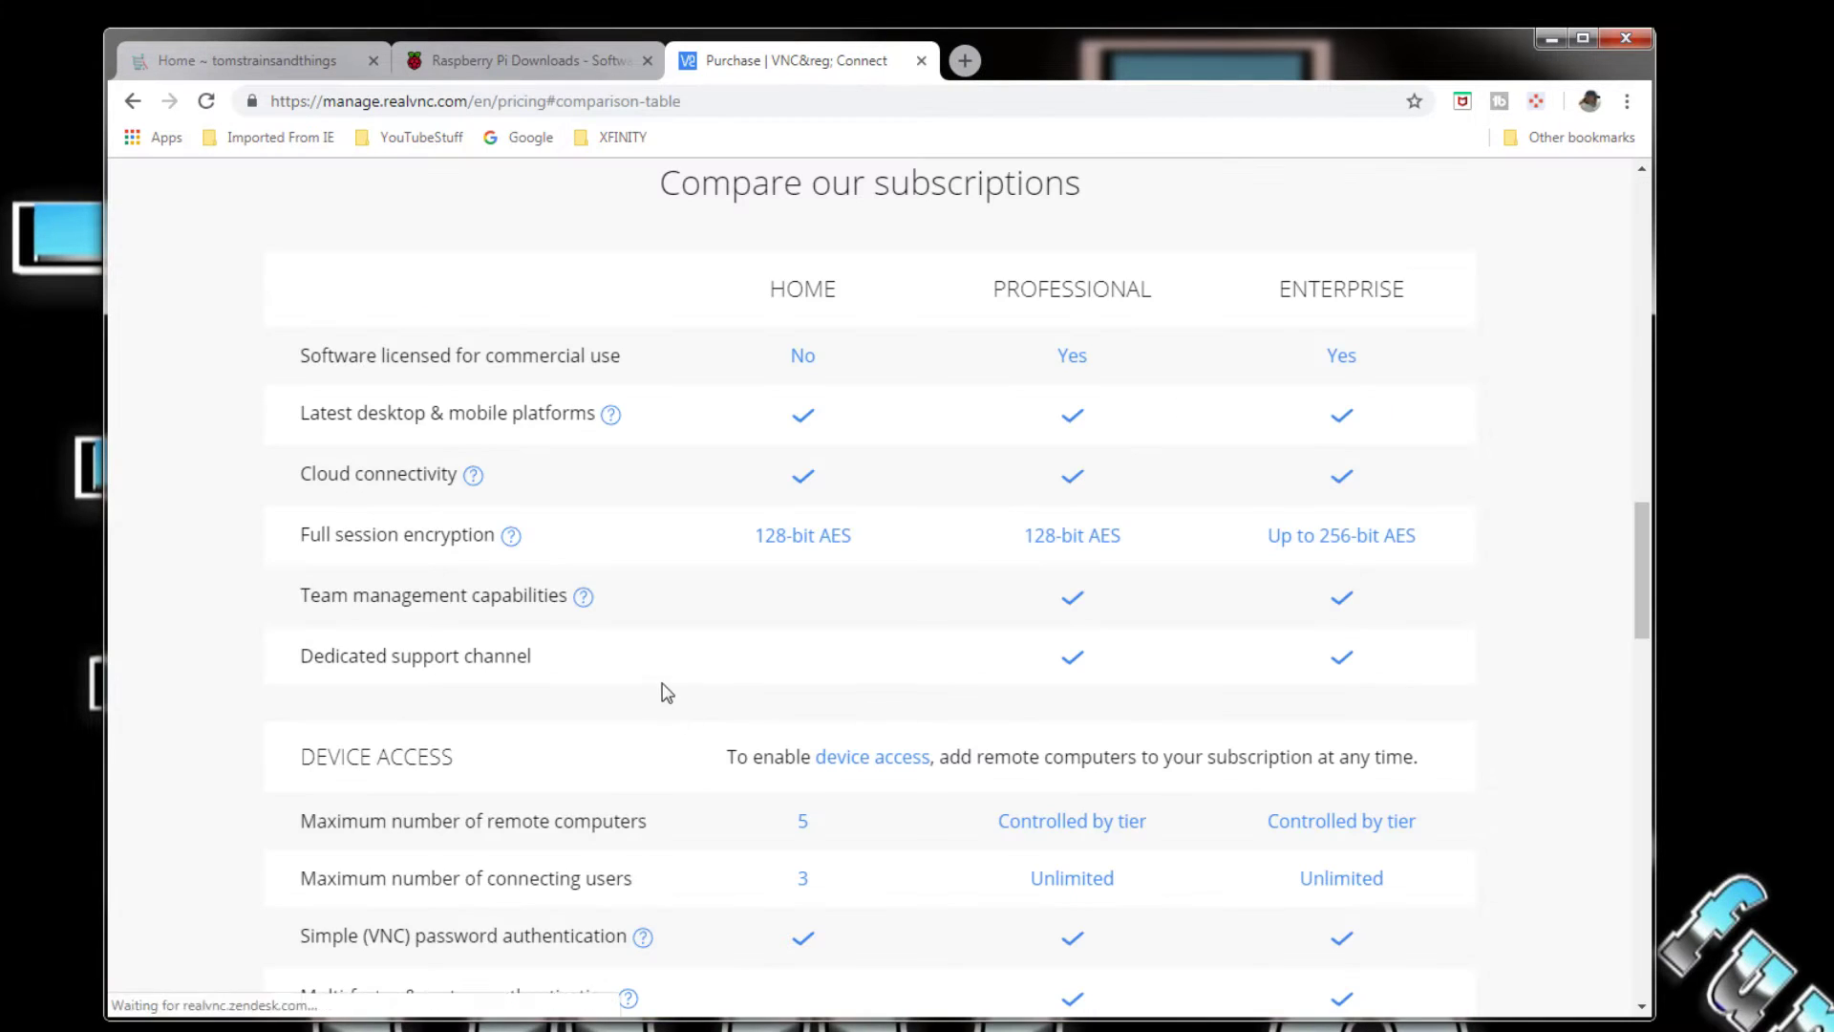
Step: Review the Home, Professional and Enterprise prices and the feature comparison table
scroll(668, 616, "up", 6)
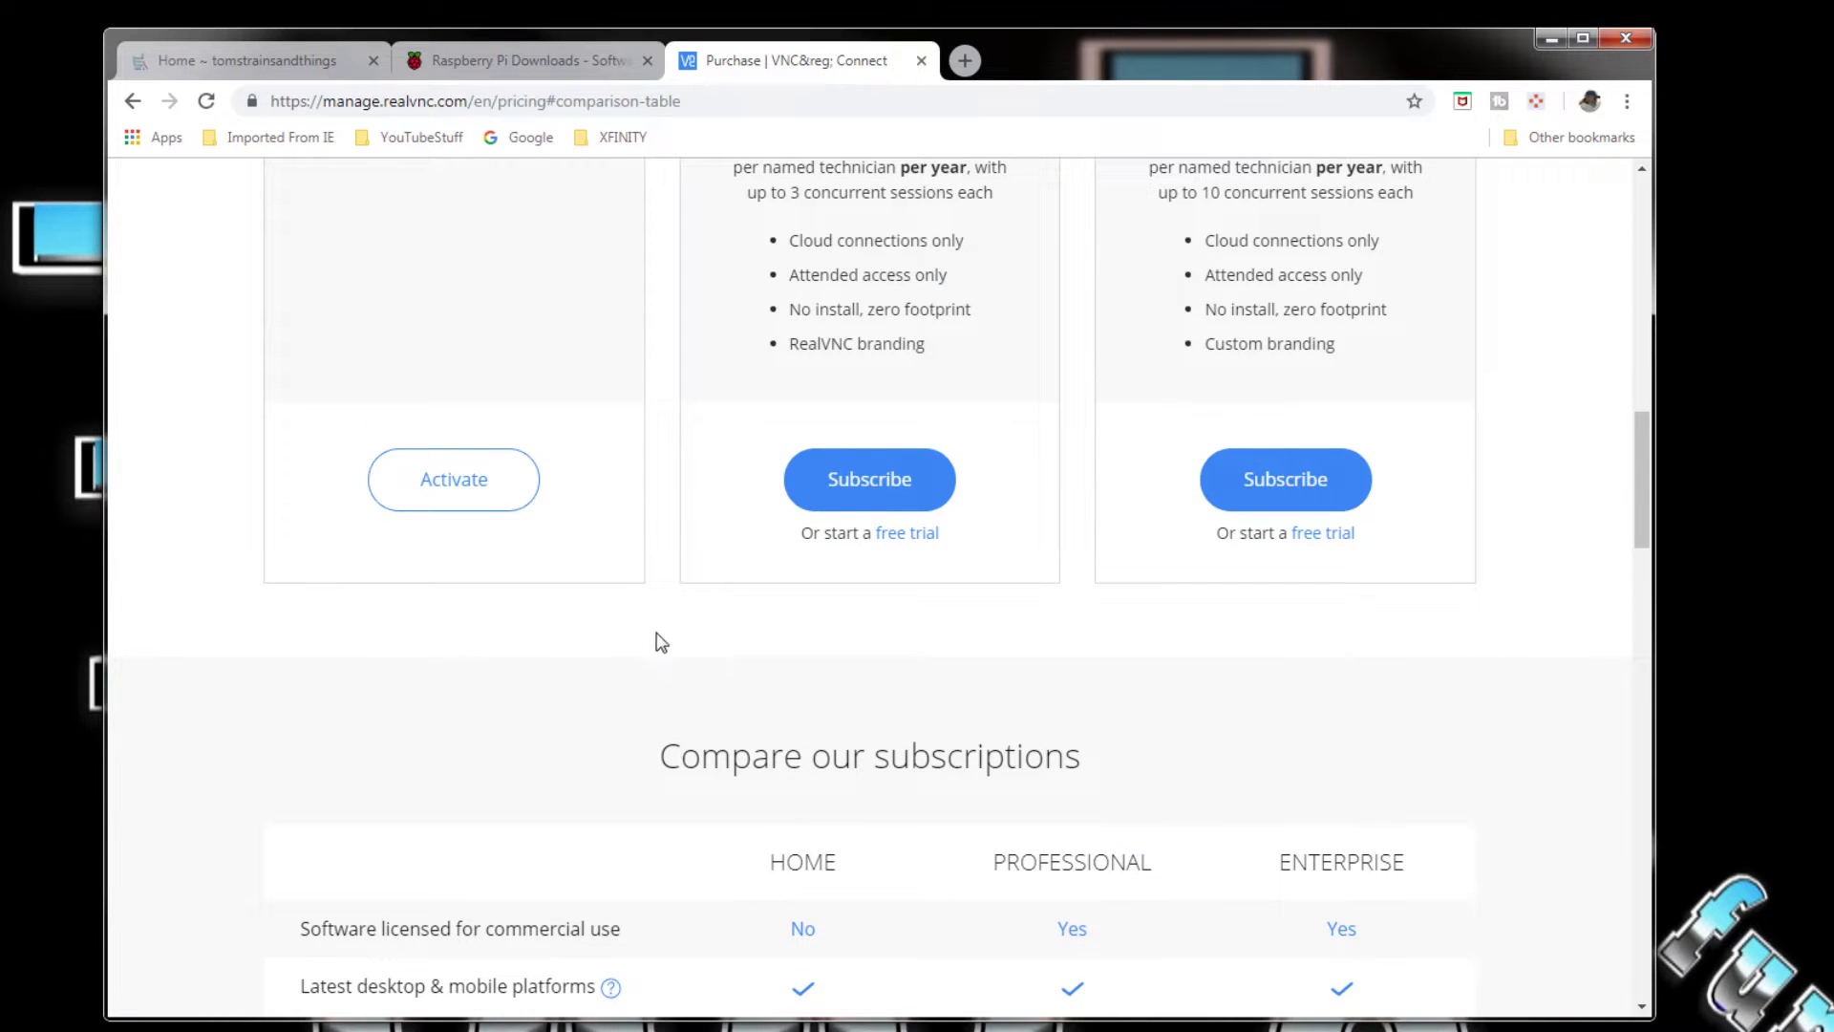
scroll(674, 743, "up", 10)
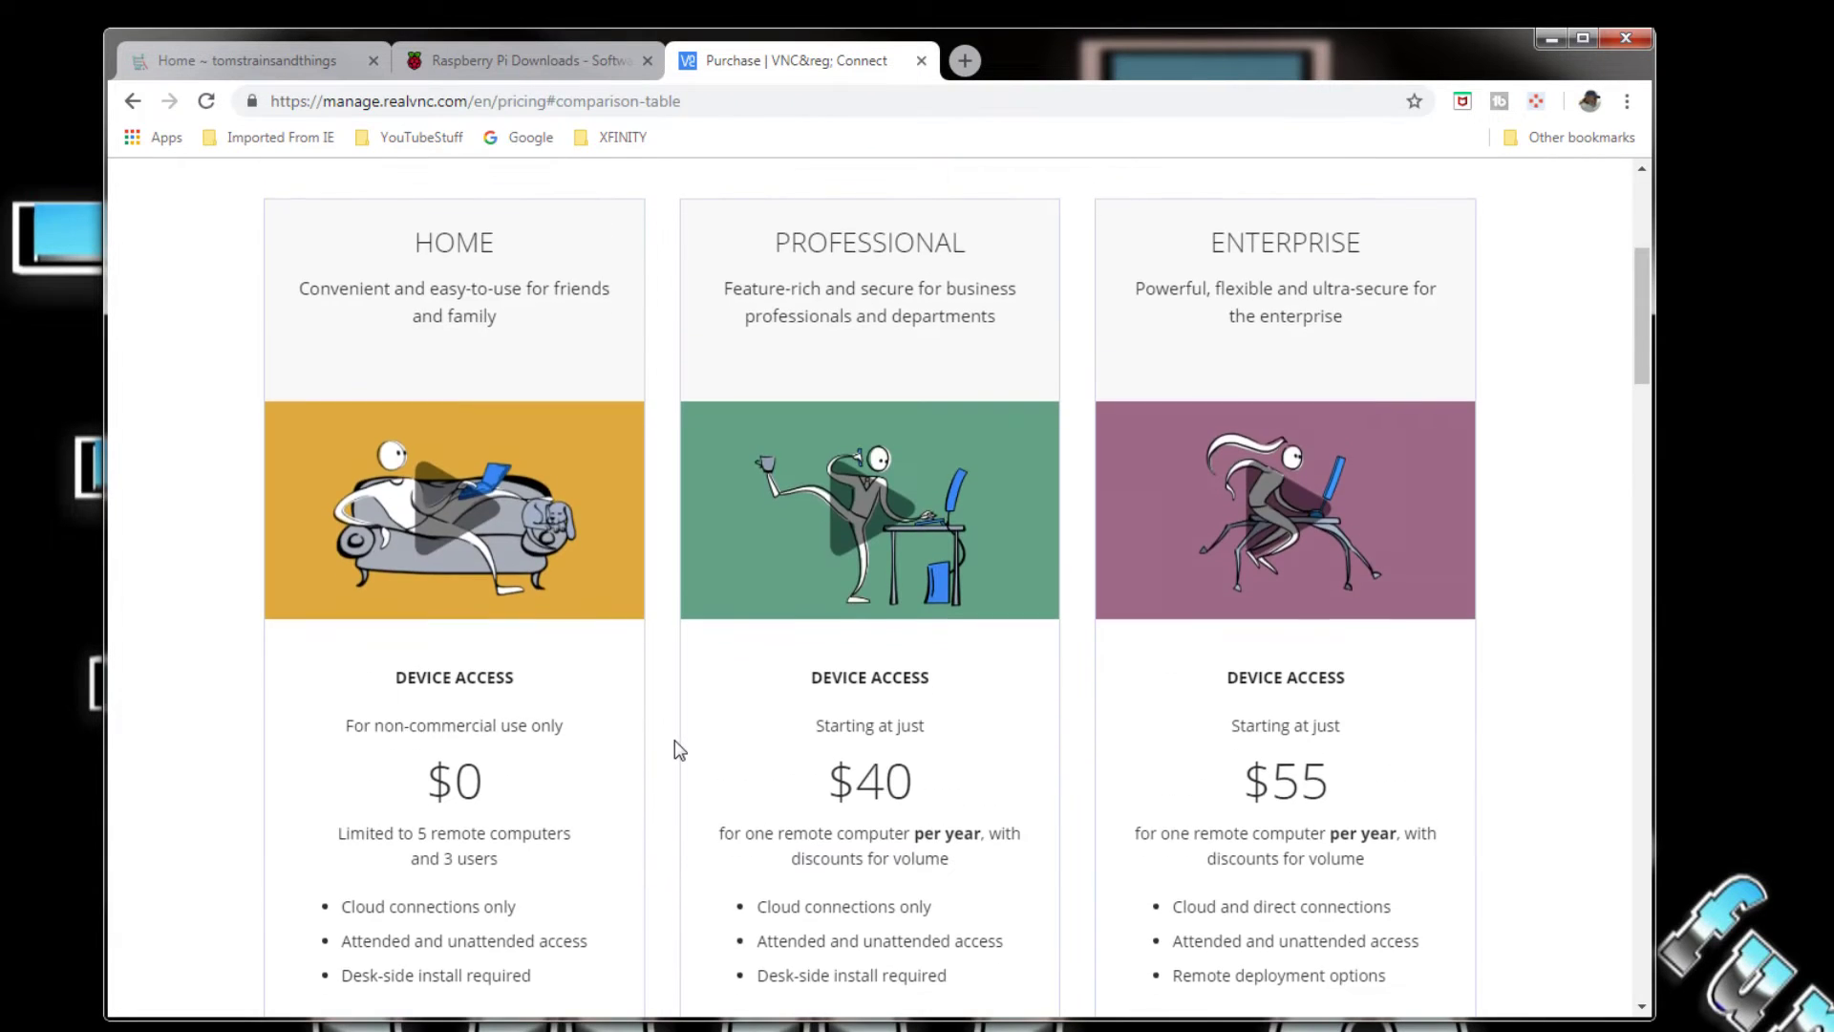
scroll(674, 742, "up", 3)
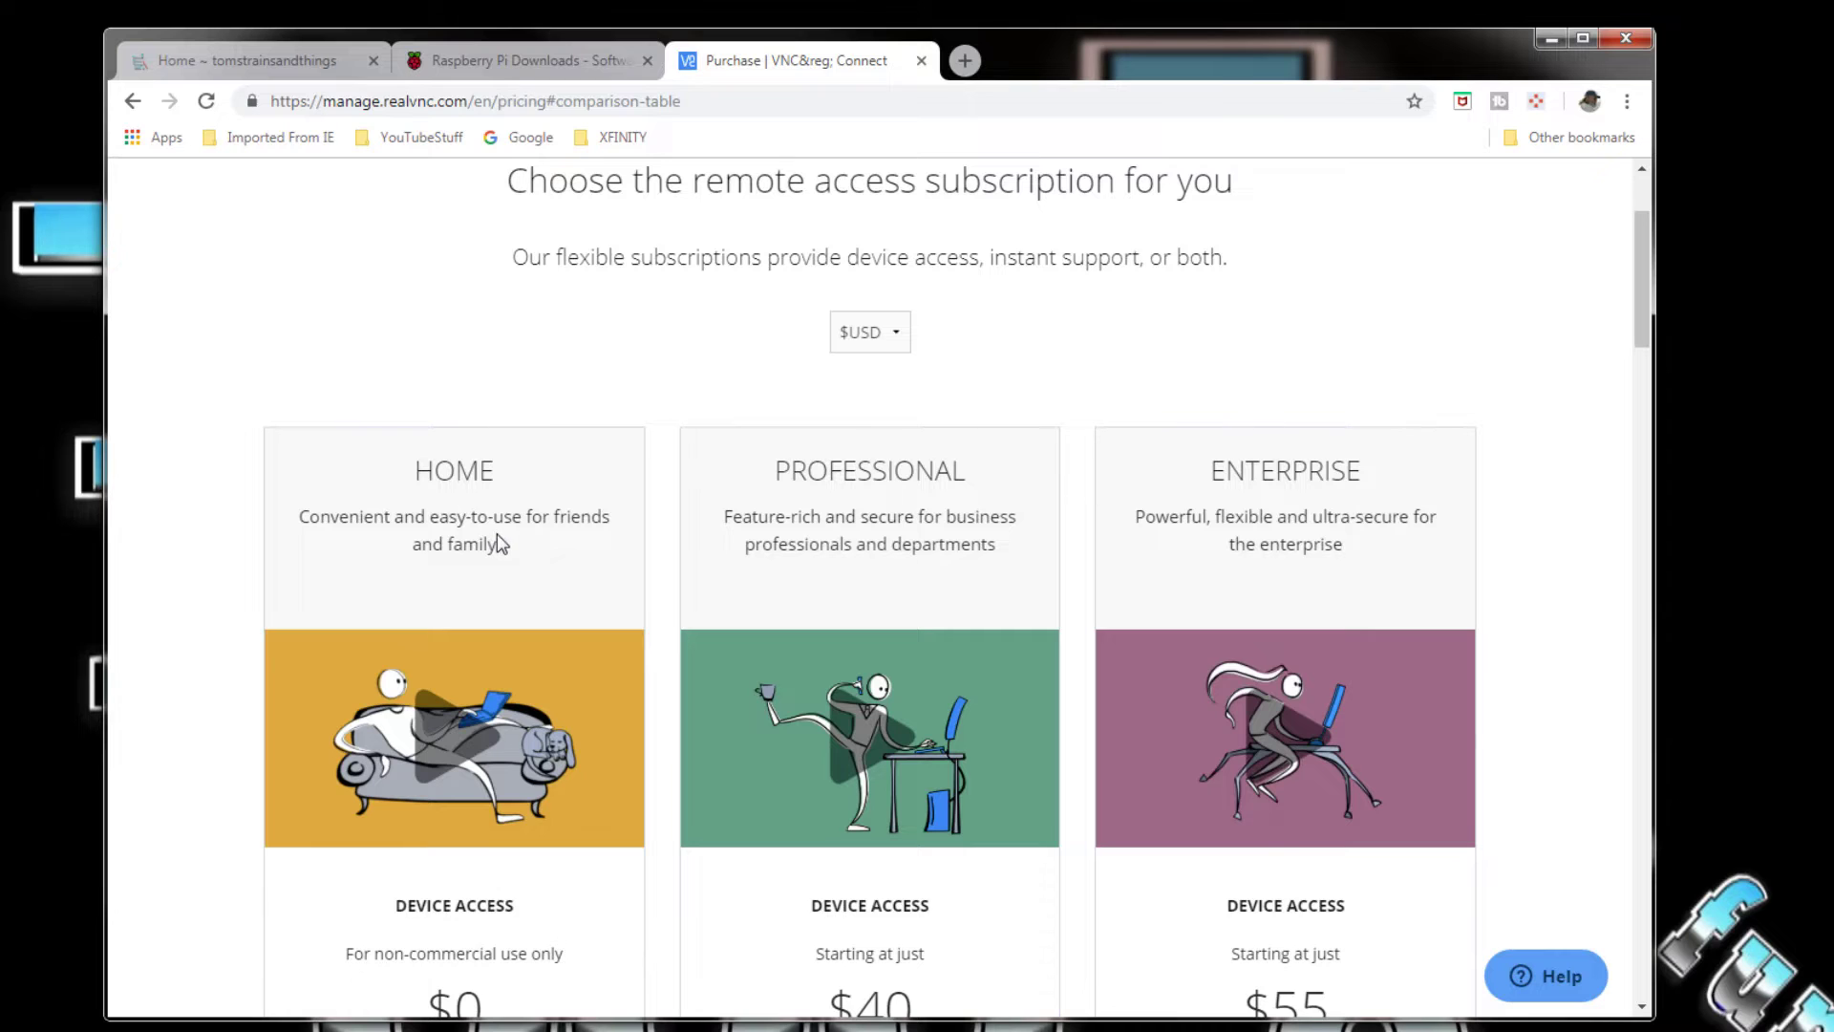
scroll(530, 574, "down", 4)
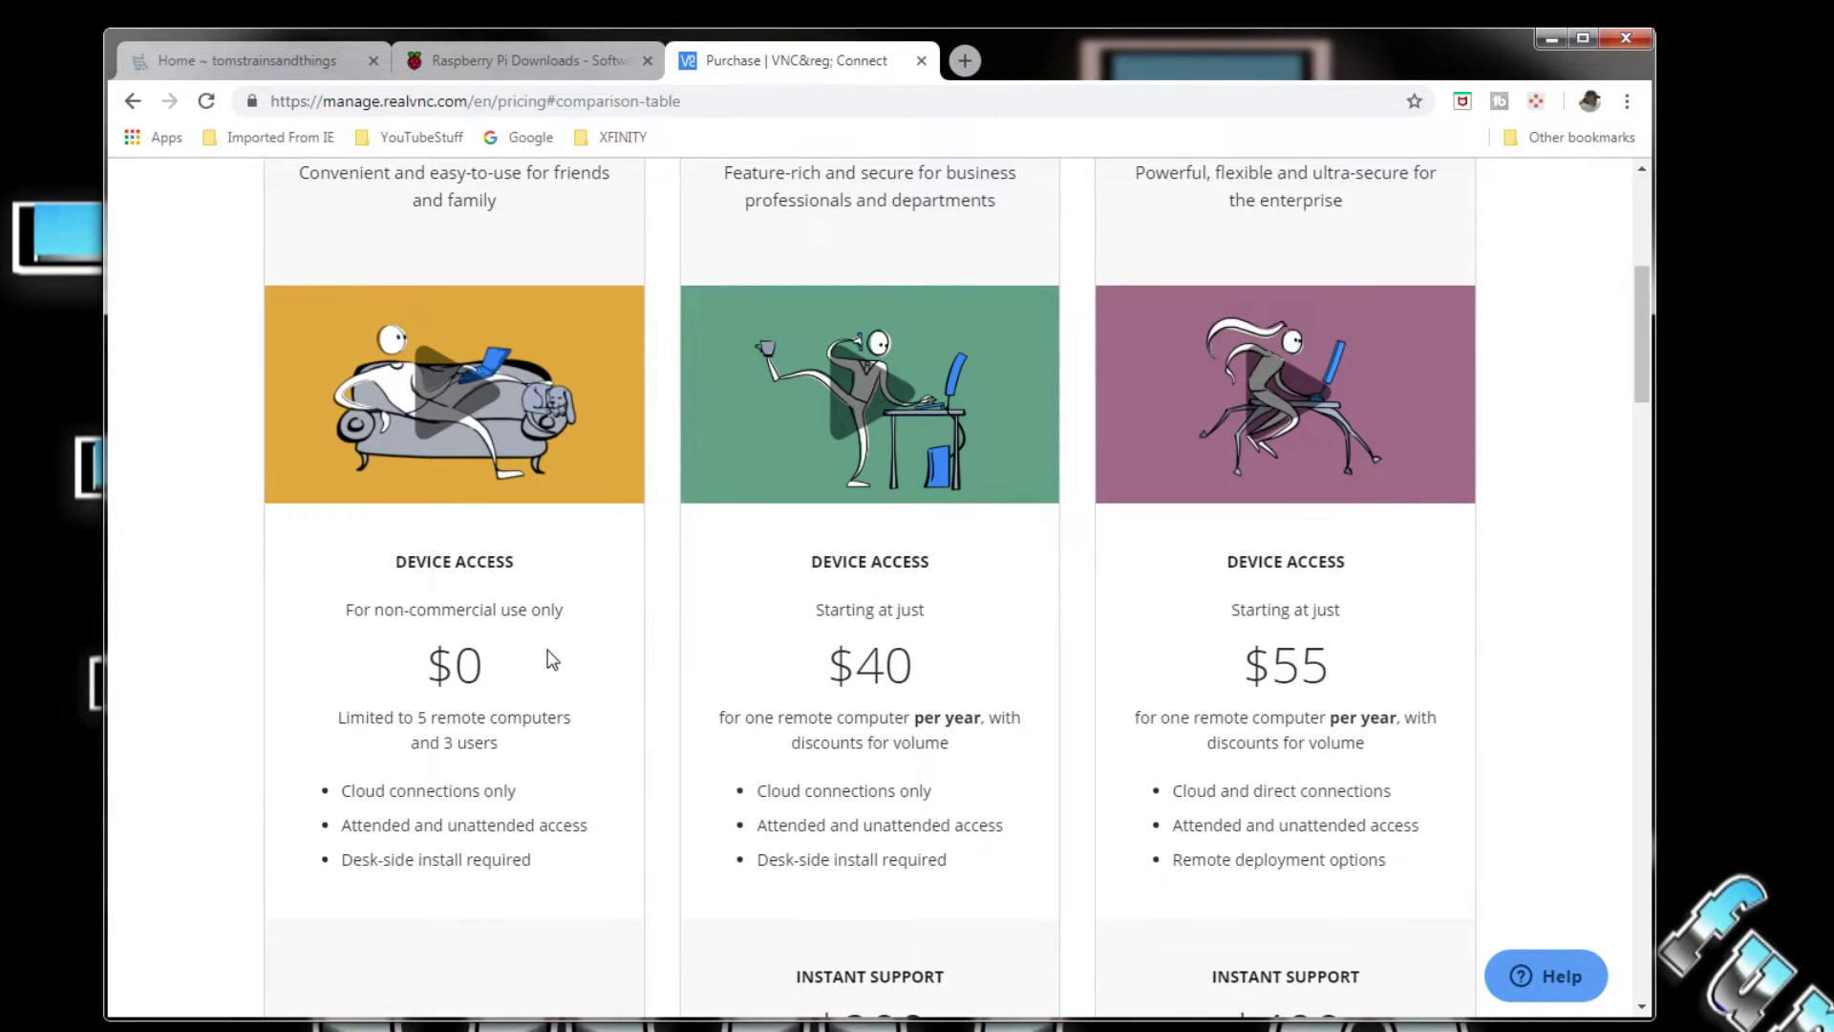
scroll(570, 656, "down", 2)
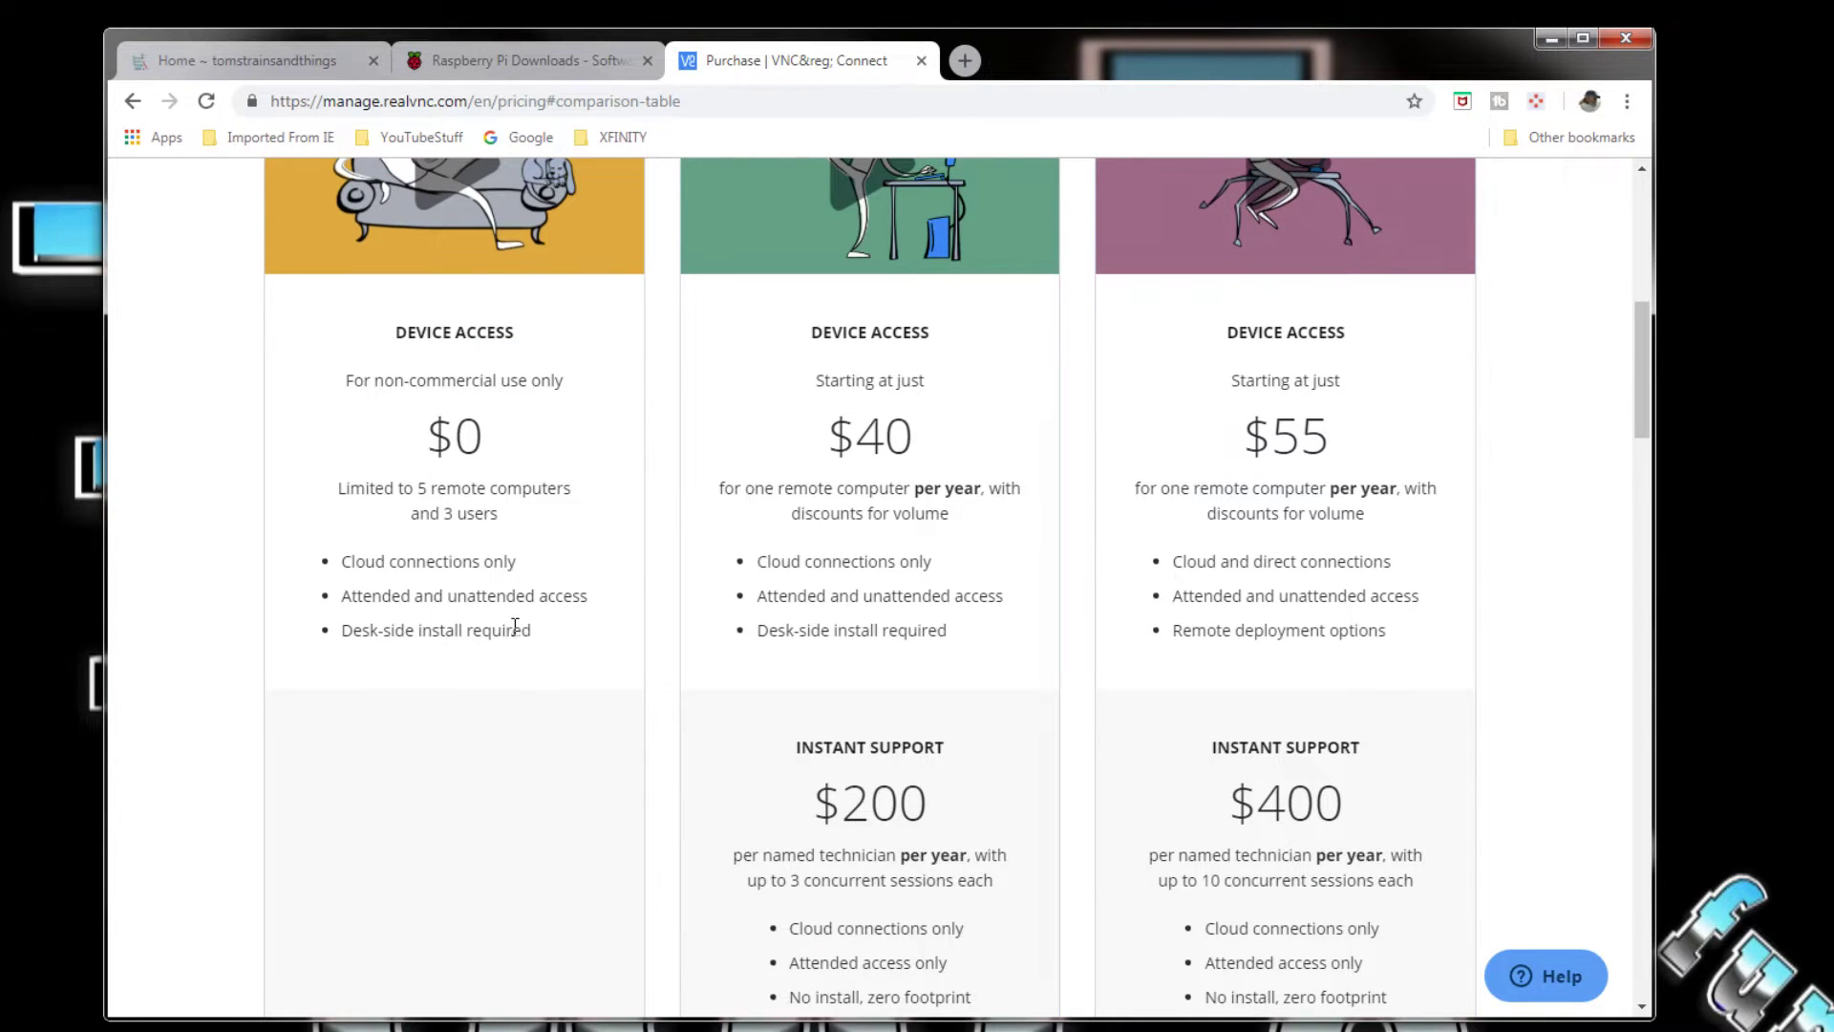
scroll(513, 630, "down", 9)
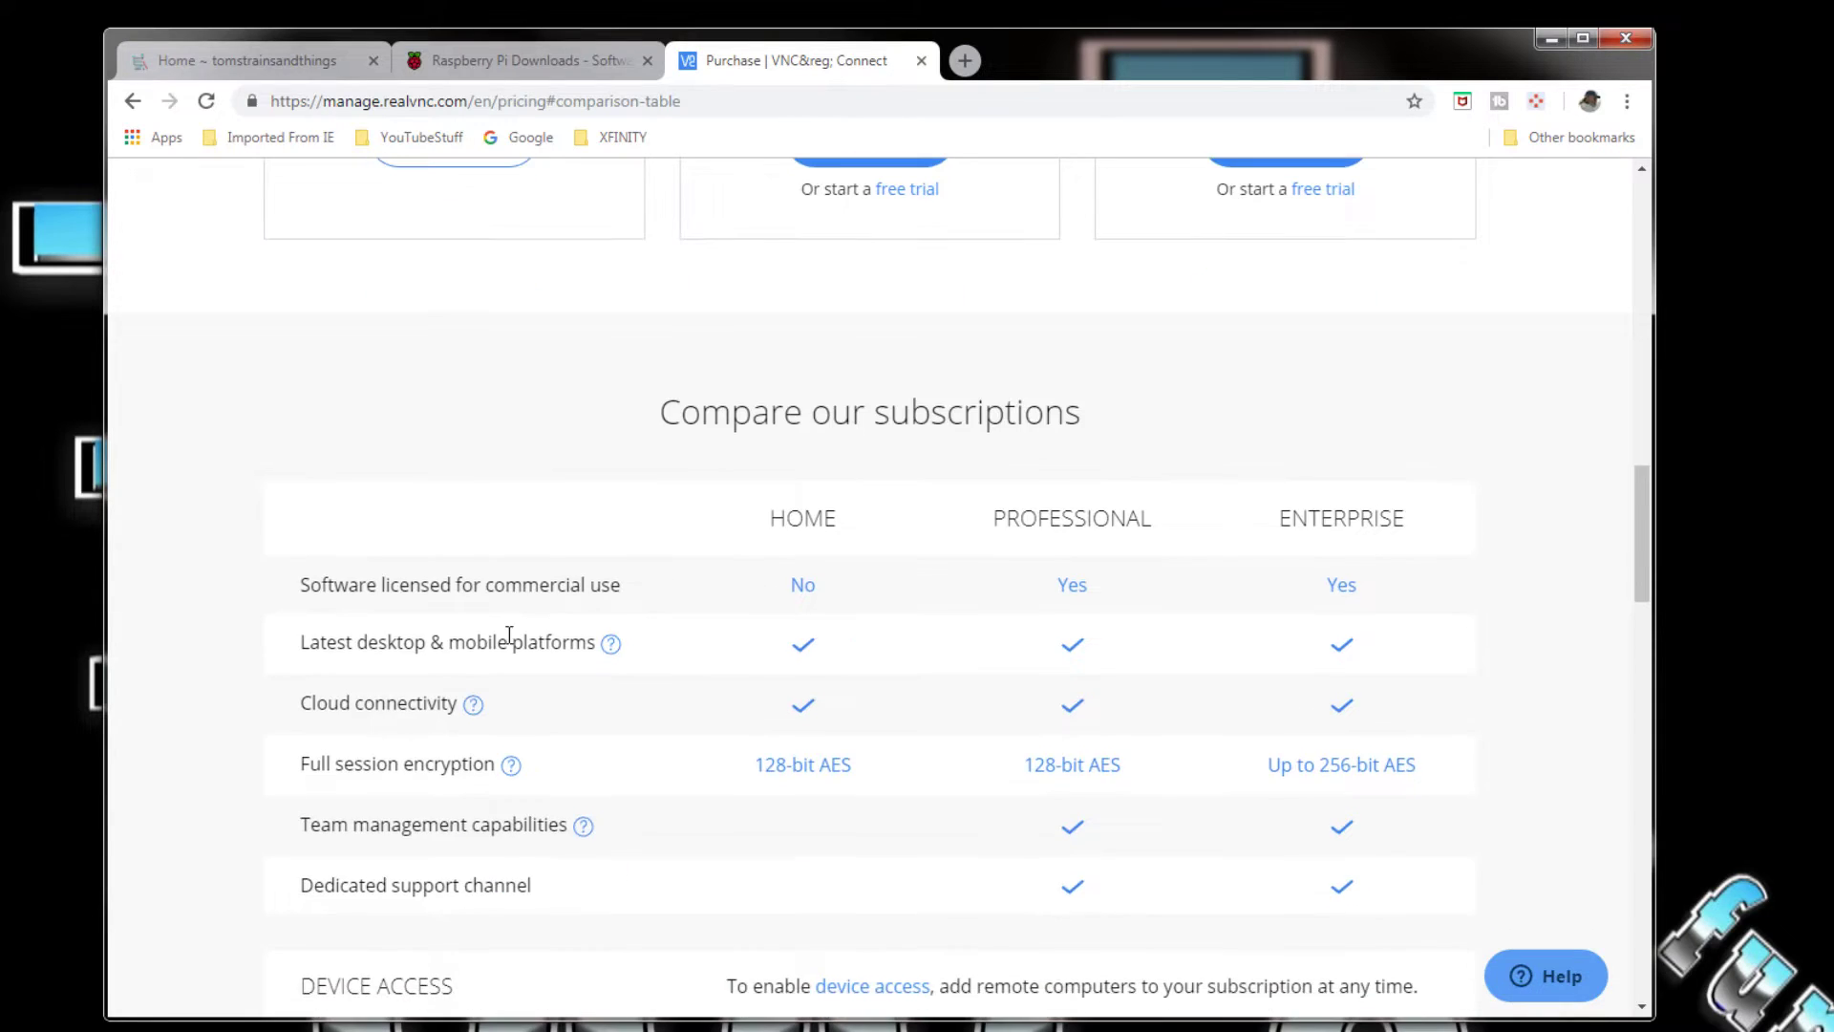
scroll(511, 638, "down", 3)
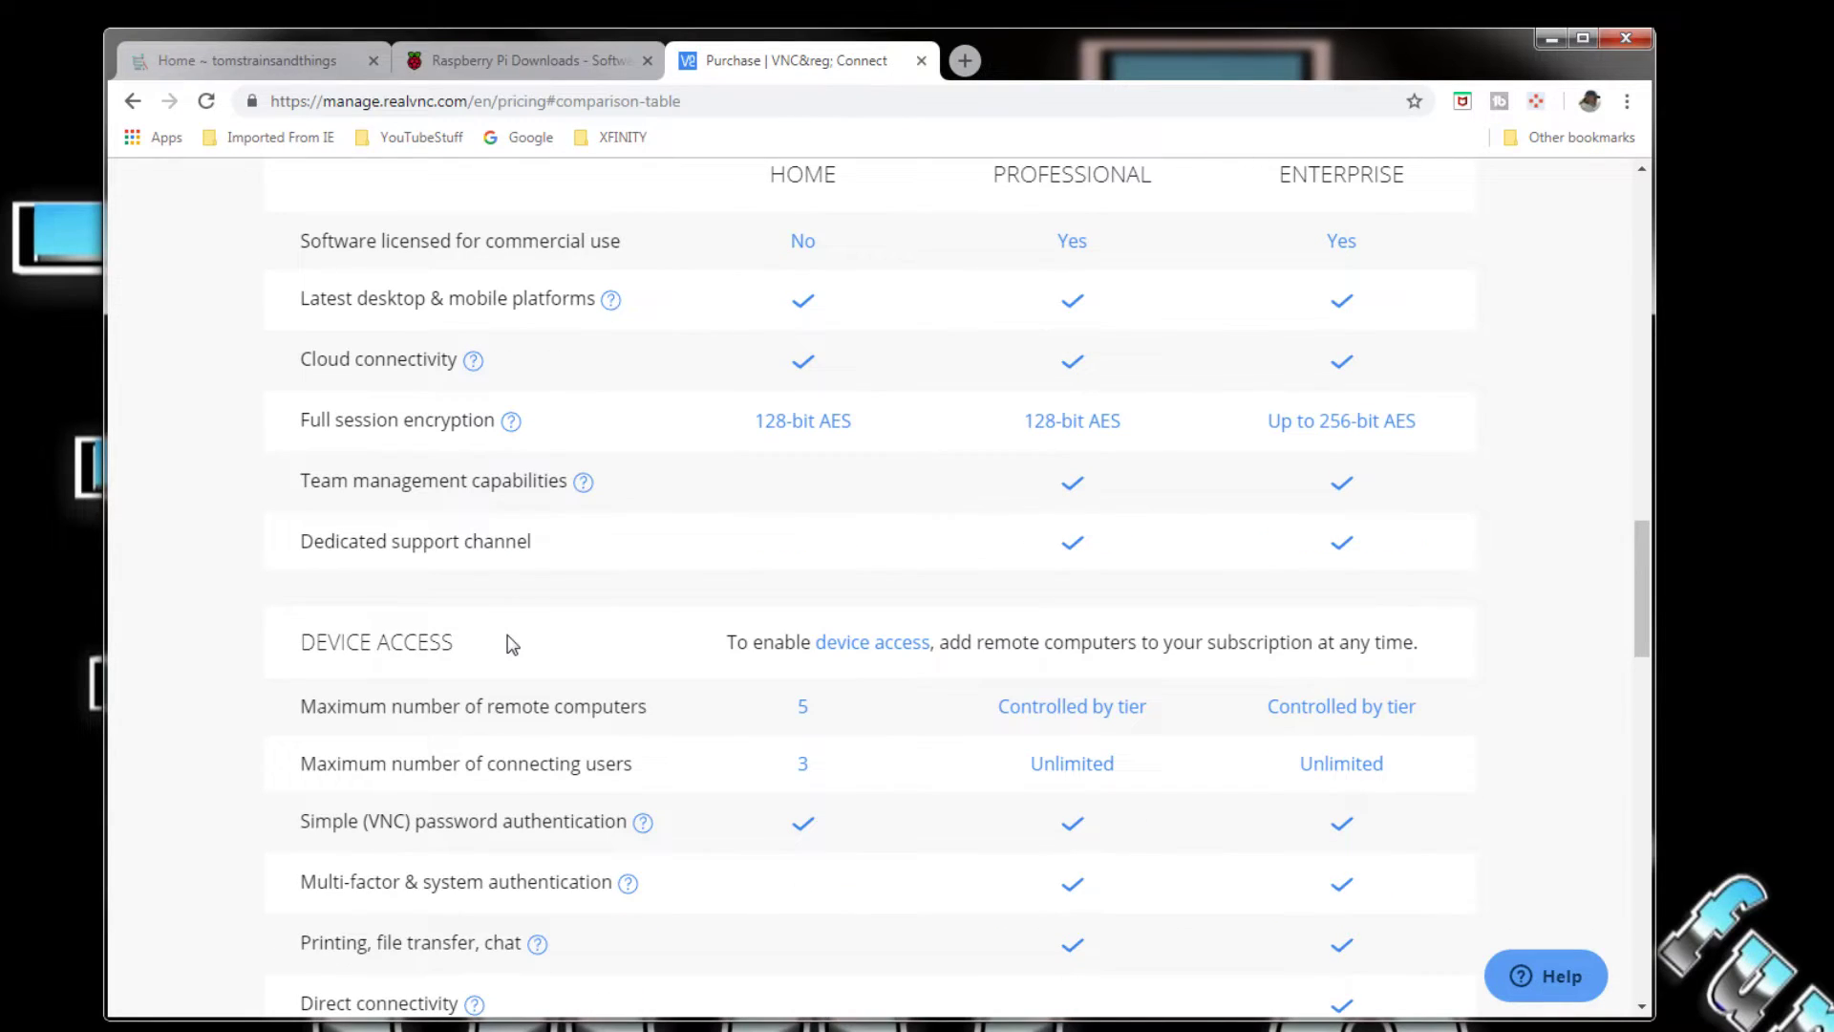
scroll(512, 646, "down", 7)
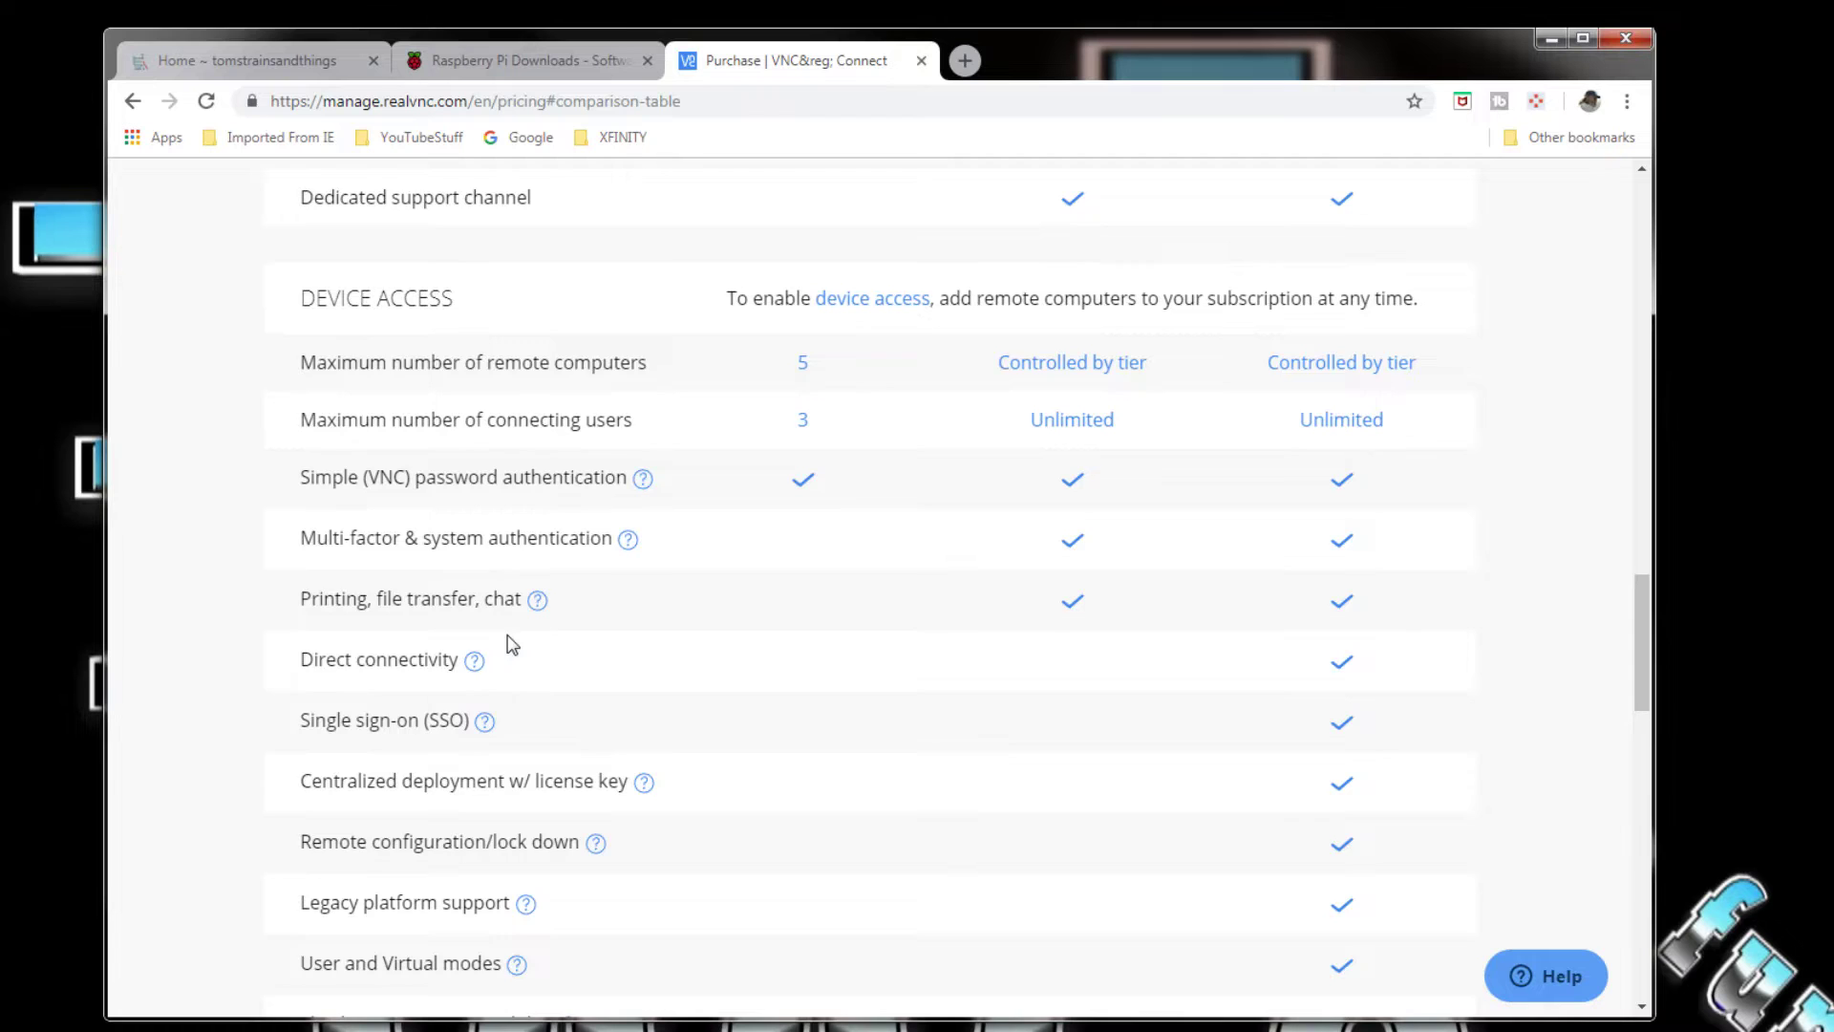
scroll(513, 648, "down", 4)
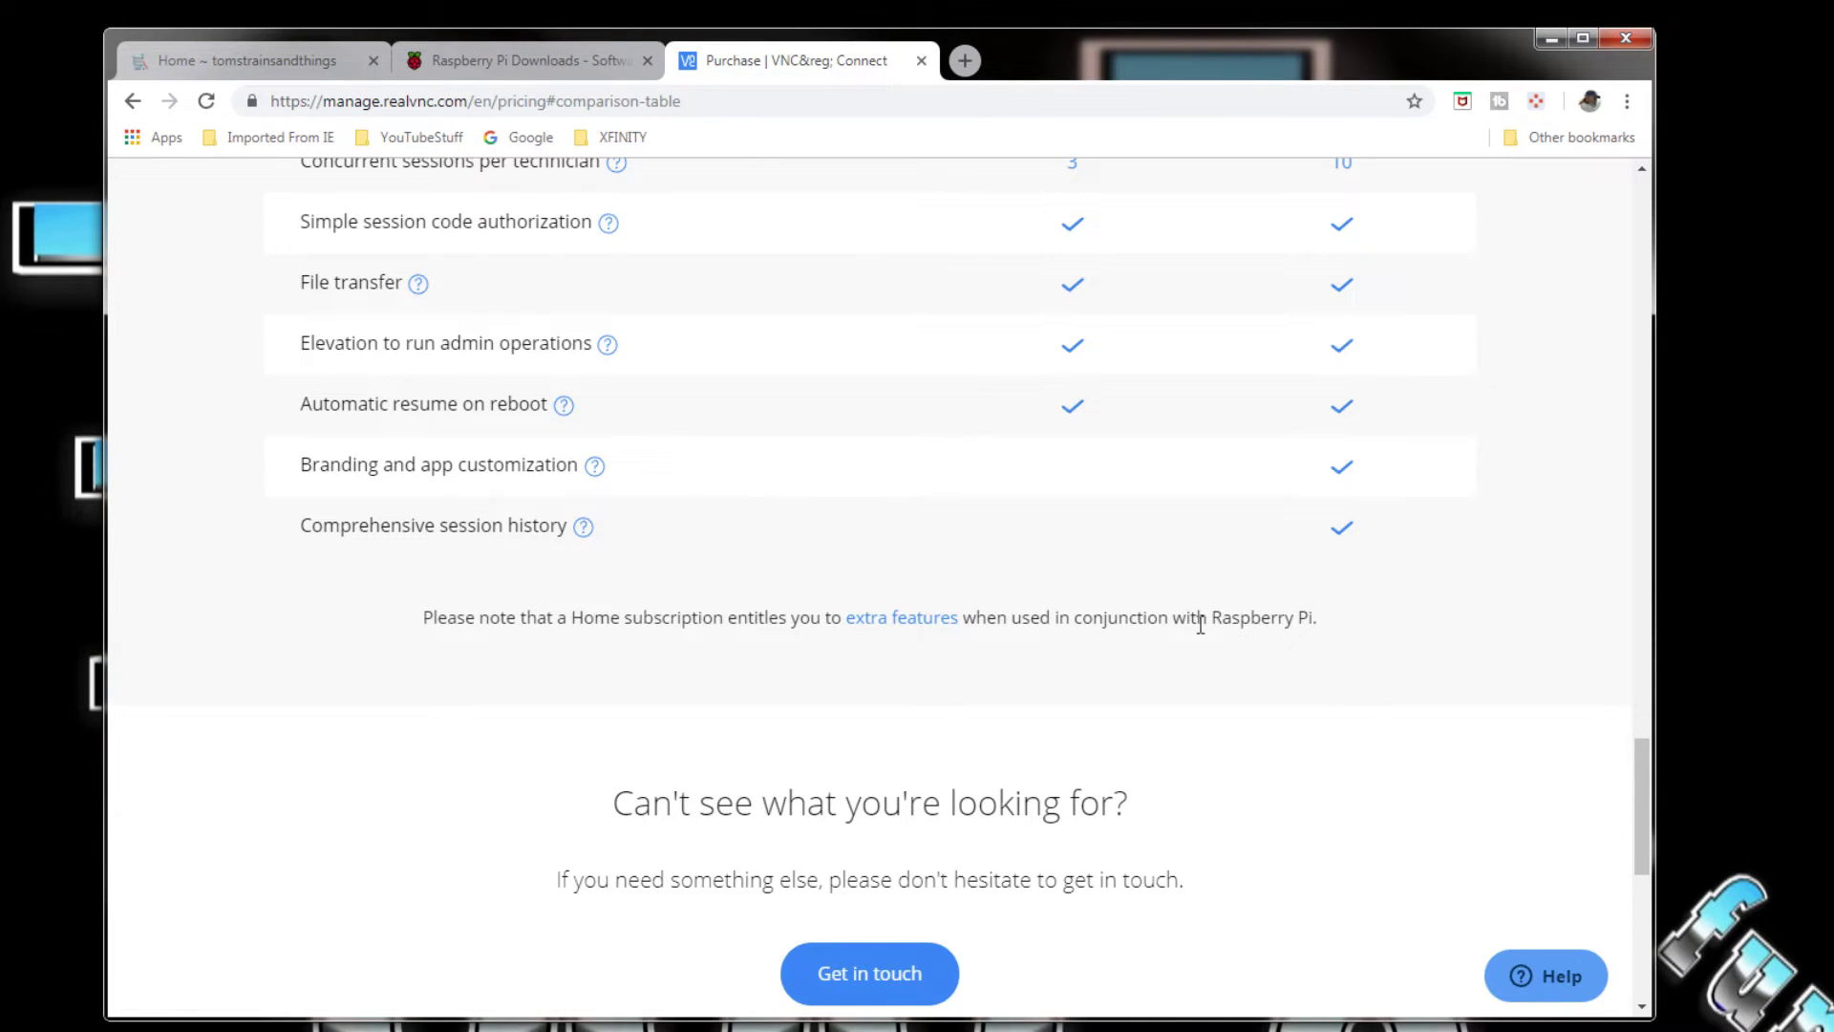
Step: Read the Home extra features for Raspberry Pi, then start activating a free Home subscription
left_click(884, 621)
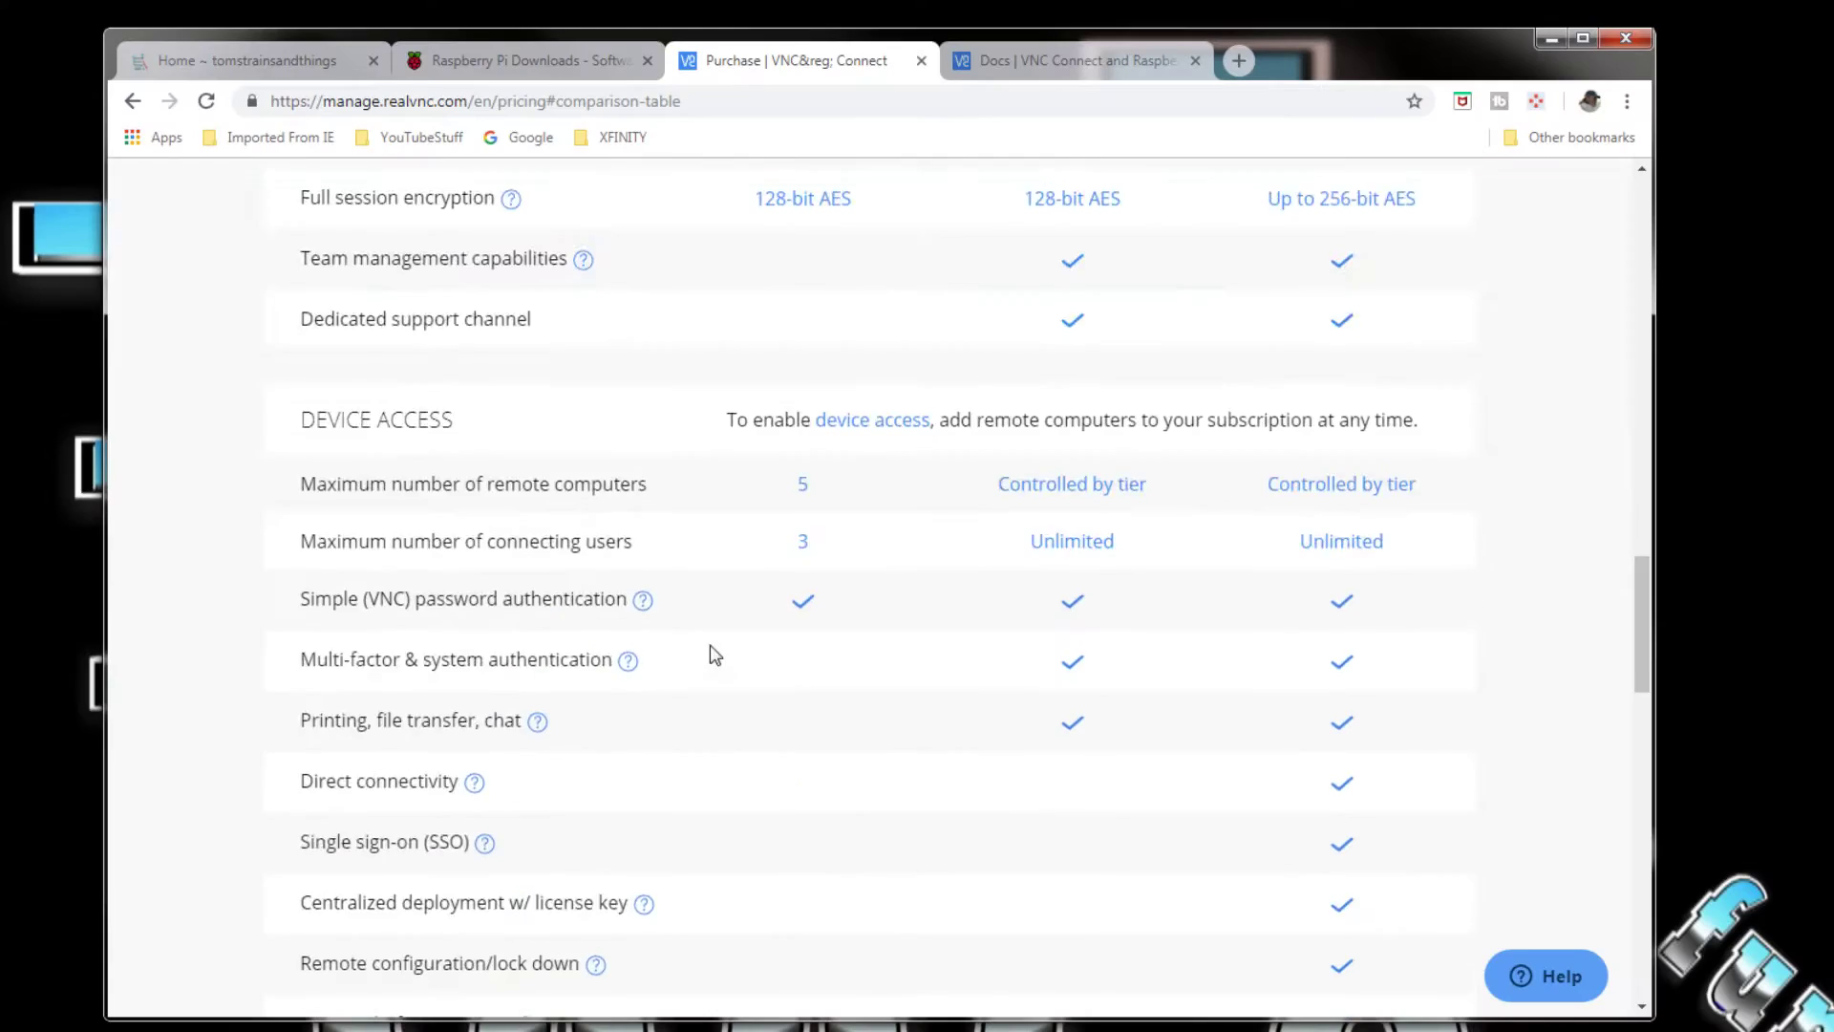
scroll(714, 656, "up", 13)
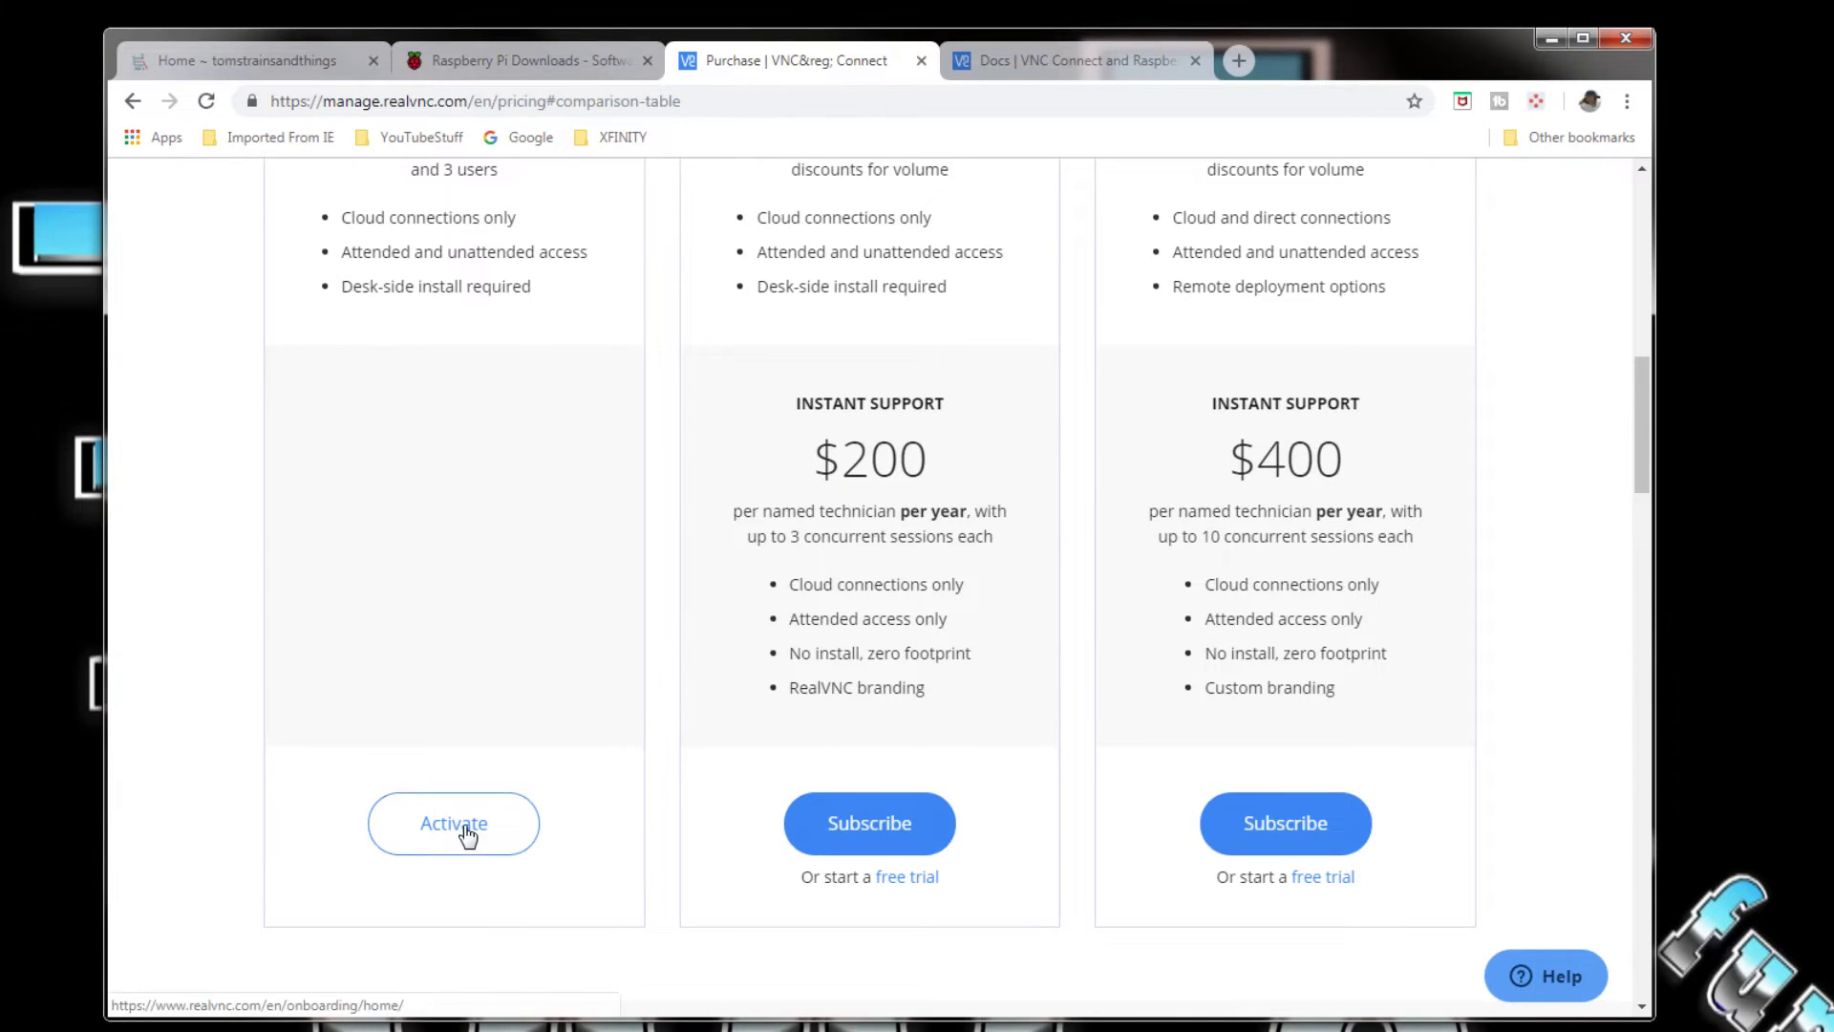
left_click(470, 826)
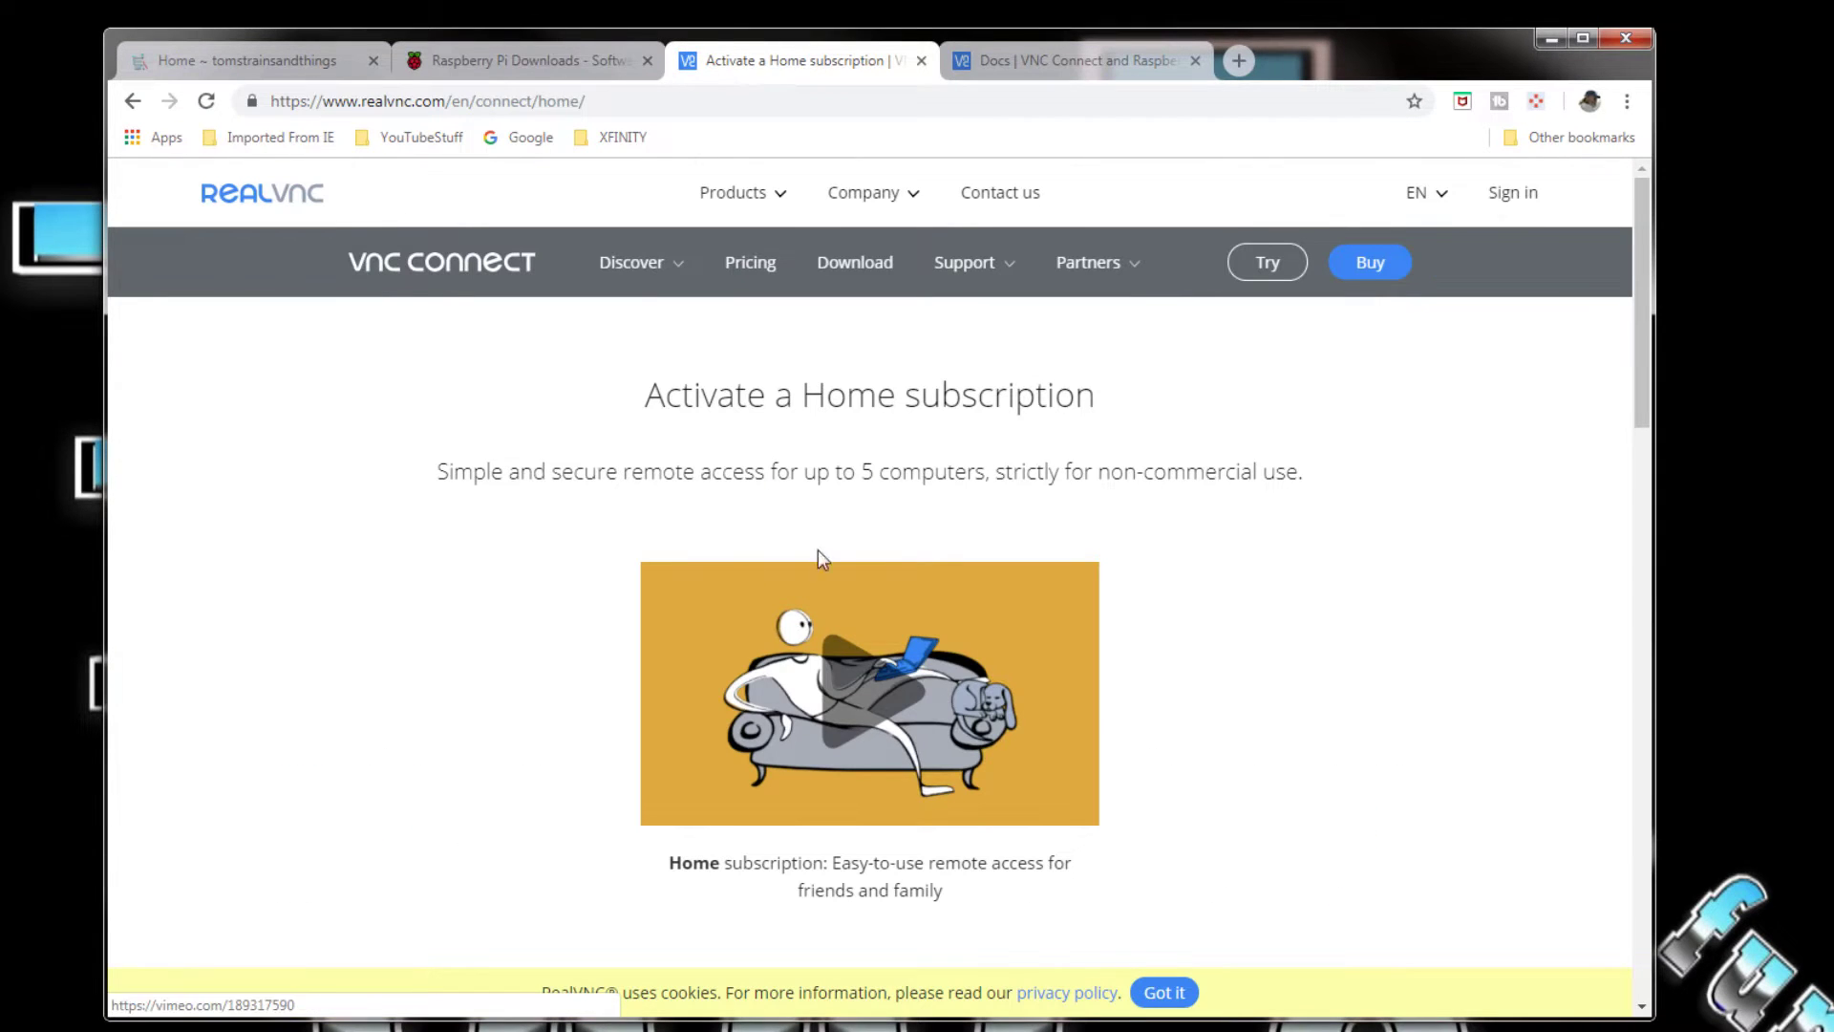
Step: Sign in to the RealVNC account from the Home activation page
scroll(897, 441, "down", 10)
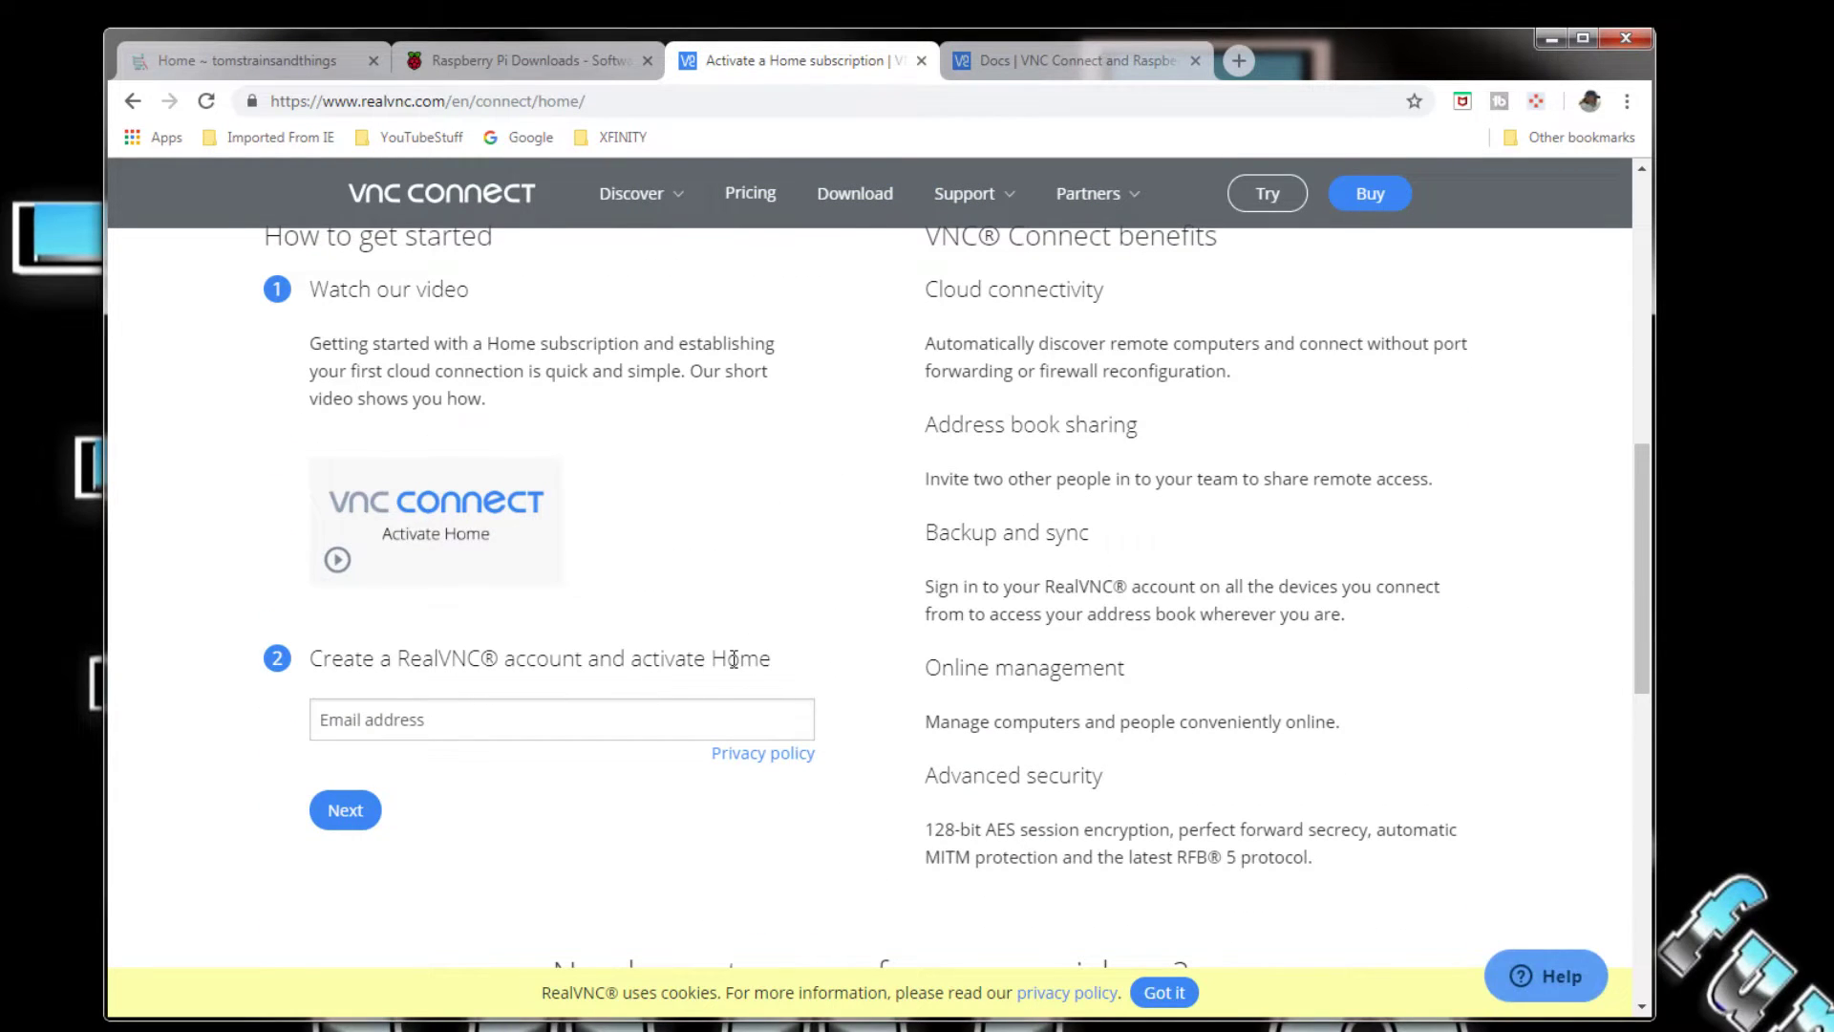
scroll(731, 659, "up", 10)
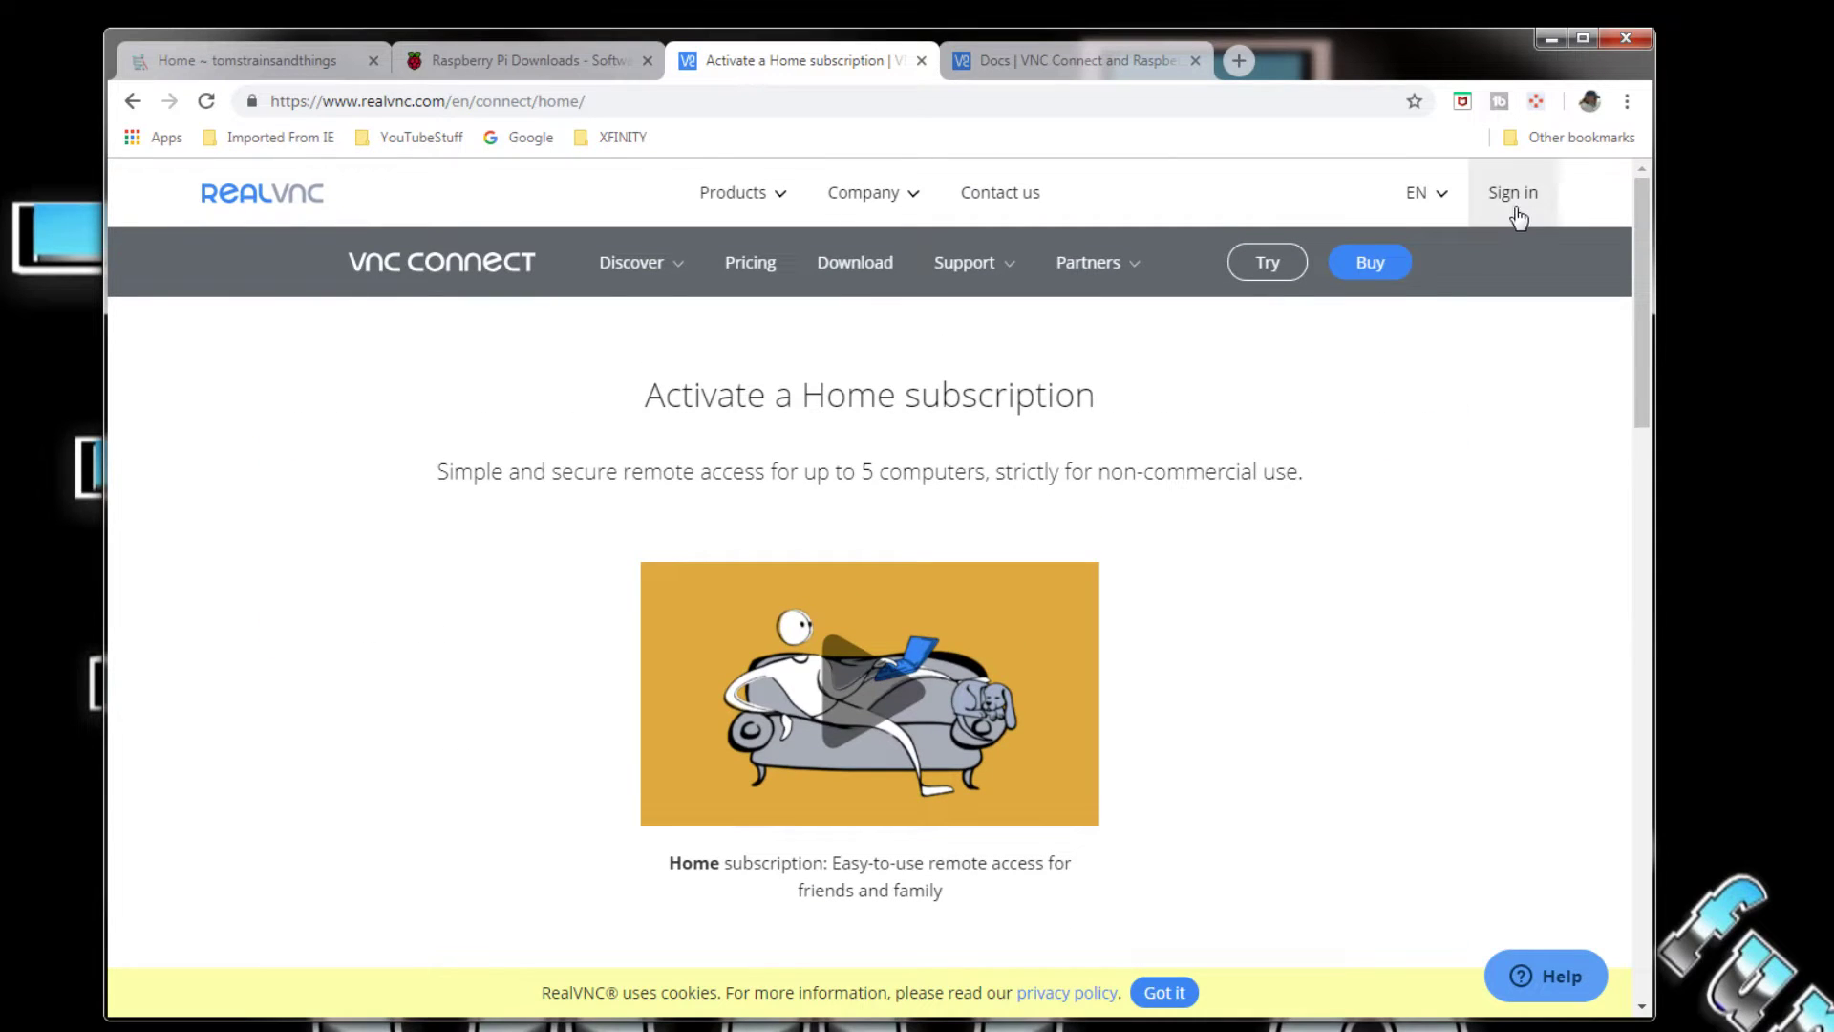
left_click(1512, 199)
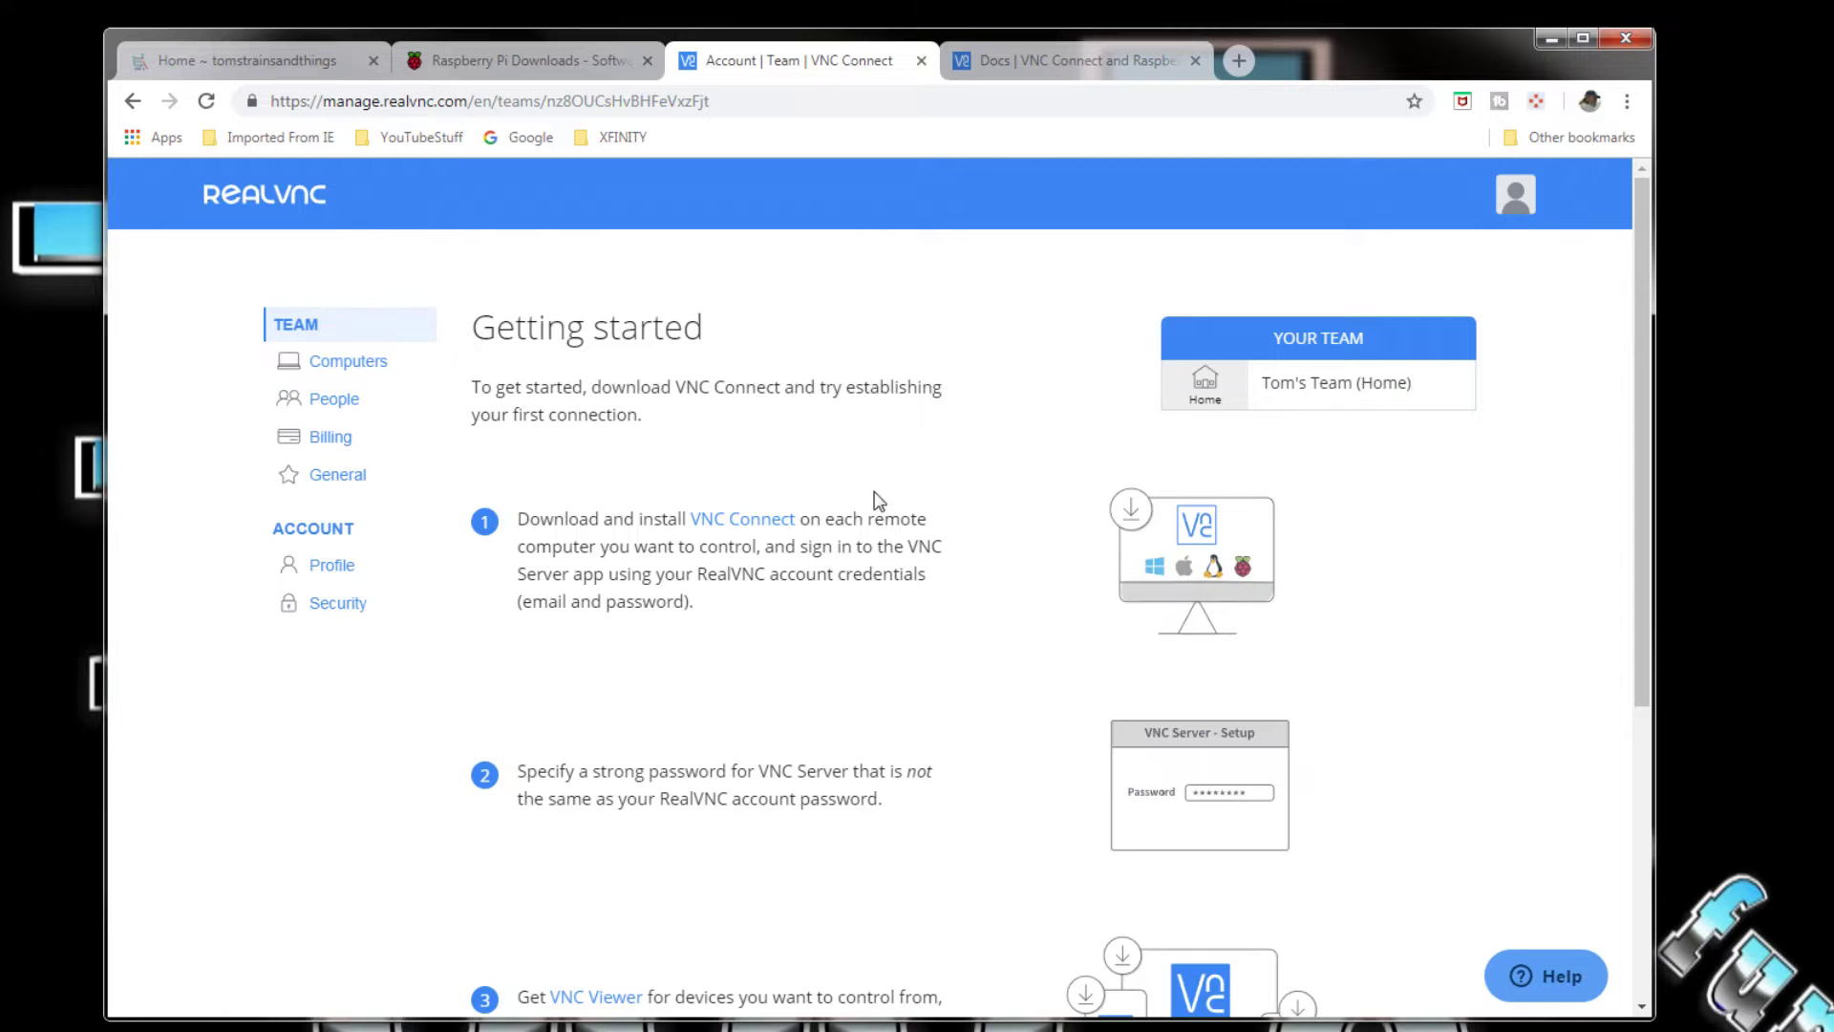
Step: Open the Download VNC Viewer page with Windows and the EXE x86/x64 installer selected
scroll(888, 596, "down", 3)
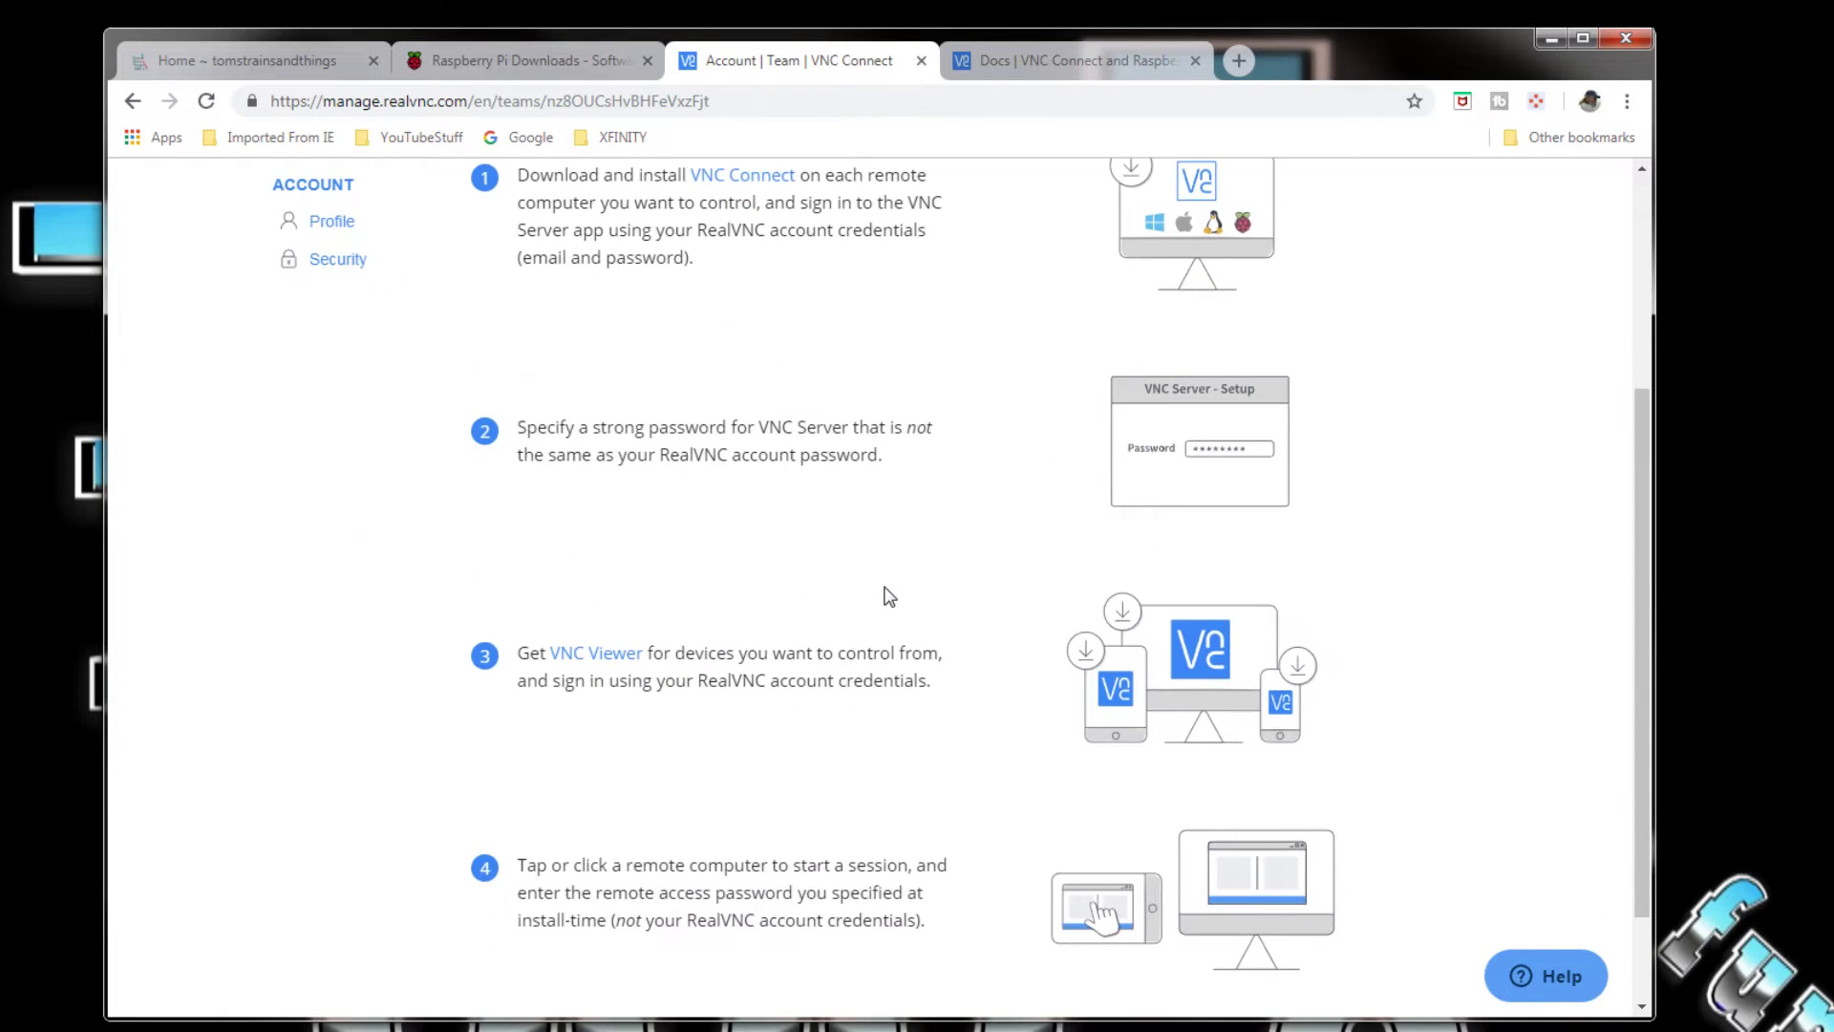
scroll(888, 599, "down", 1)
scroll(889, 599, "up", 2)
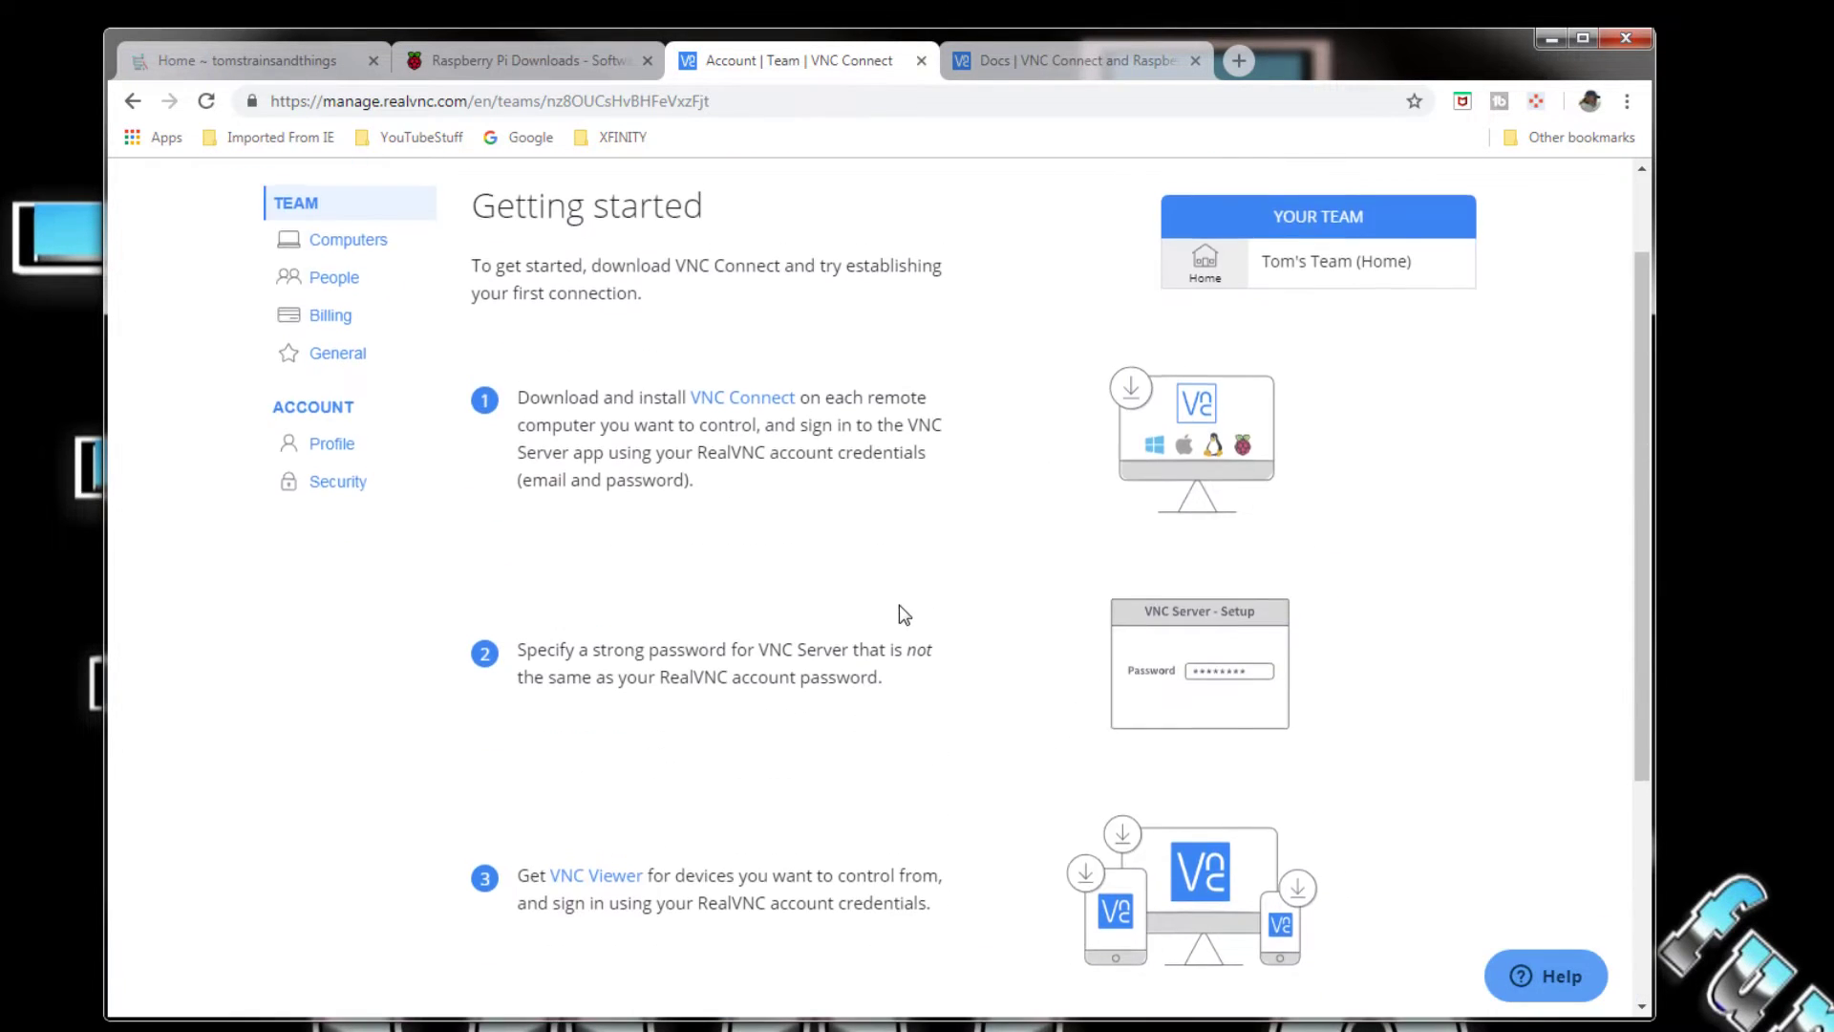
scroll(902, 613, "up", 2)
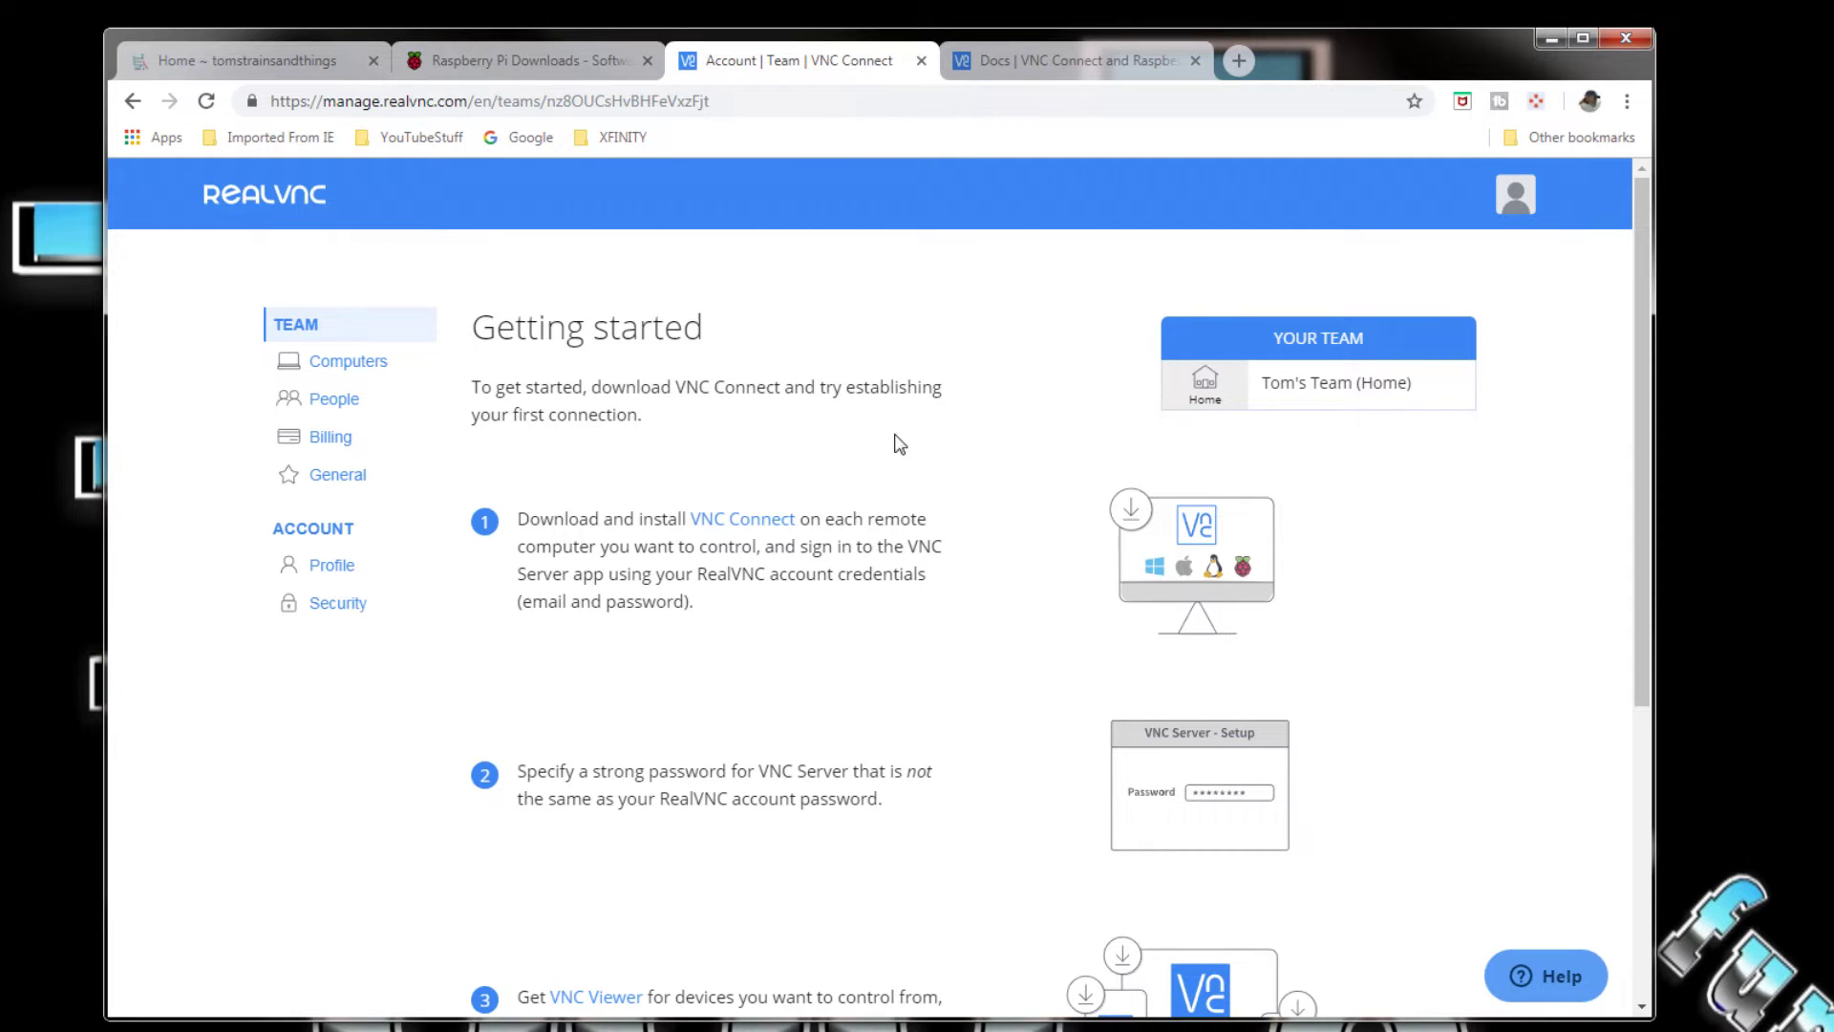
scroll(516, 573, "down", 4)
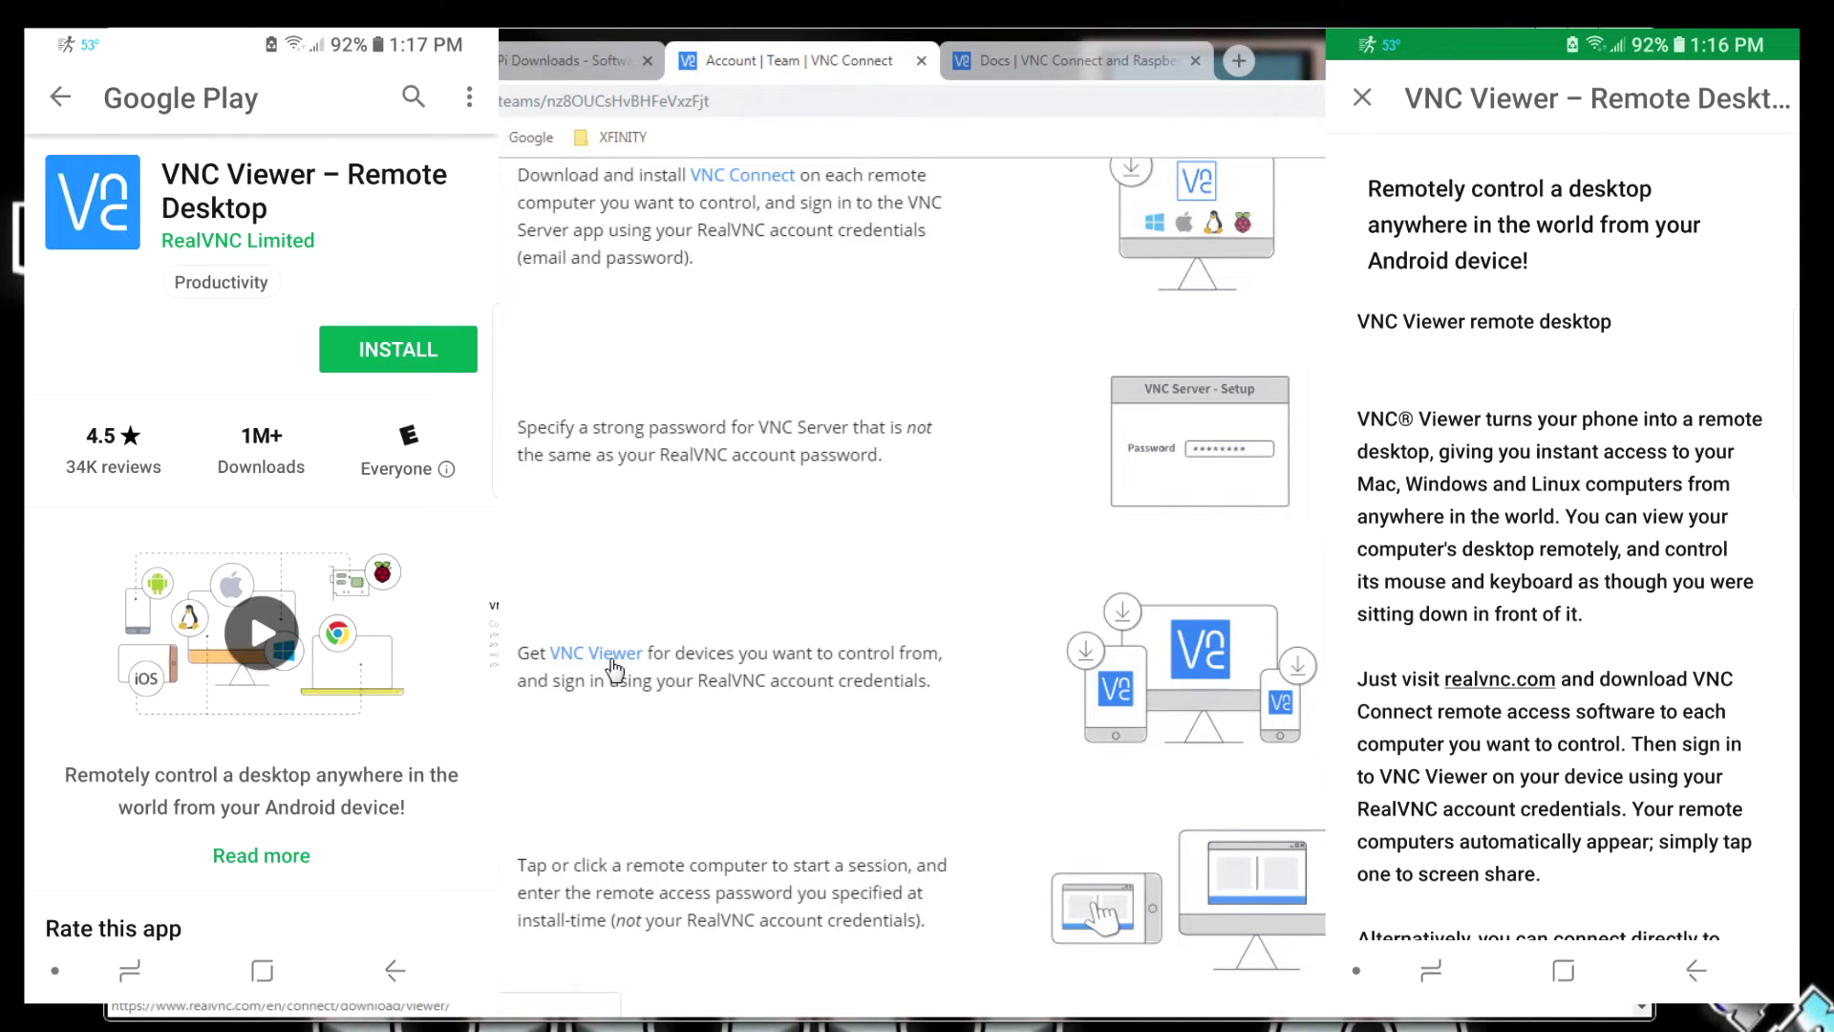
left_click(613, 659)
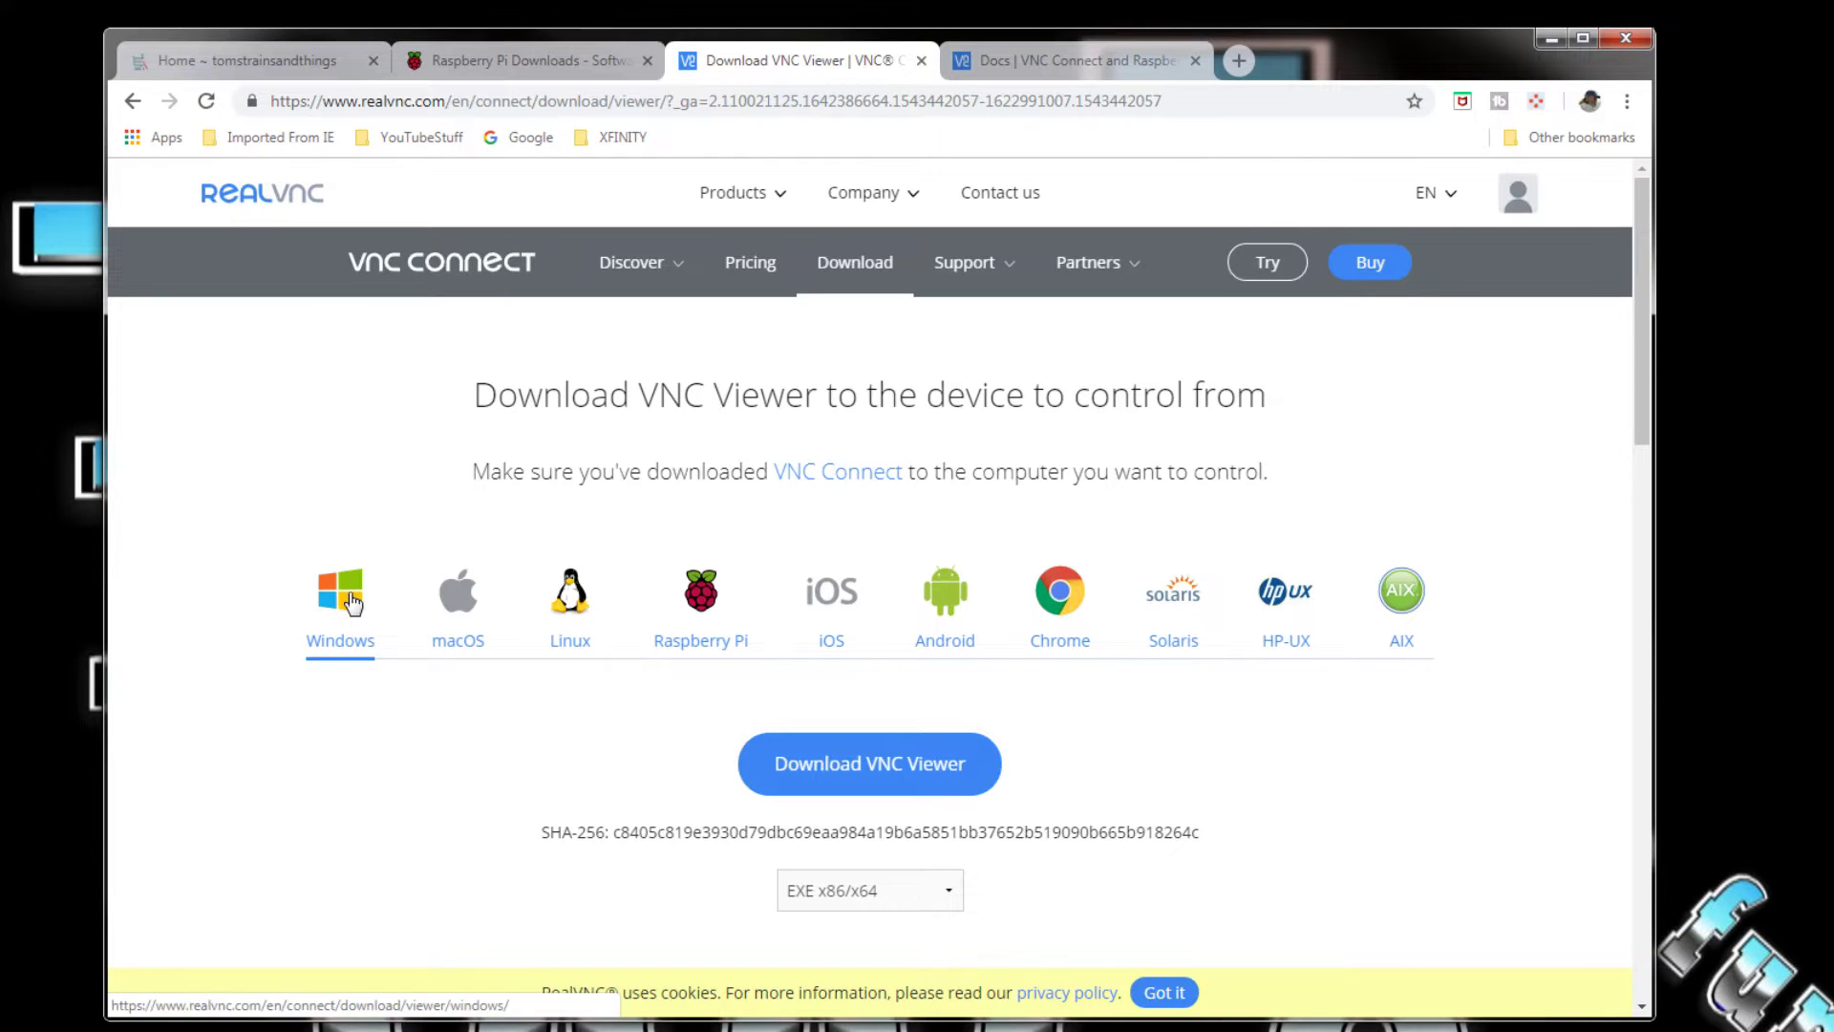
scroll(860, 564, "down", 2)
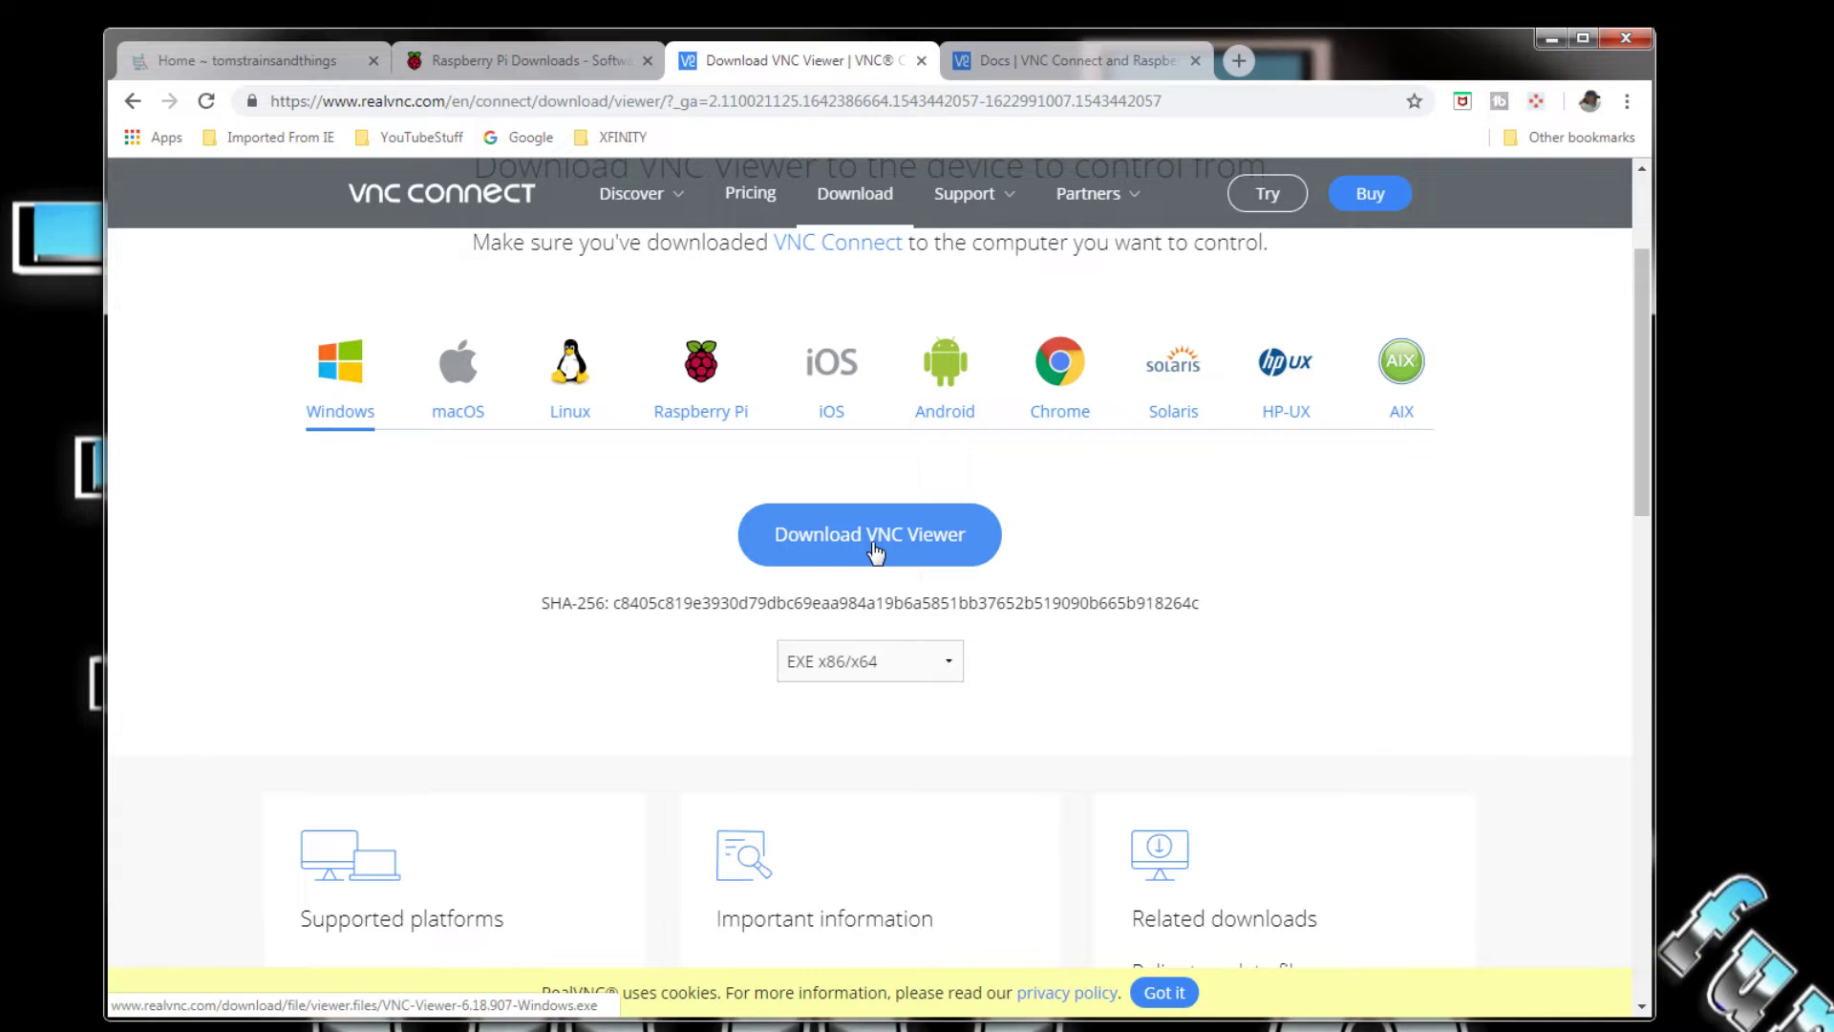
Step: Download and save VNC-Viewer-6.18.907-Windows.exe, run it, and choose English as setup language
left_click(872, 543)
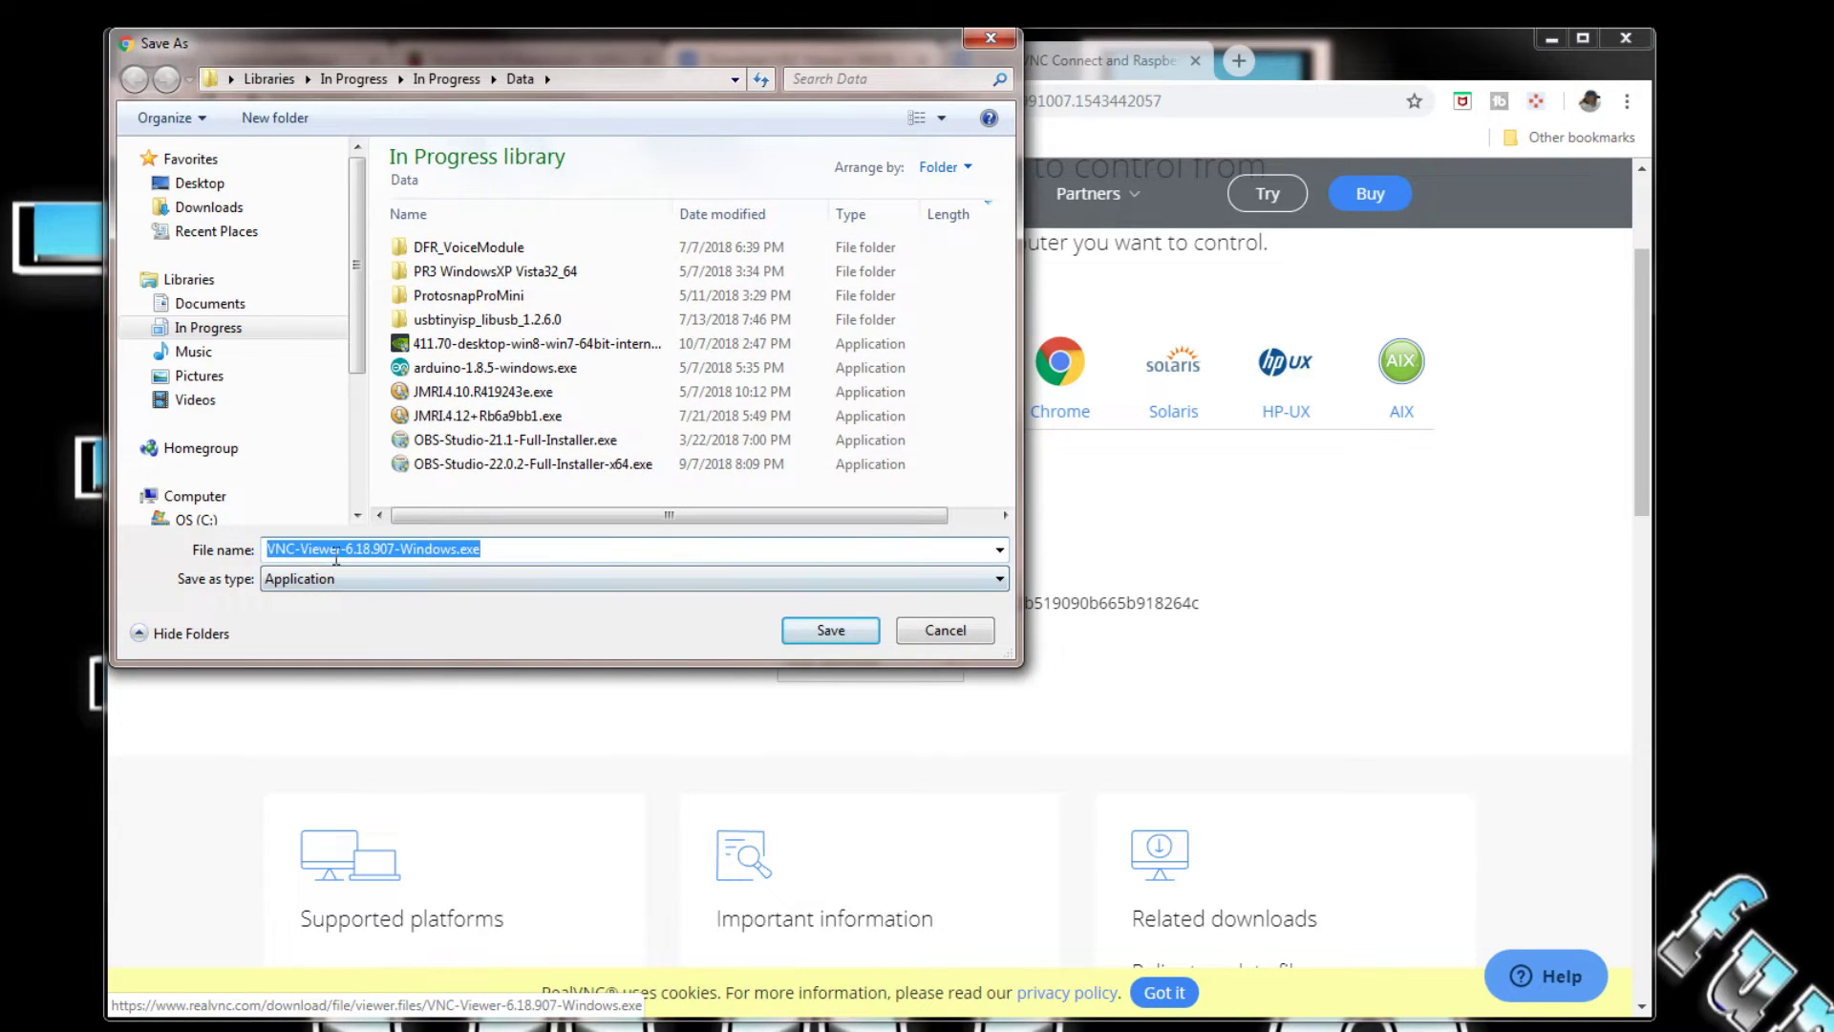
left_click(859, 638)
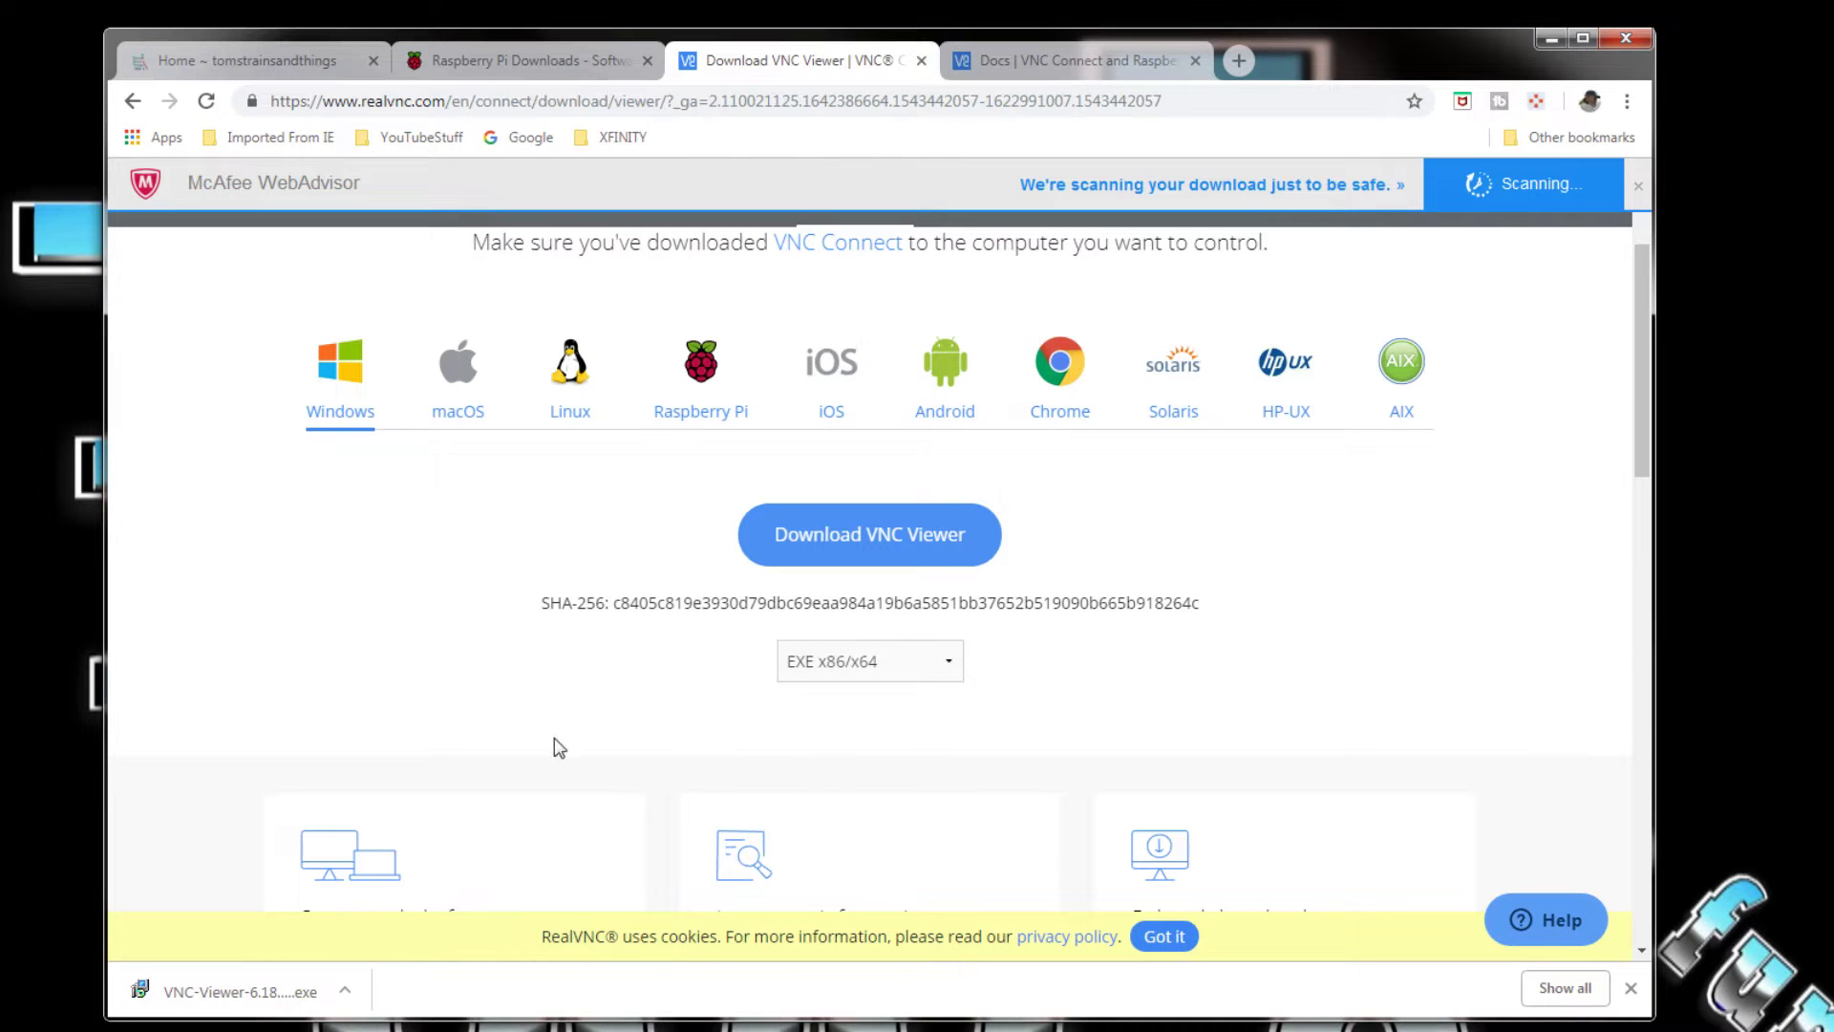
left_click(270, 1003)
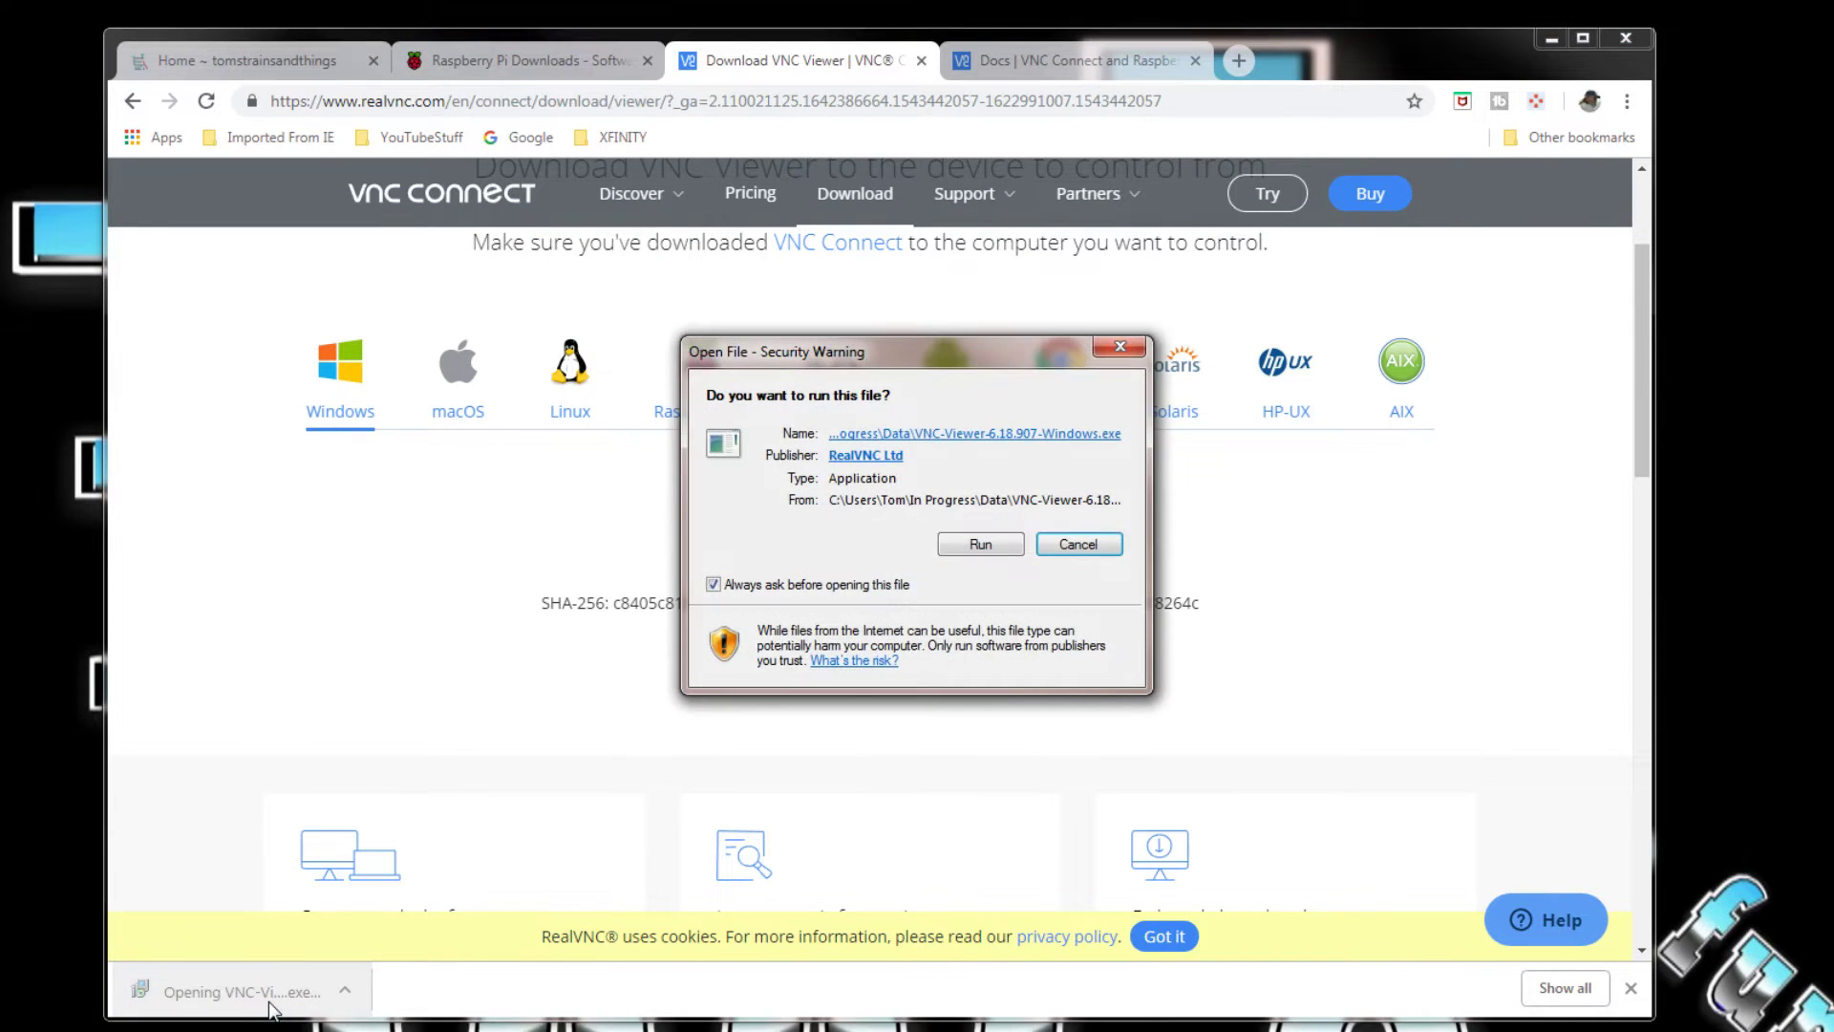
left_click(984, 543)
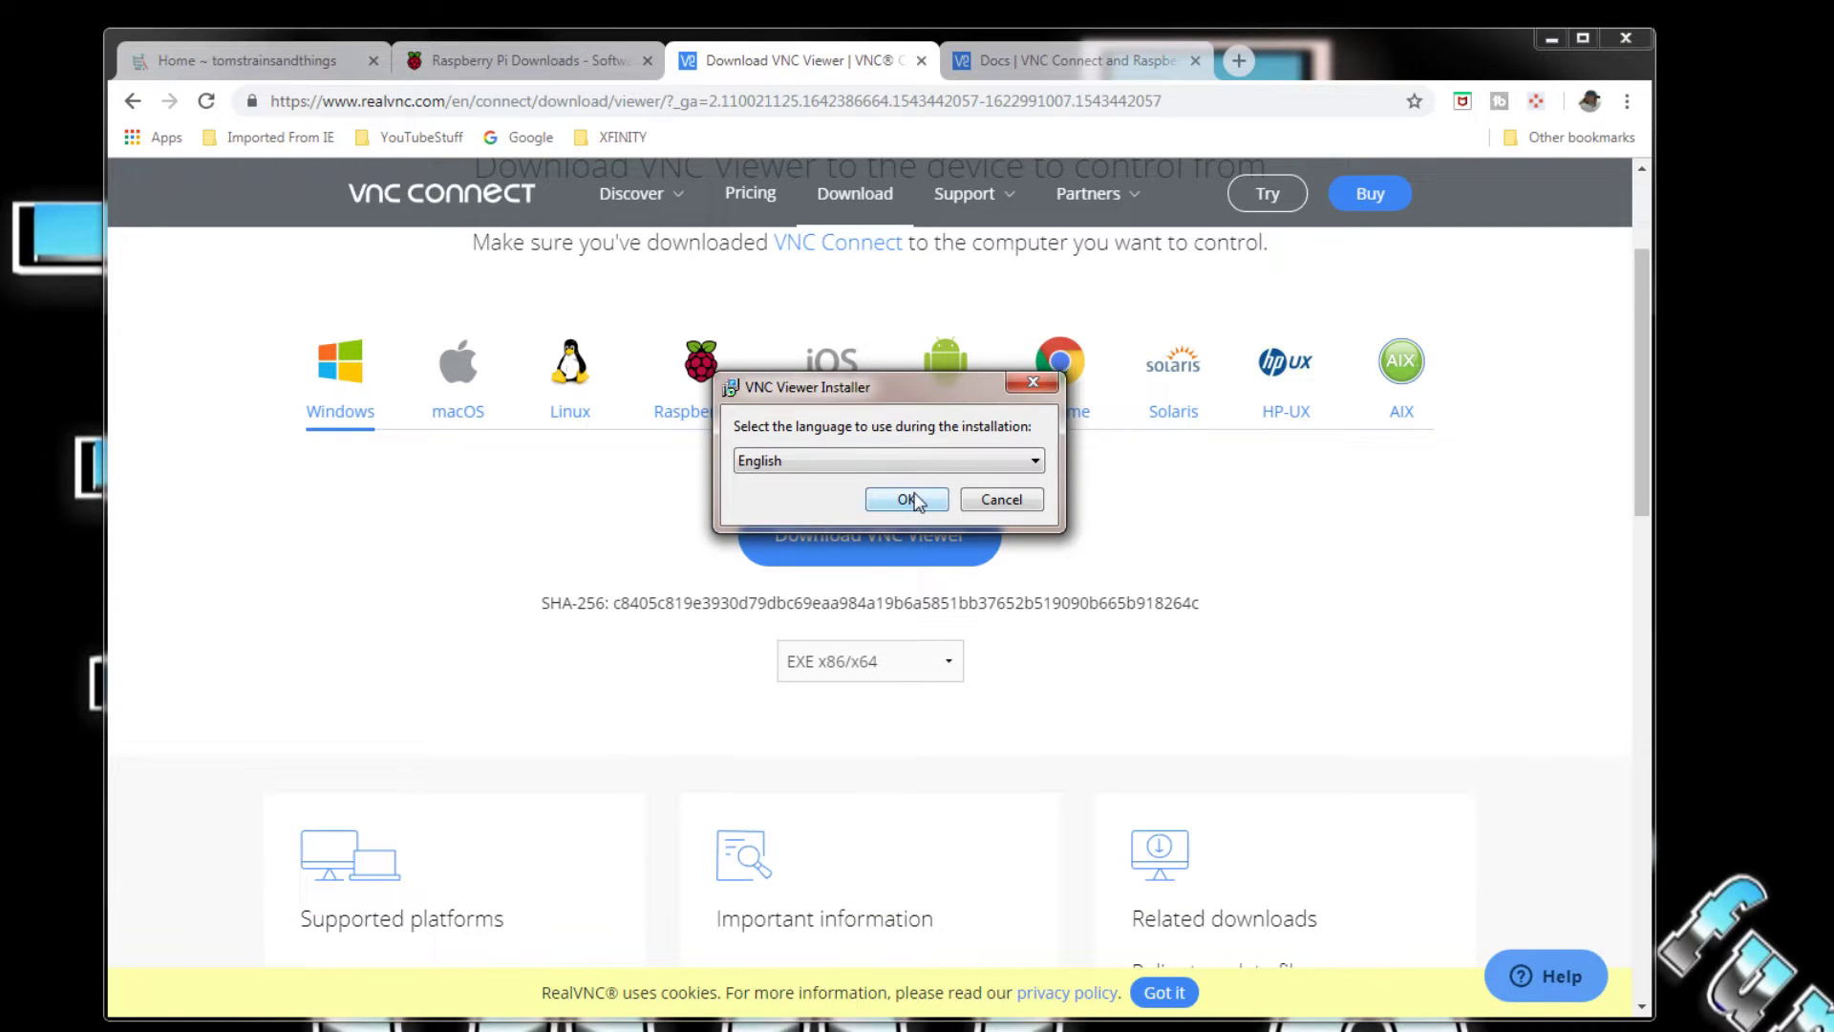
left_click(908, 501)
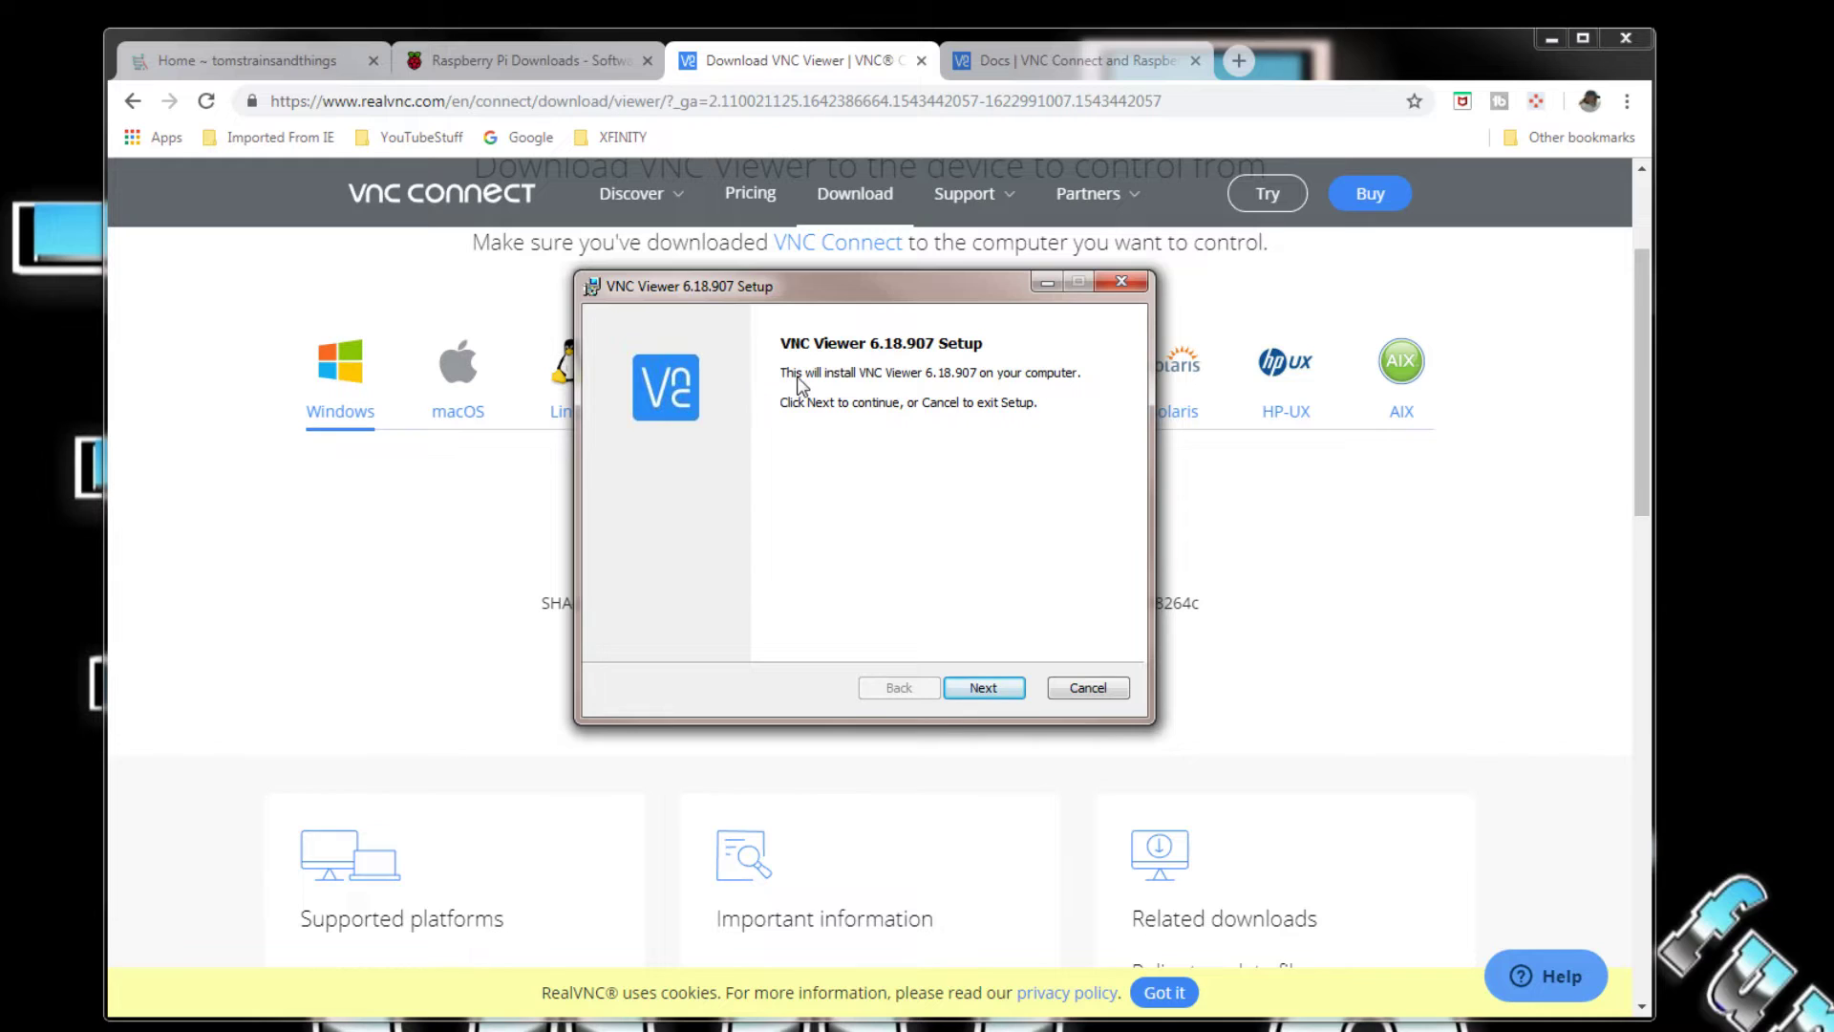
Step: Accept the license, keep the default features and Program Files location, install, and click Finish
left_click(989, 690)
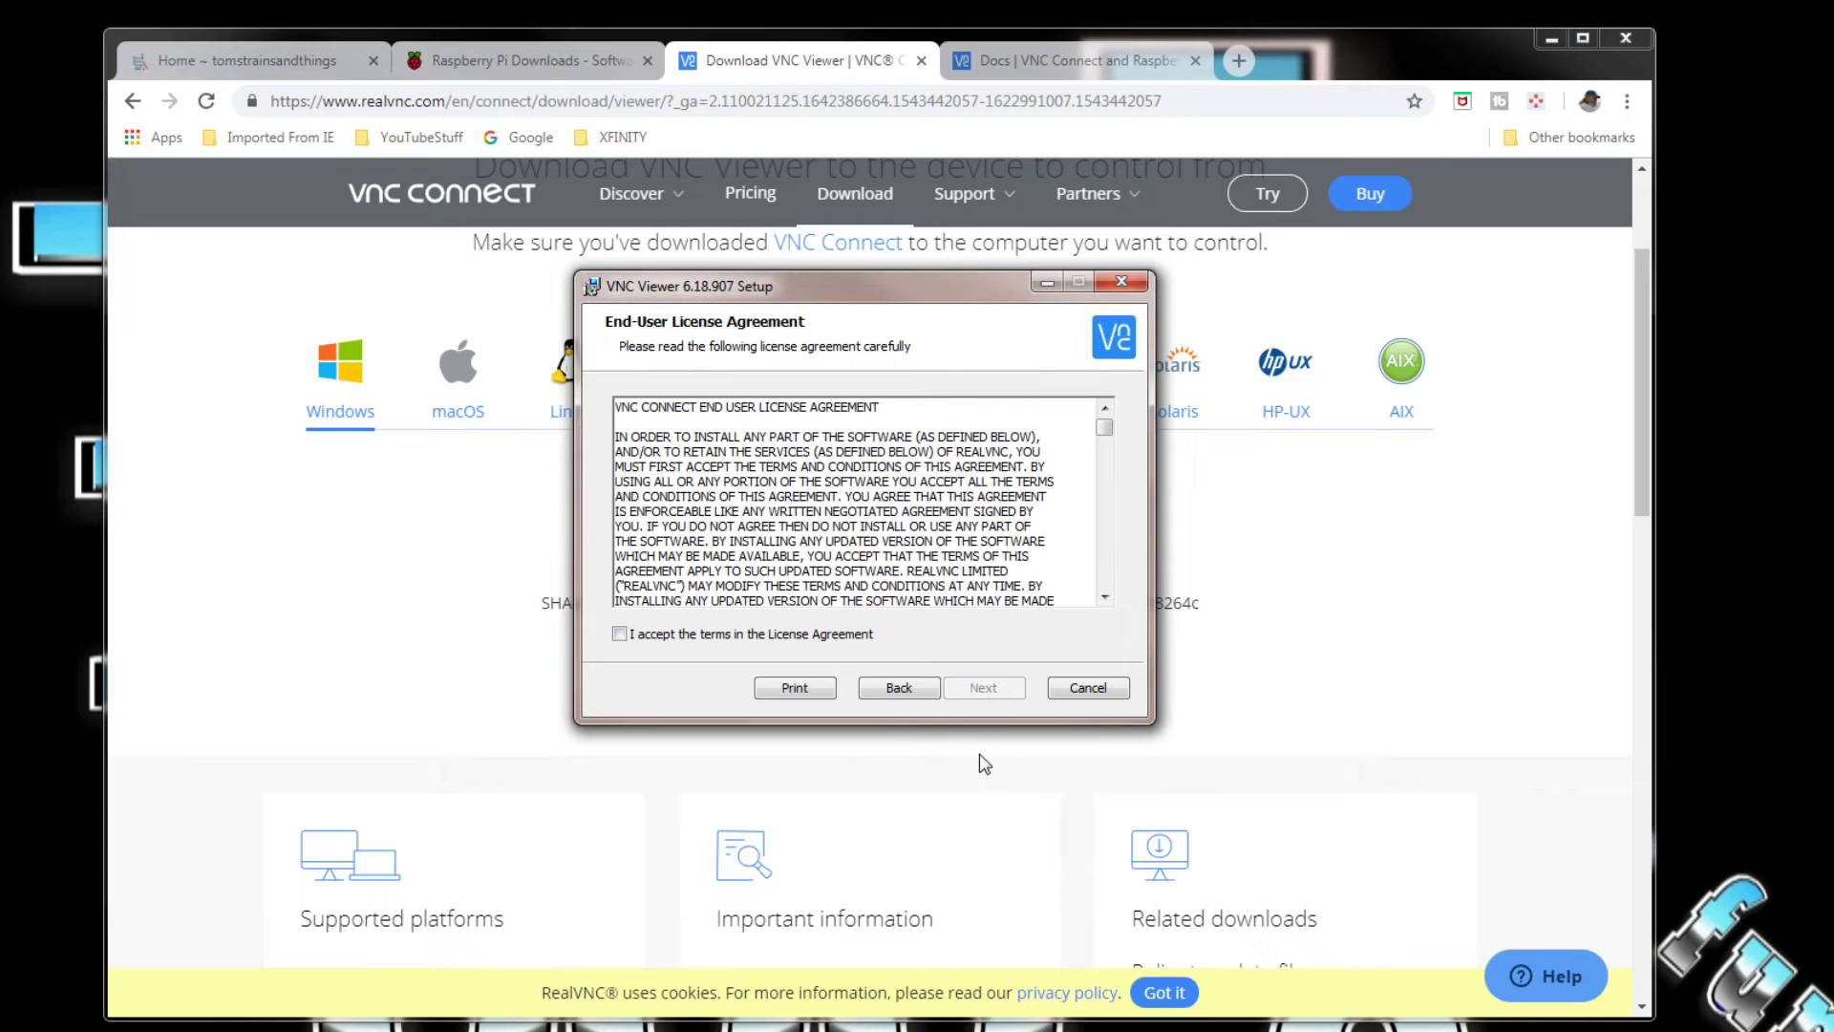
left_click(621, 636)
left_click(986, 690)
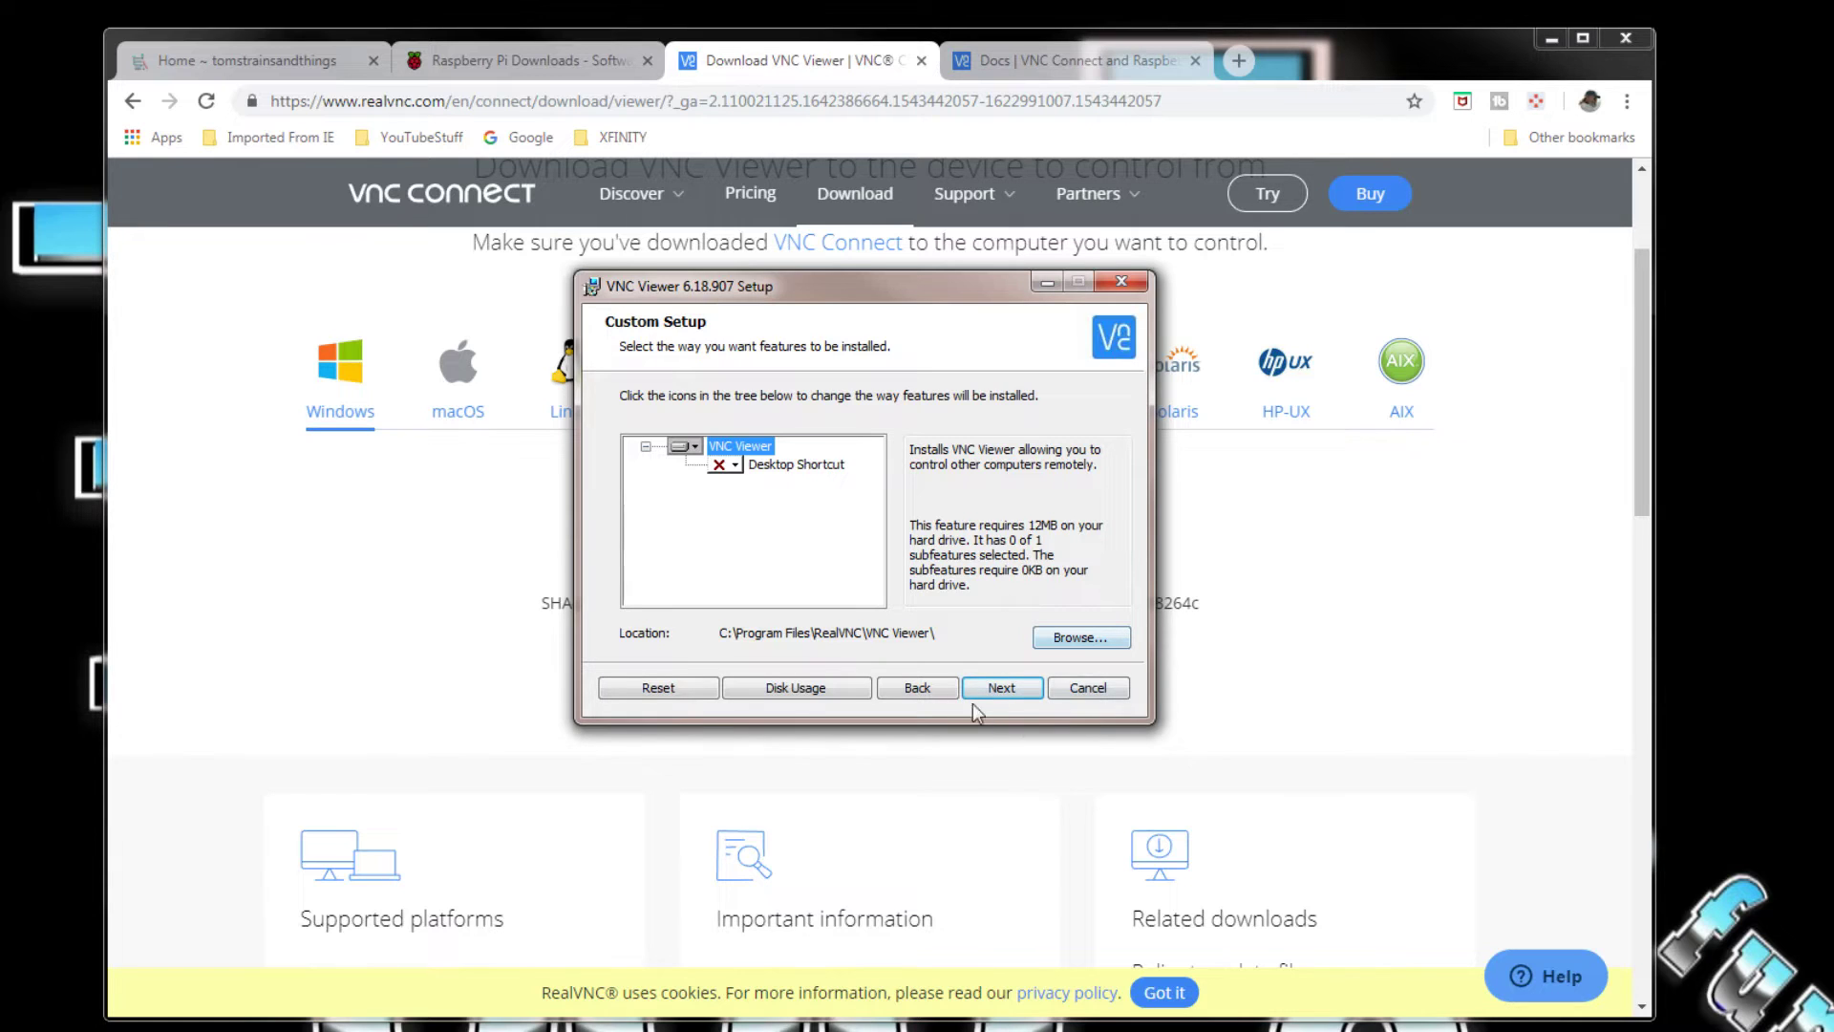
left_click(1008, 697)
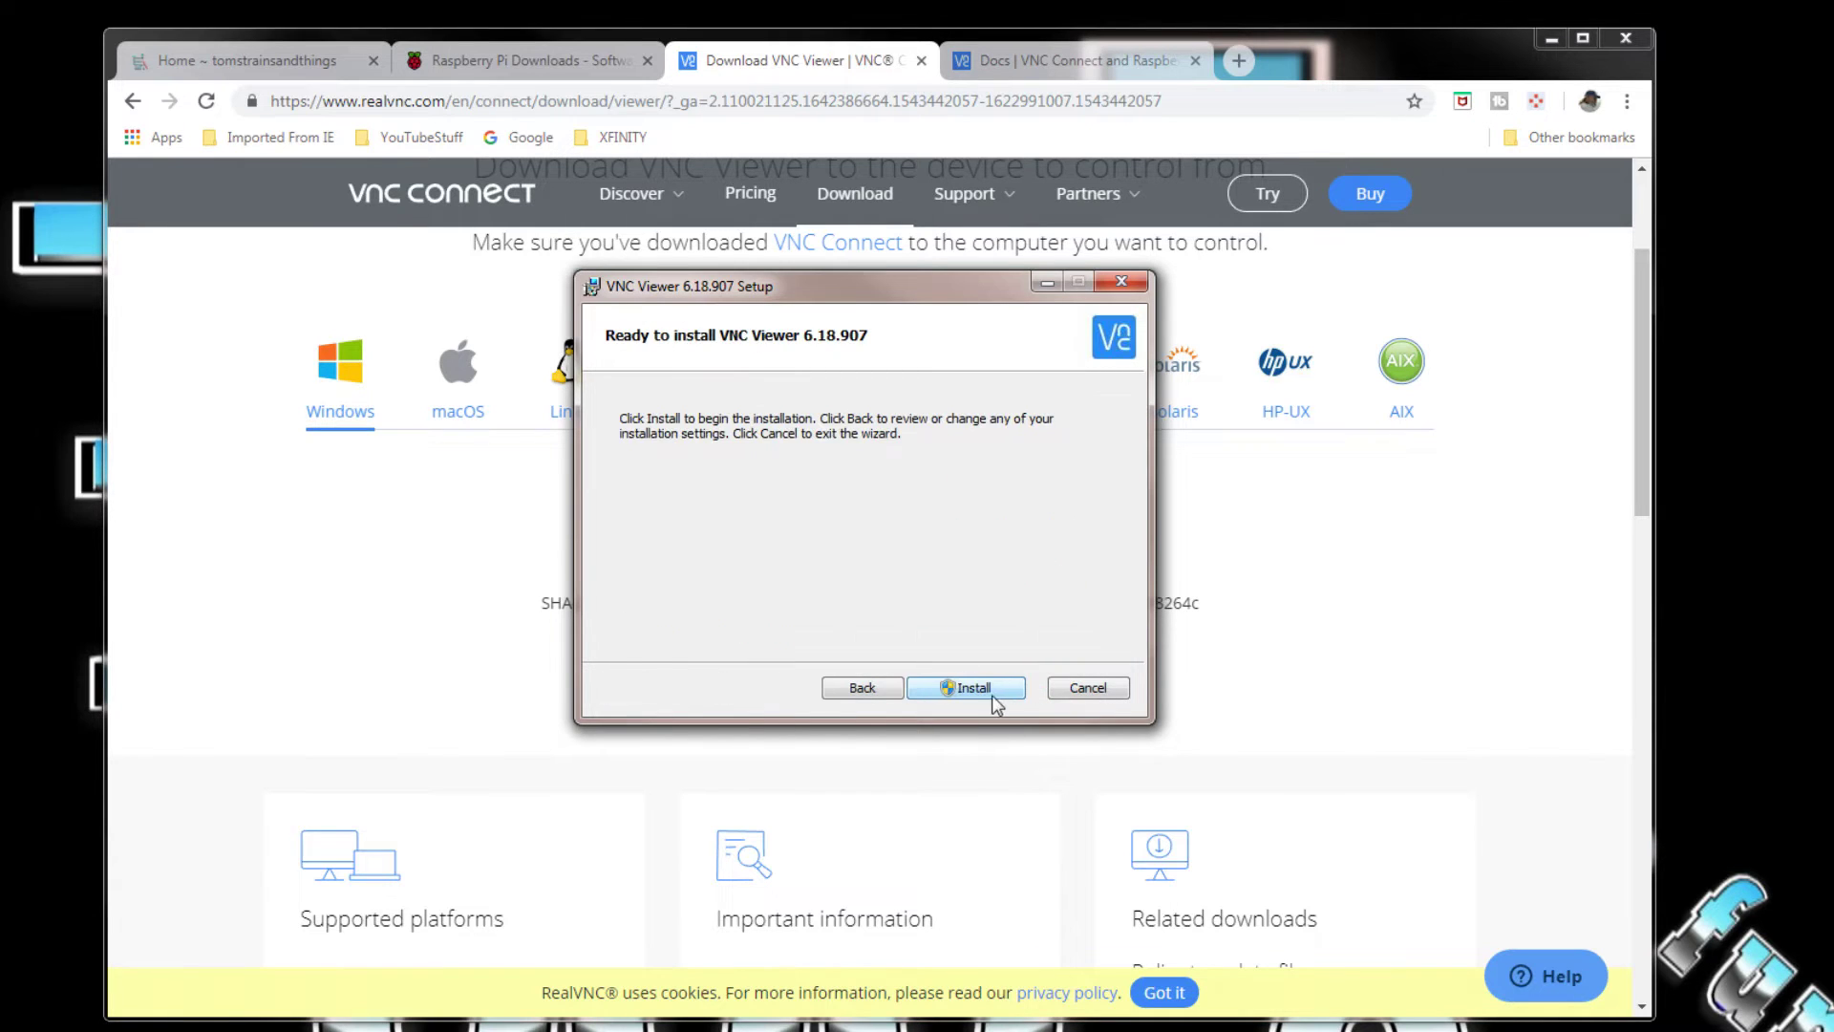
left_click(974, 689)
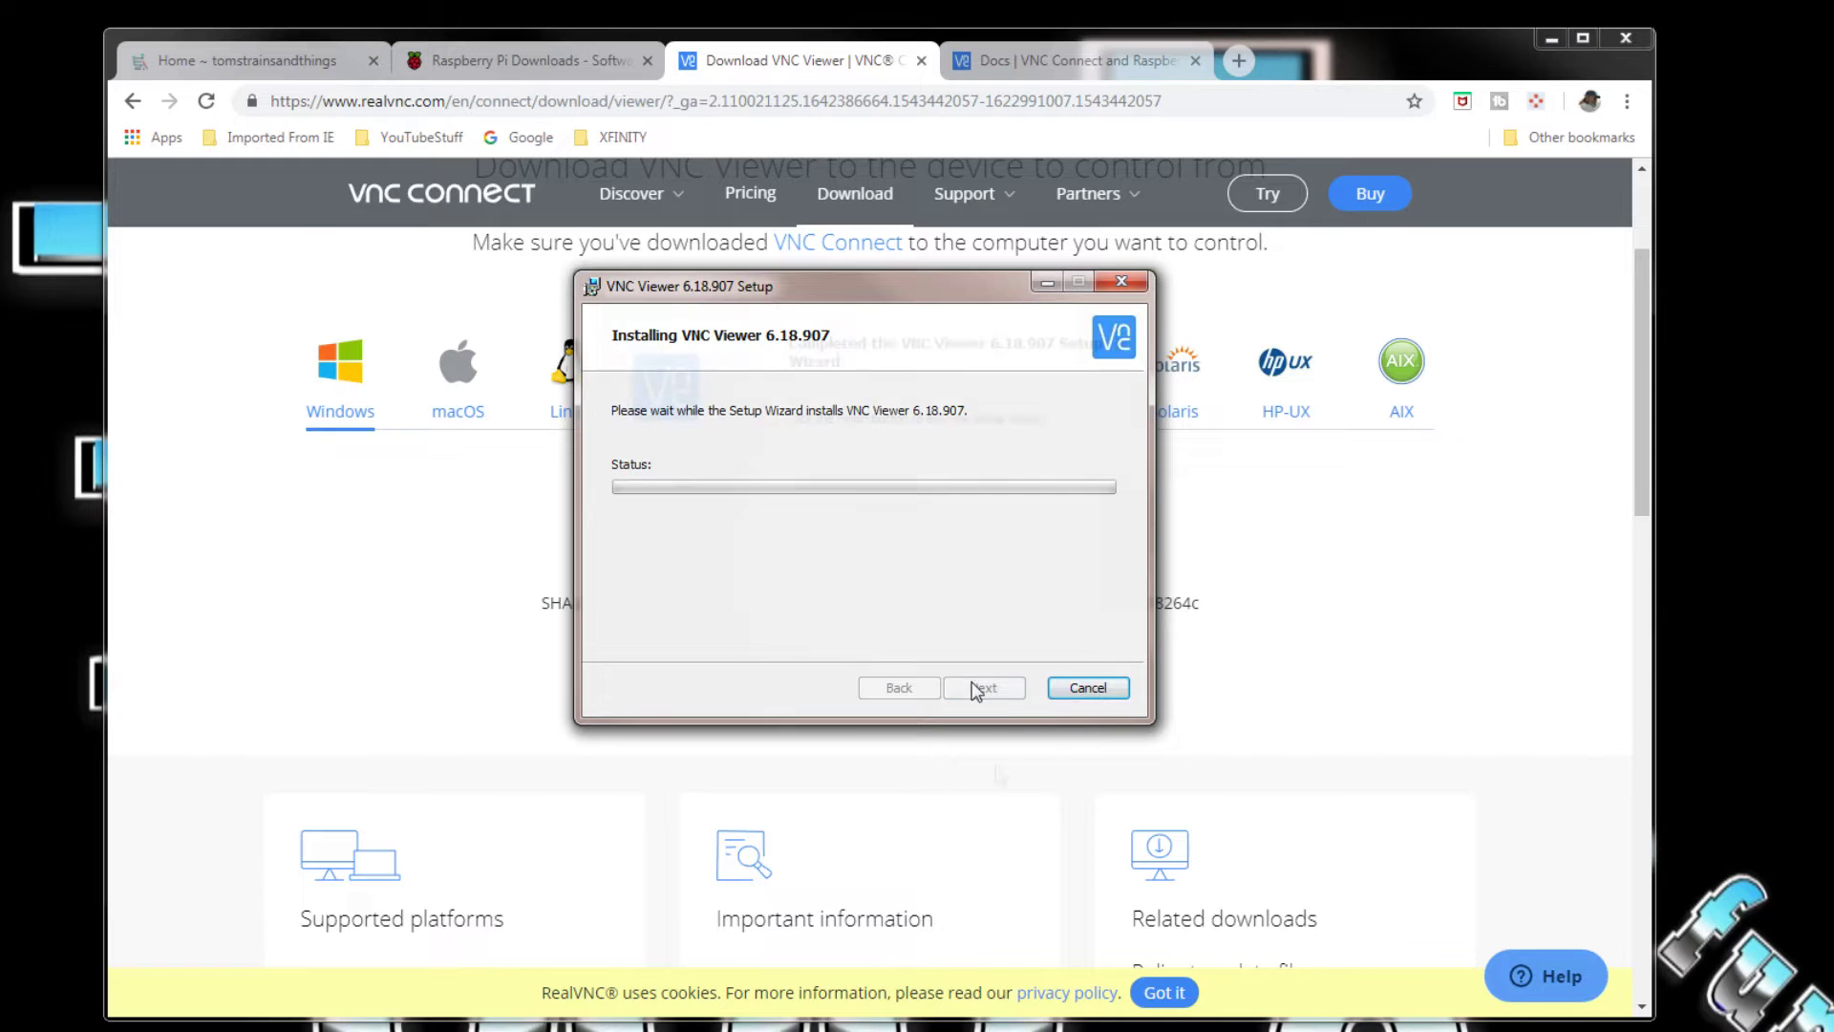
left_click(975, 688)
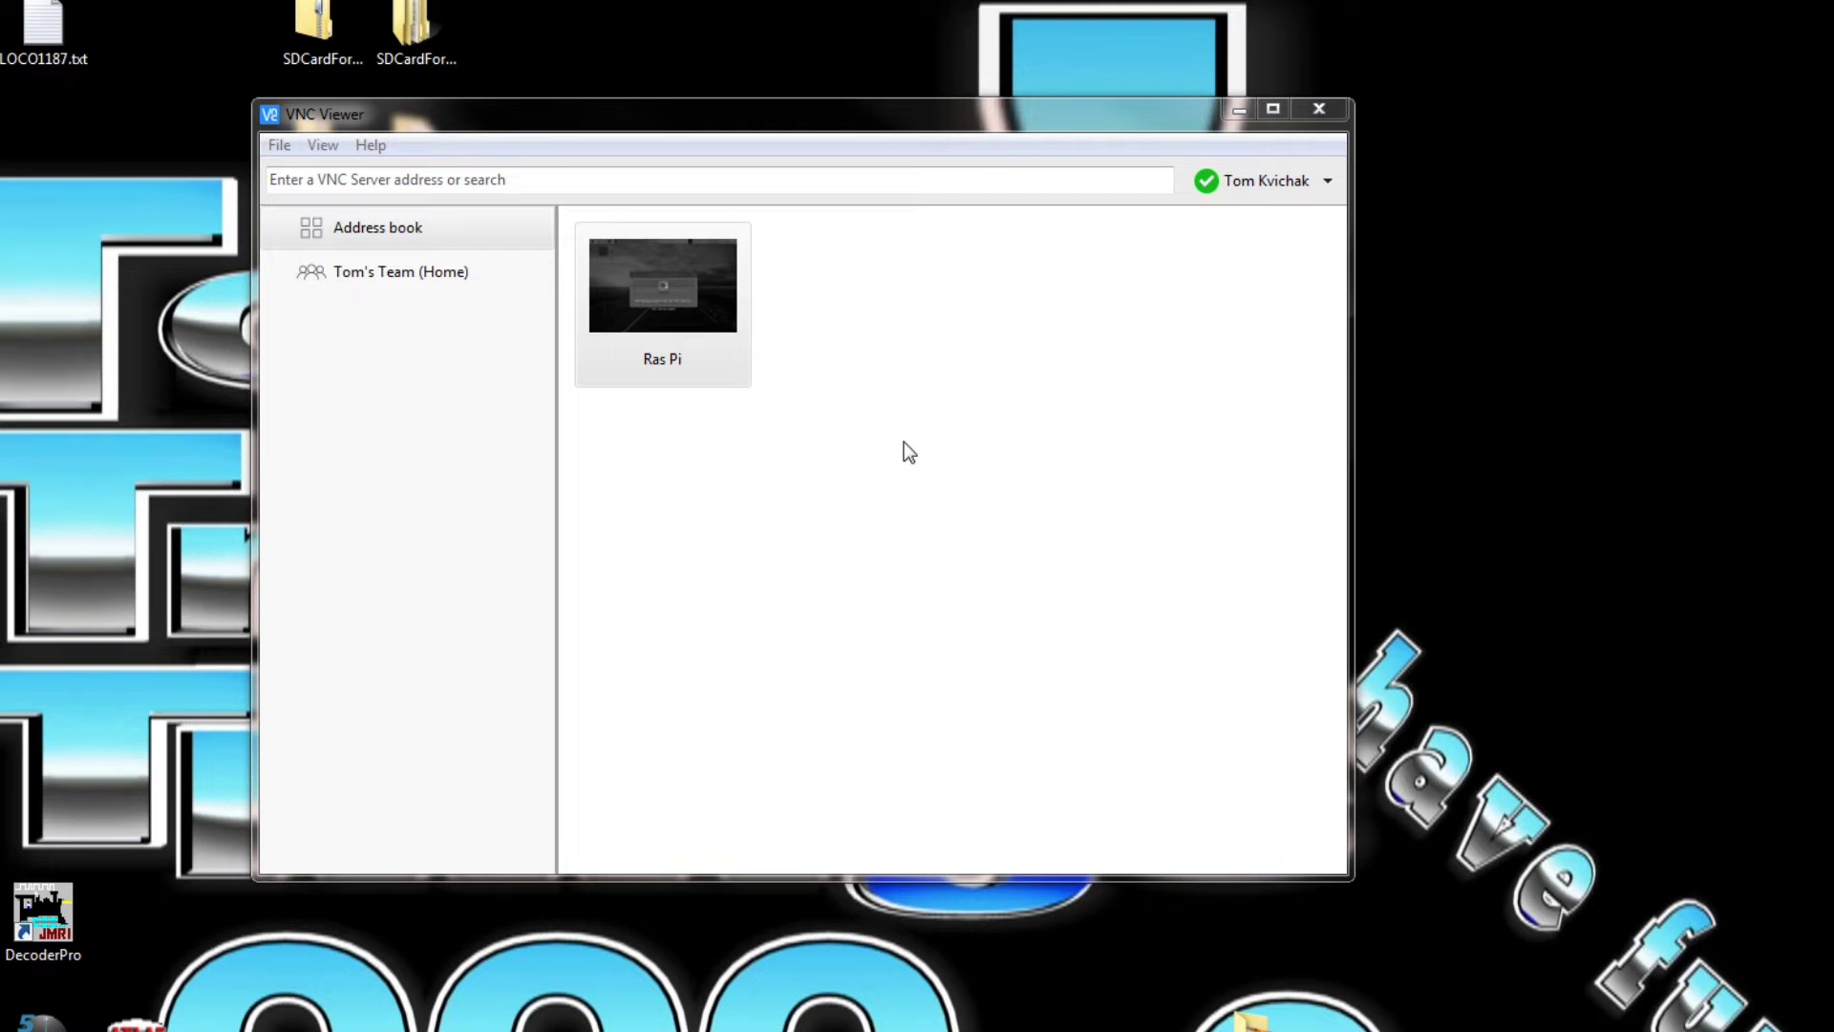
Step: Connect to Ras Pi despite the unencrypted warning and enlarge its desktop window to fill the screen
double_click(671, 304)
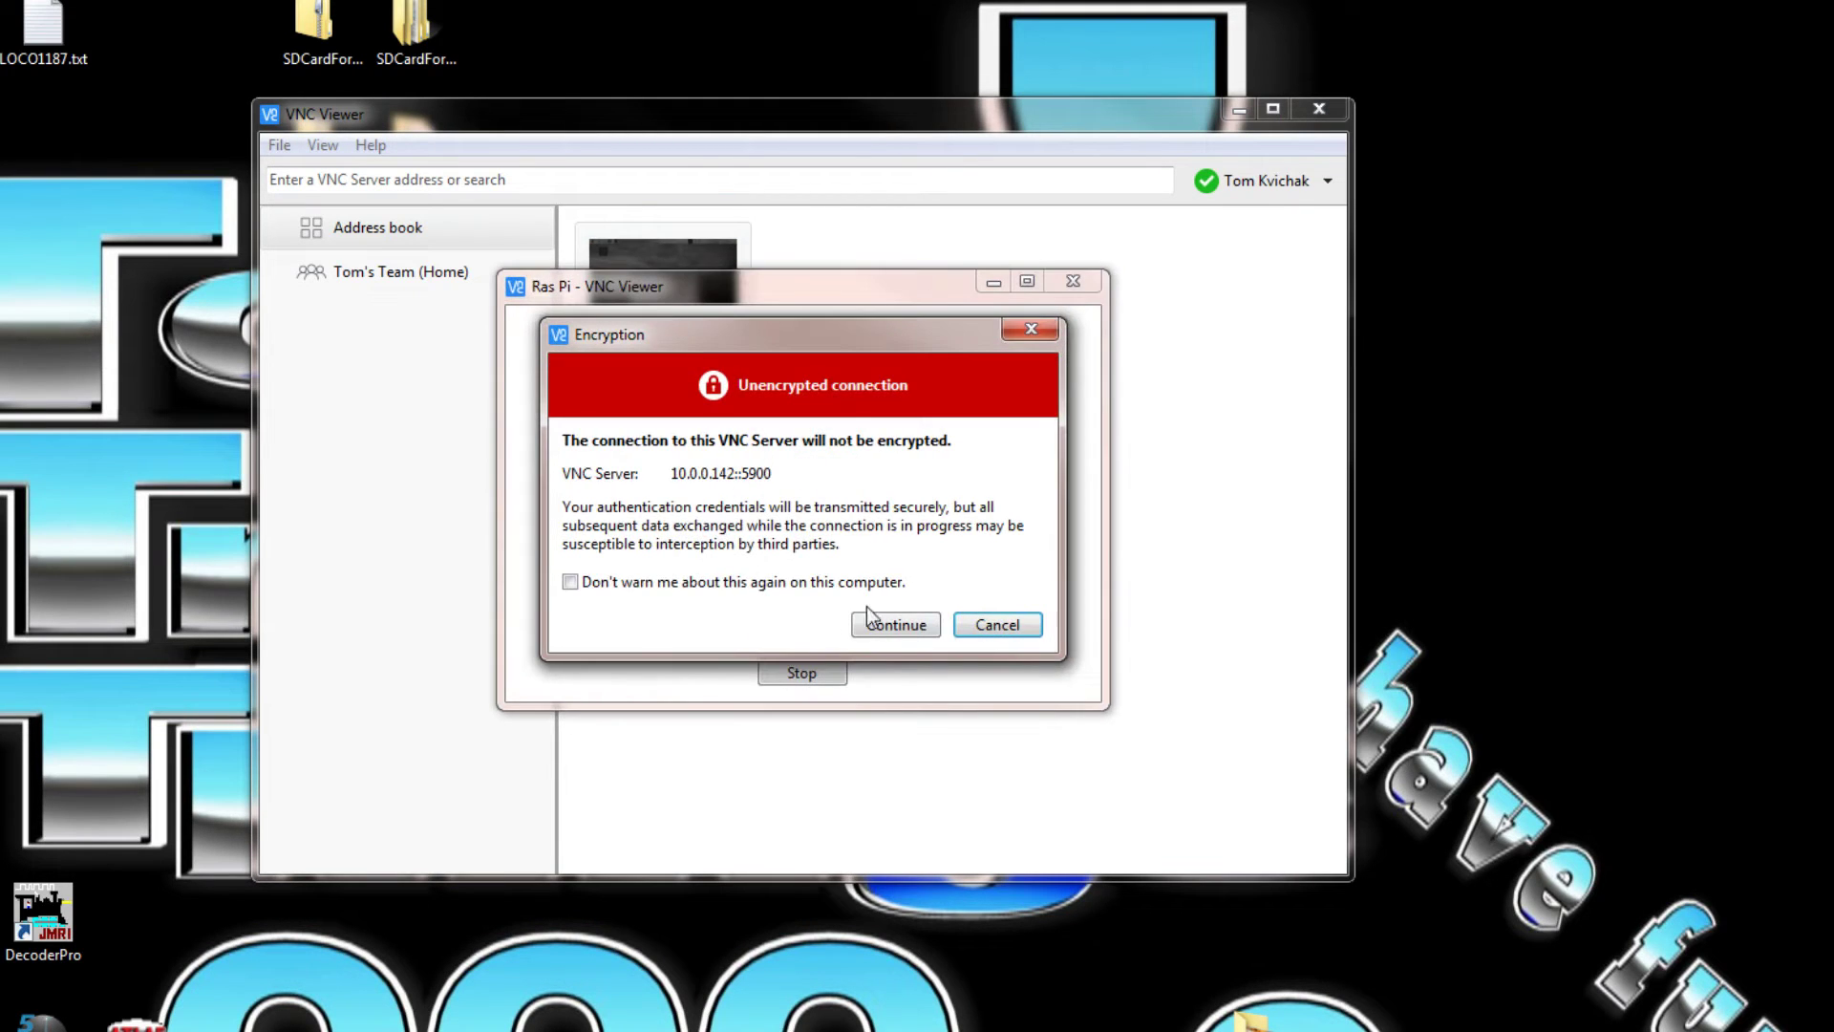
left_click(896, 630)
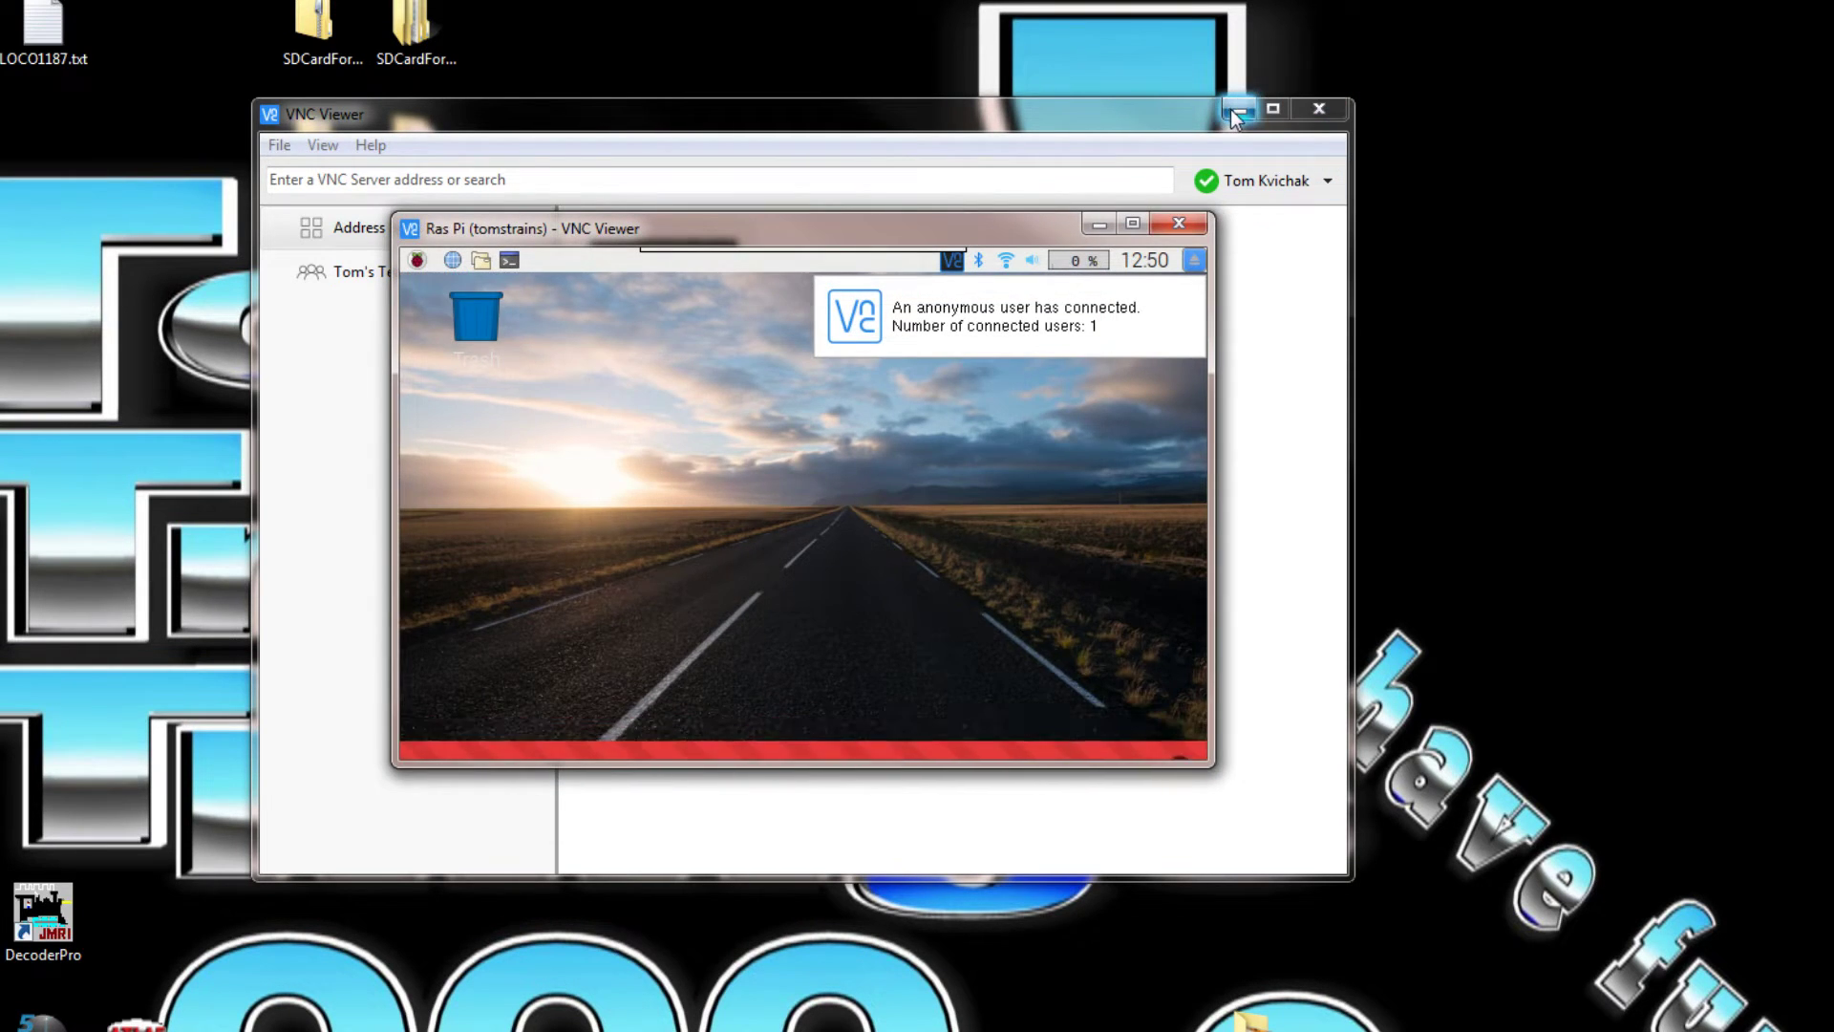
left_click(1235, 110)
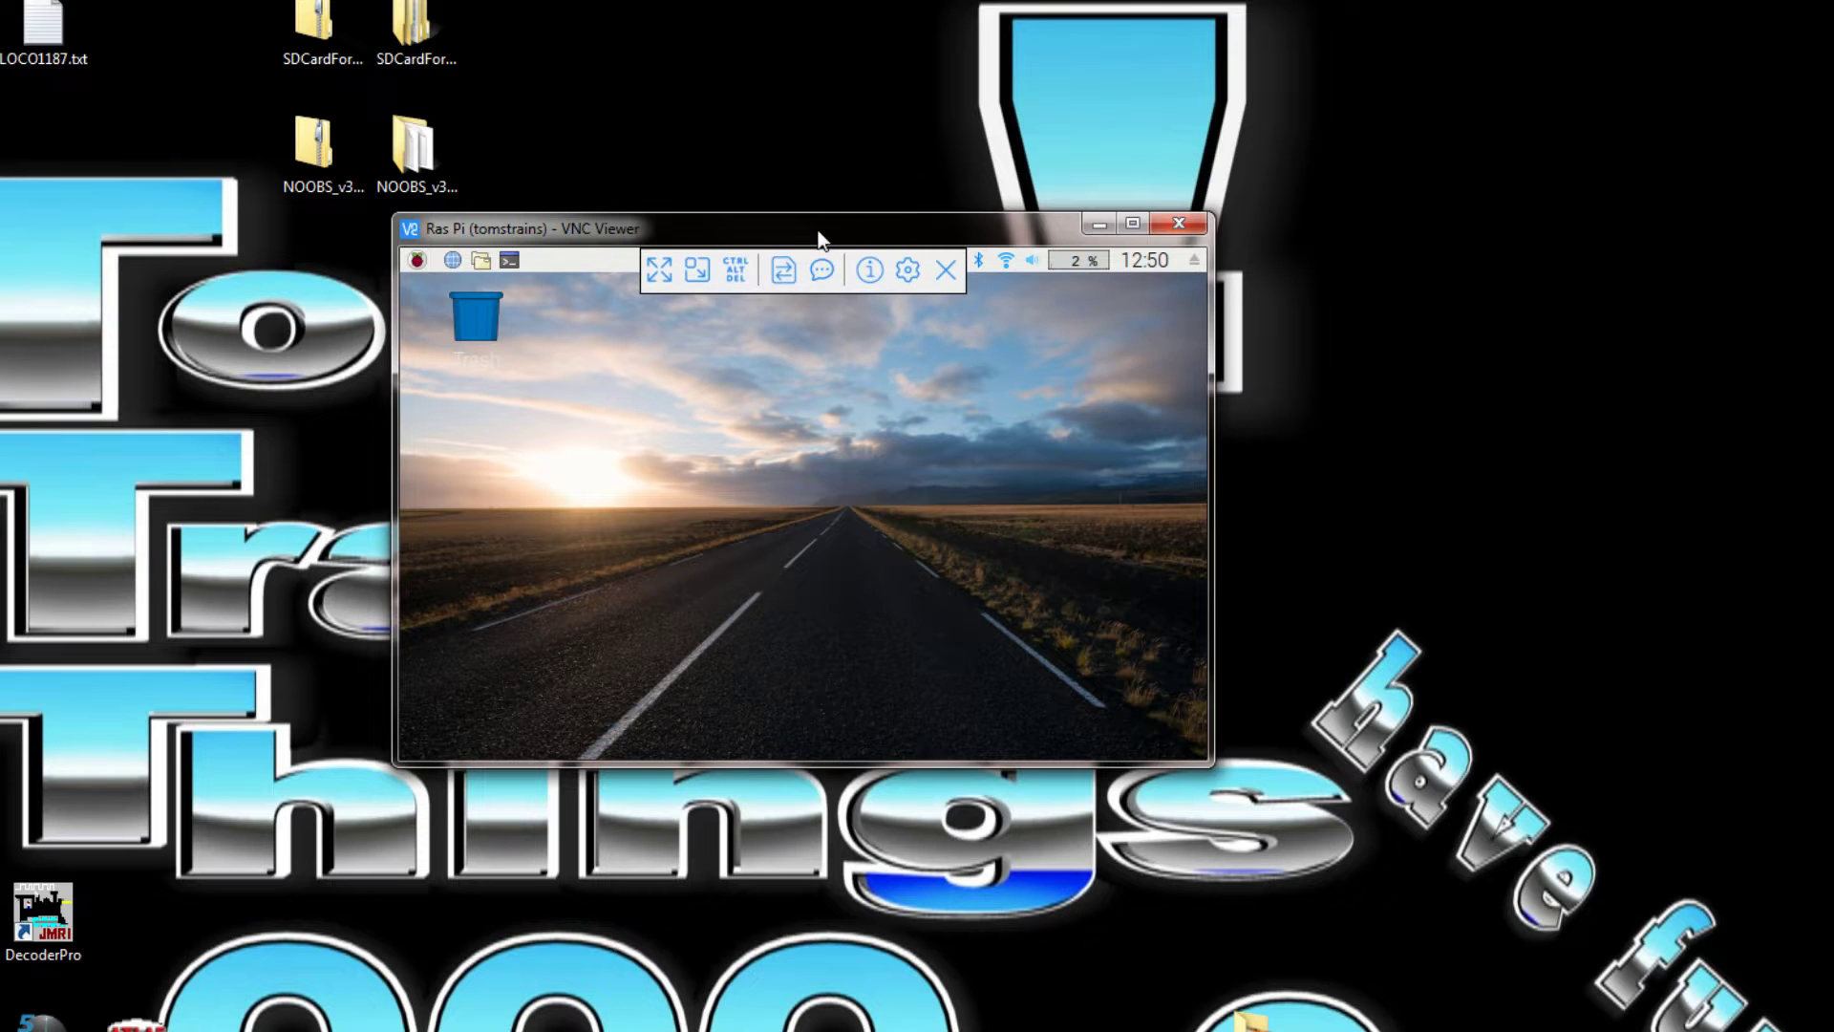
left_click_drag(819, 233, 457, 38)
left_click_drag(847, 561, 1816, 1025)
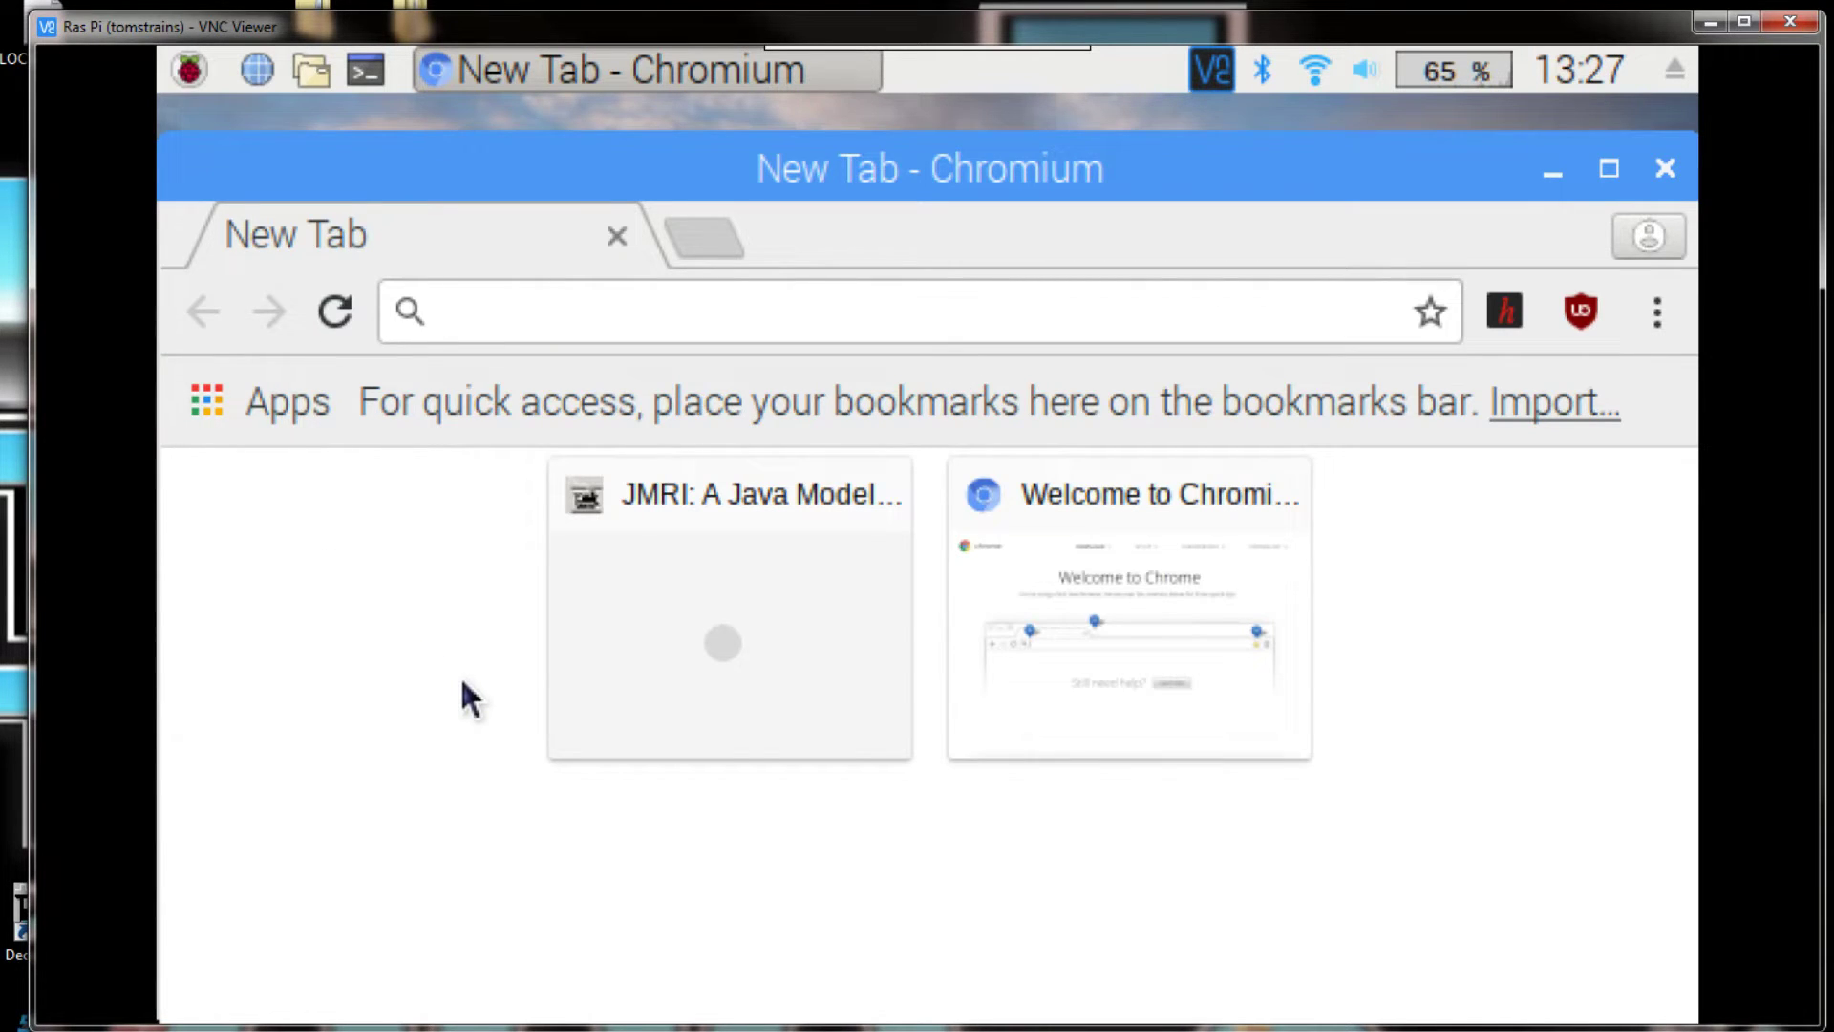
Step: Open RealVNC's 'VNC Connect and Raspberry Pi' docs from the 're' suggestion and scroll to 'Setting up your Raspberry Pi'
type("realvnc")
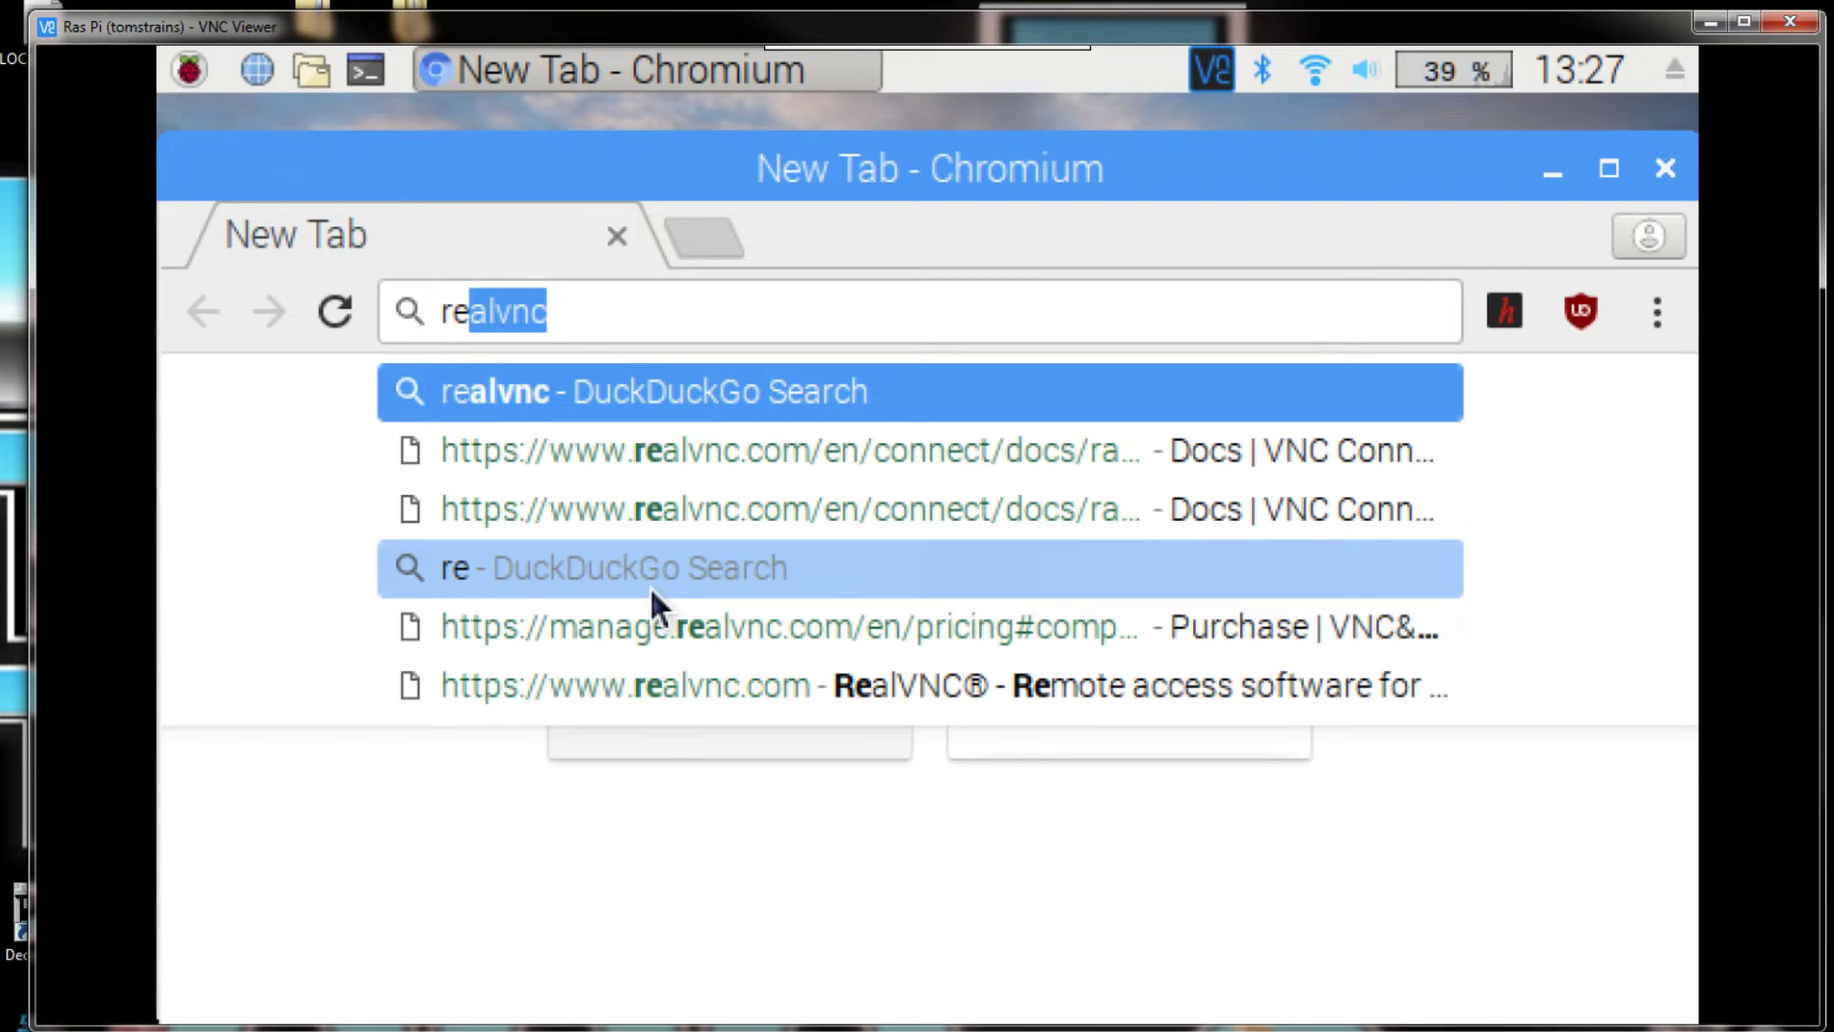
left_click(888, 447)
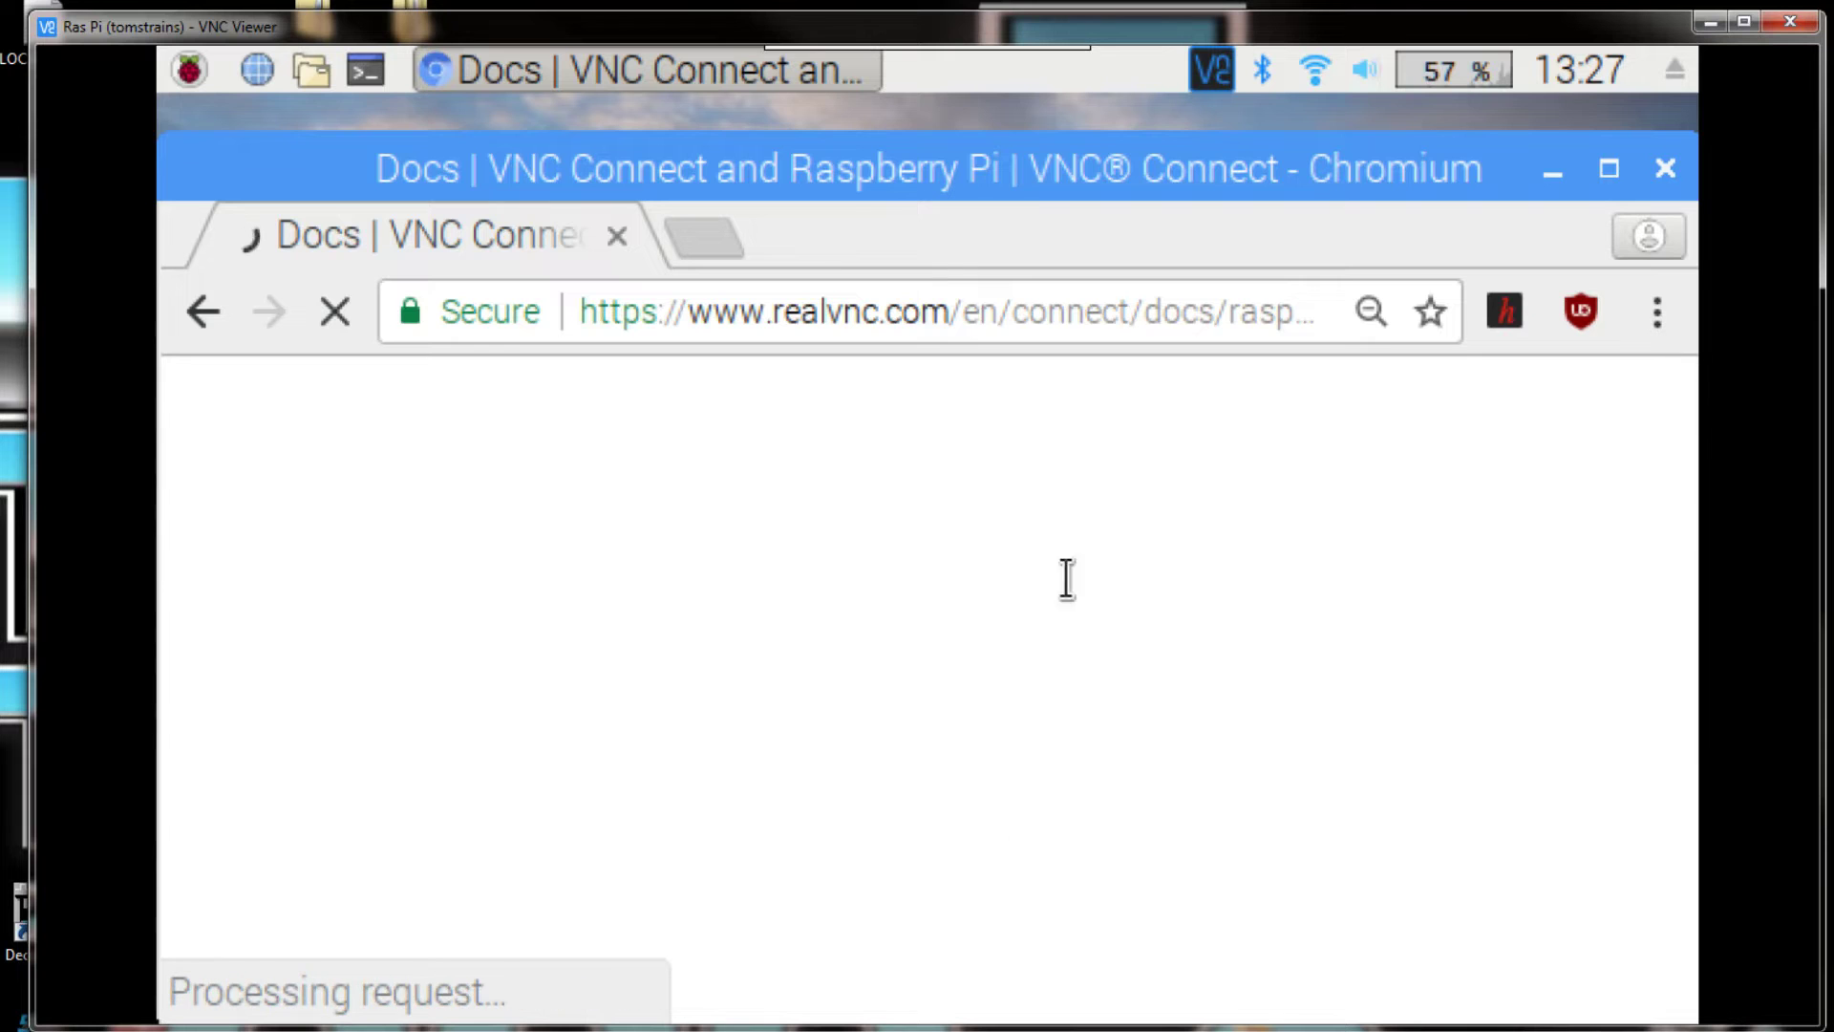
scroll(1089, 679, "down", 5)
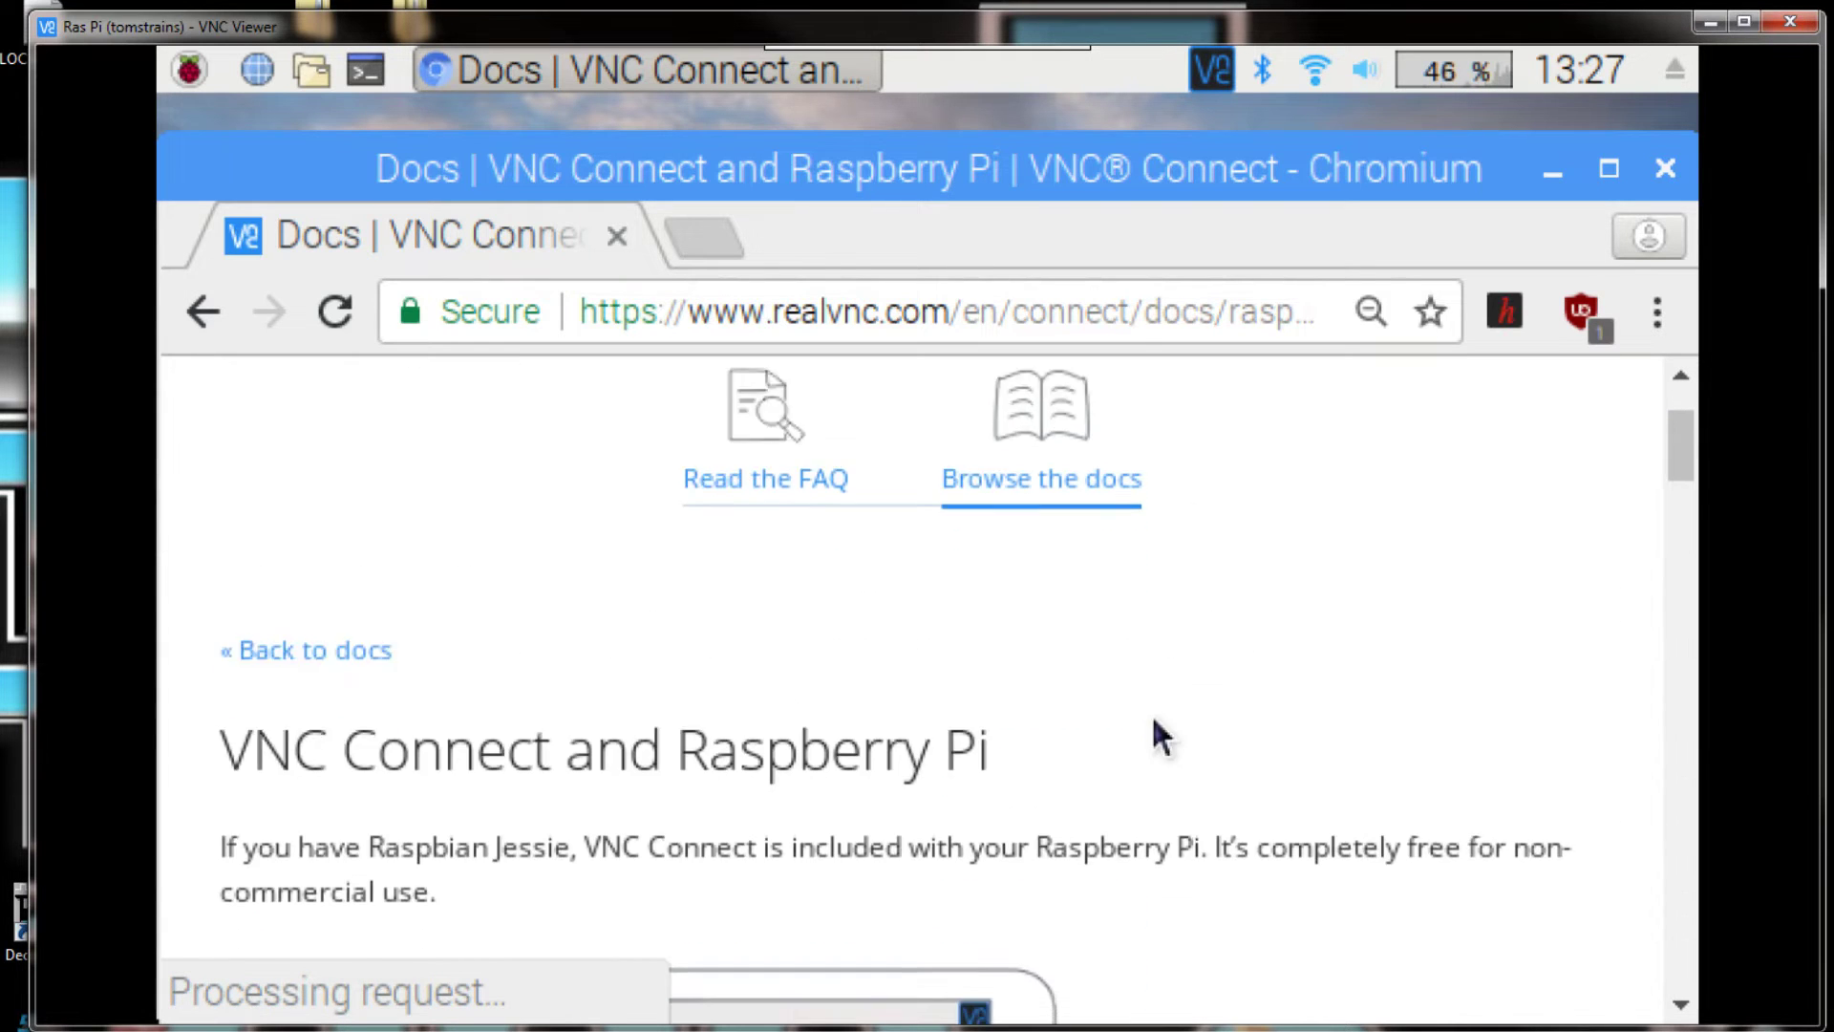
scroll(1156, 726, "down", 5)
scroll(1154, 726, "down", 5)
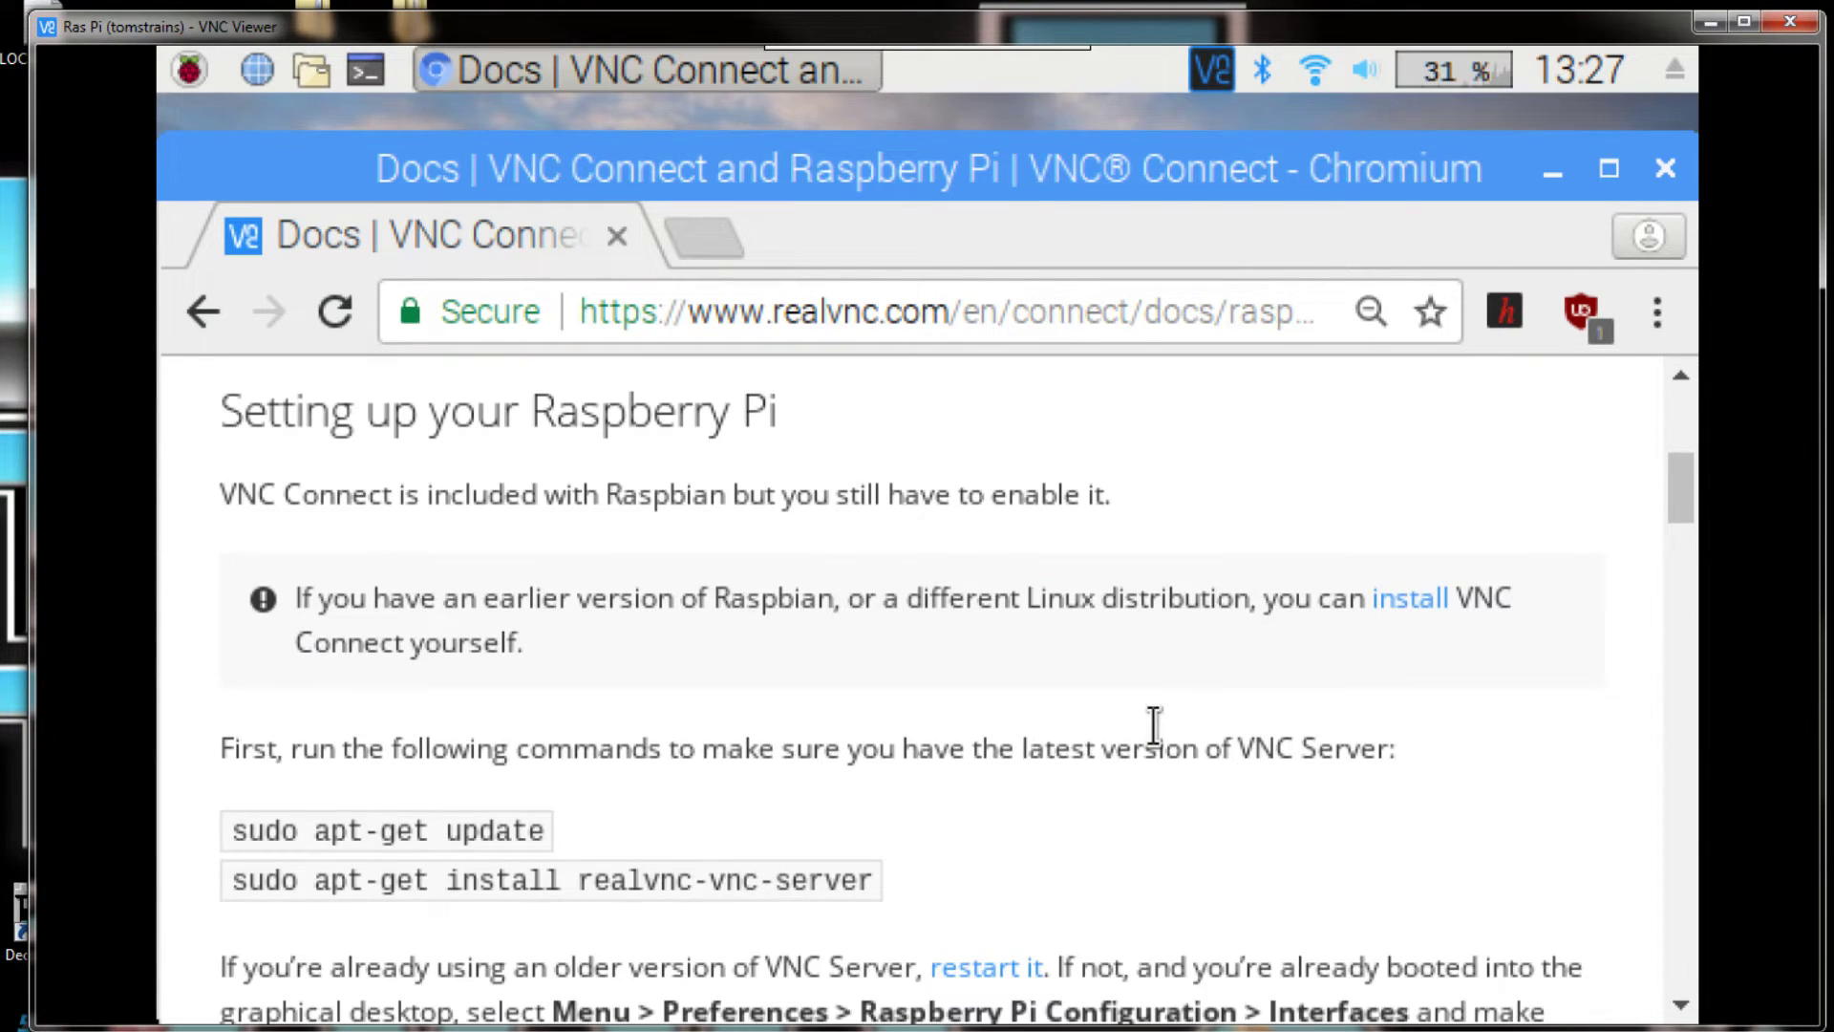
scroll(1154, 726, "down", 4)
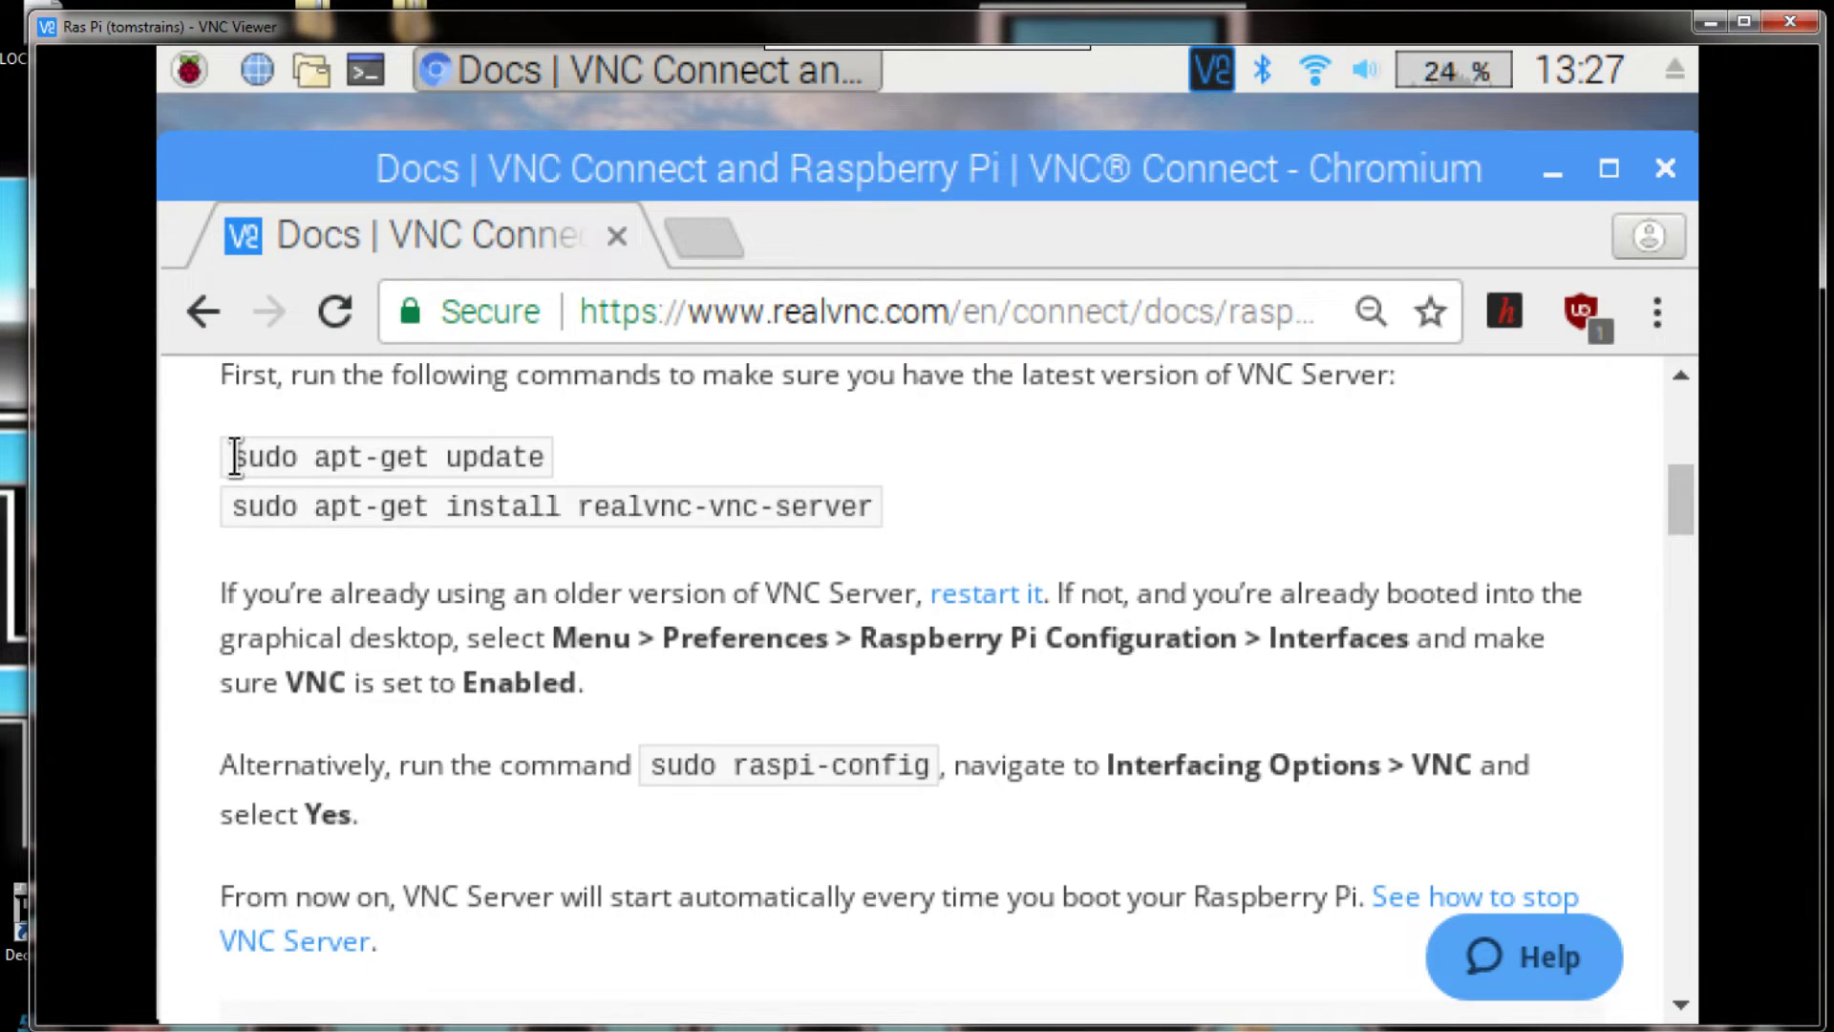
Step: Copy 'sudo apt-get update' from the docs, run it in LXTerminal, then return to Chromium
left_click_drag(230, 457, 552, 462)
key("ctrl+c")
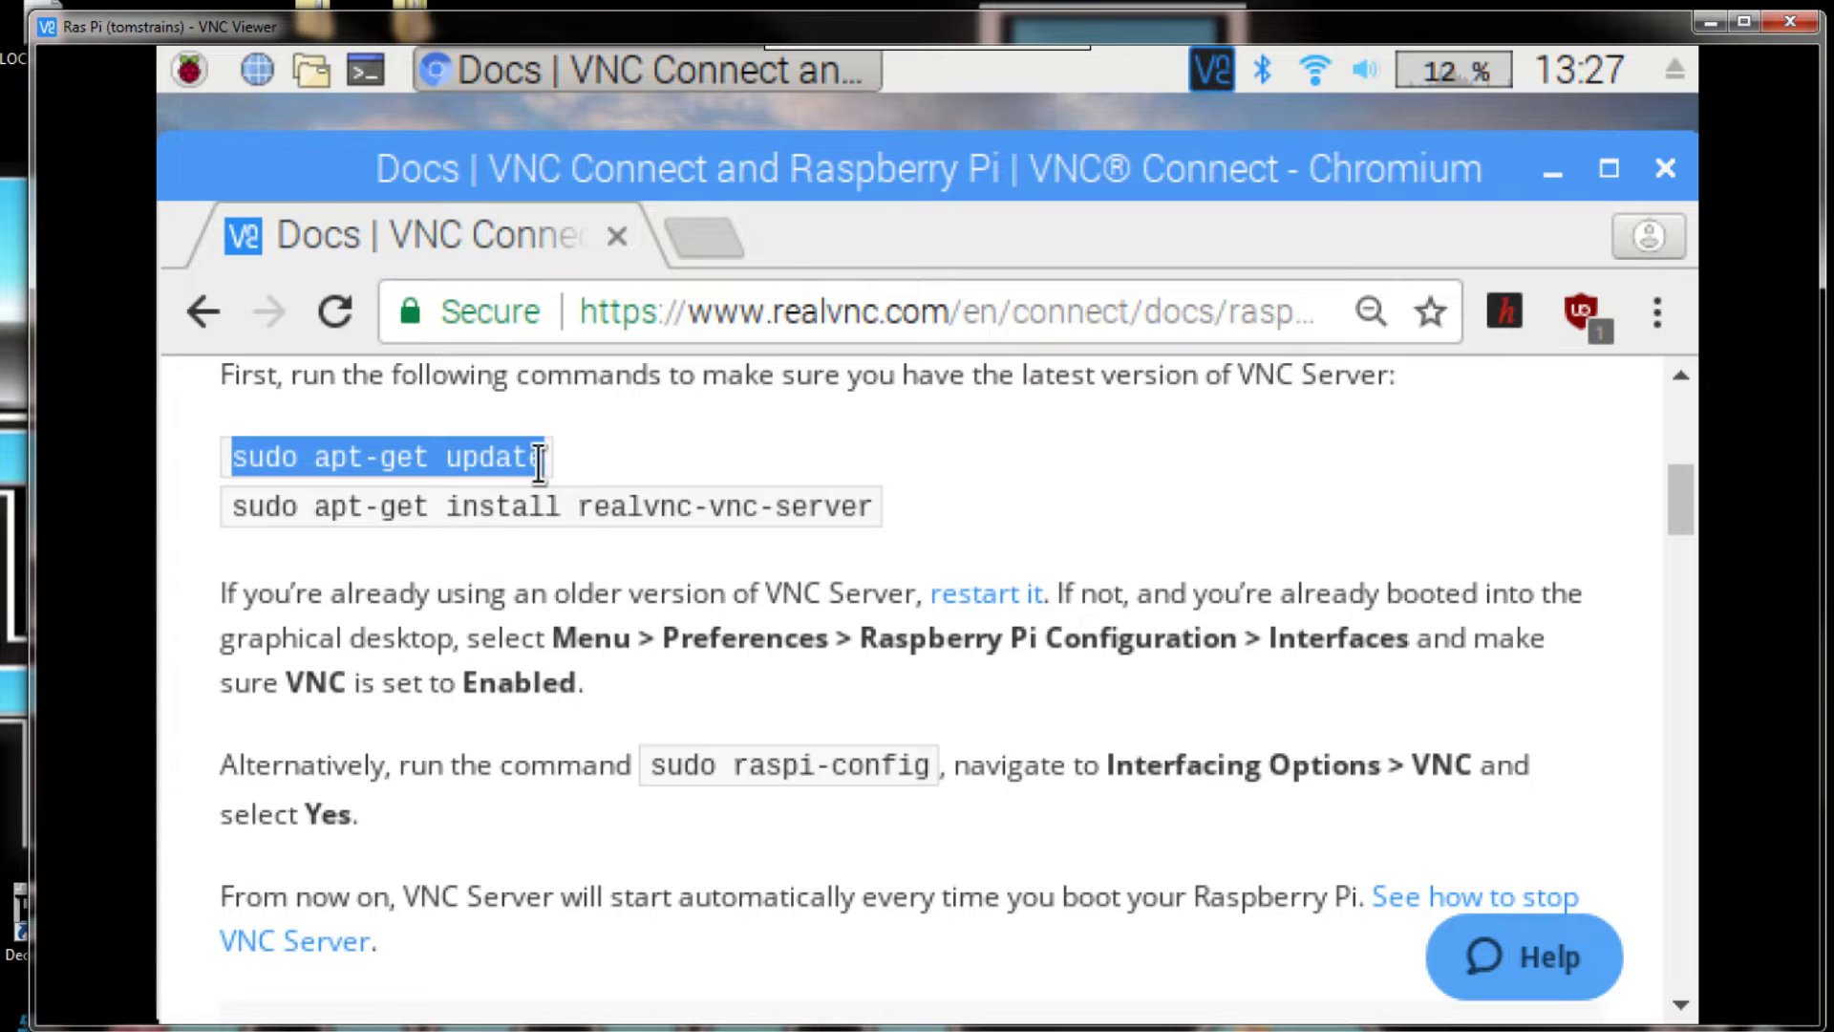
right_click(508, 456)
left_click(600, 495)
left_click(363, 76)
right_click(414, 269)
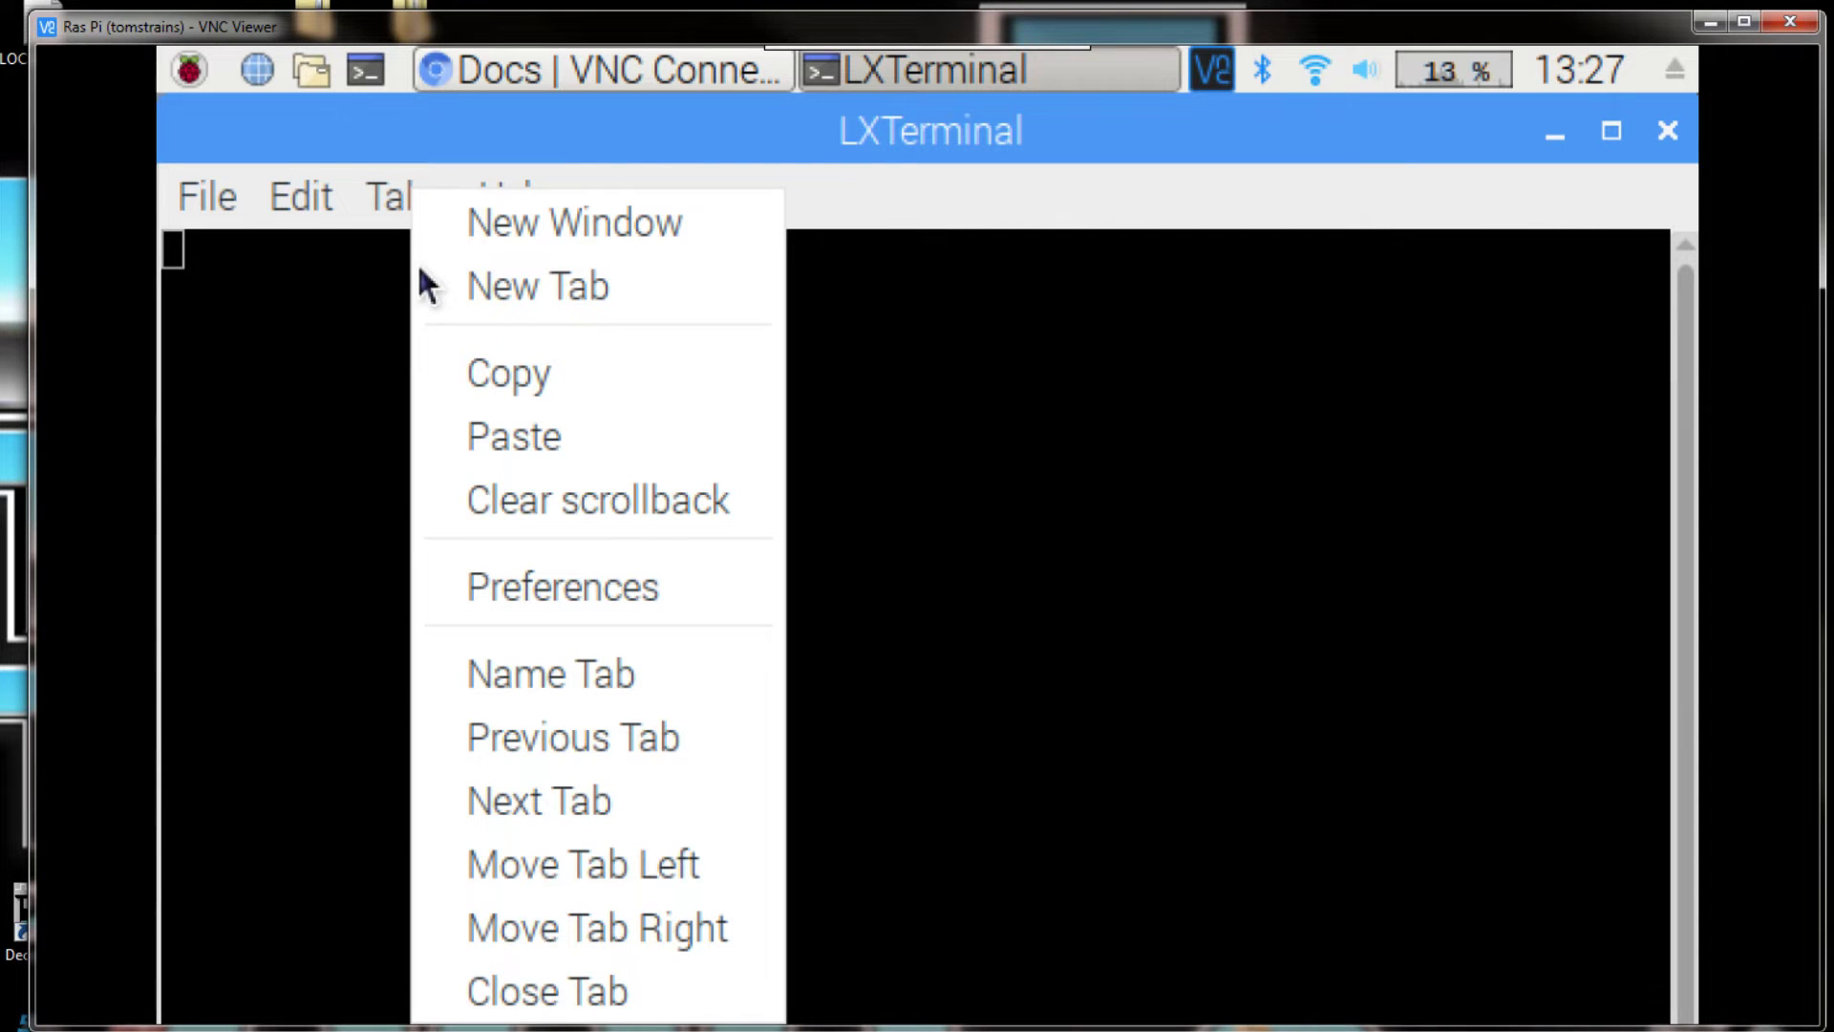
left_click(569, 436)
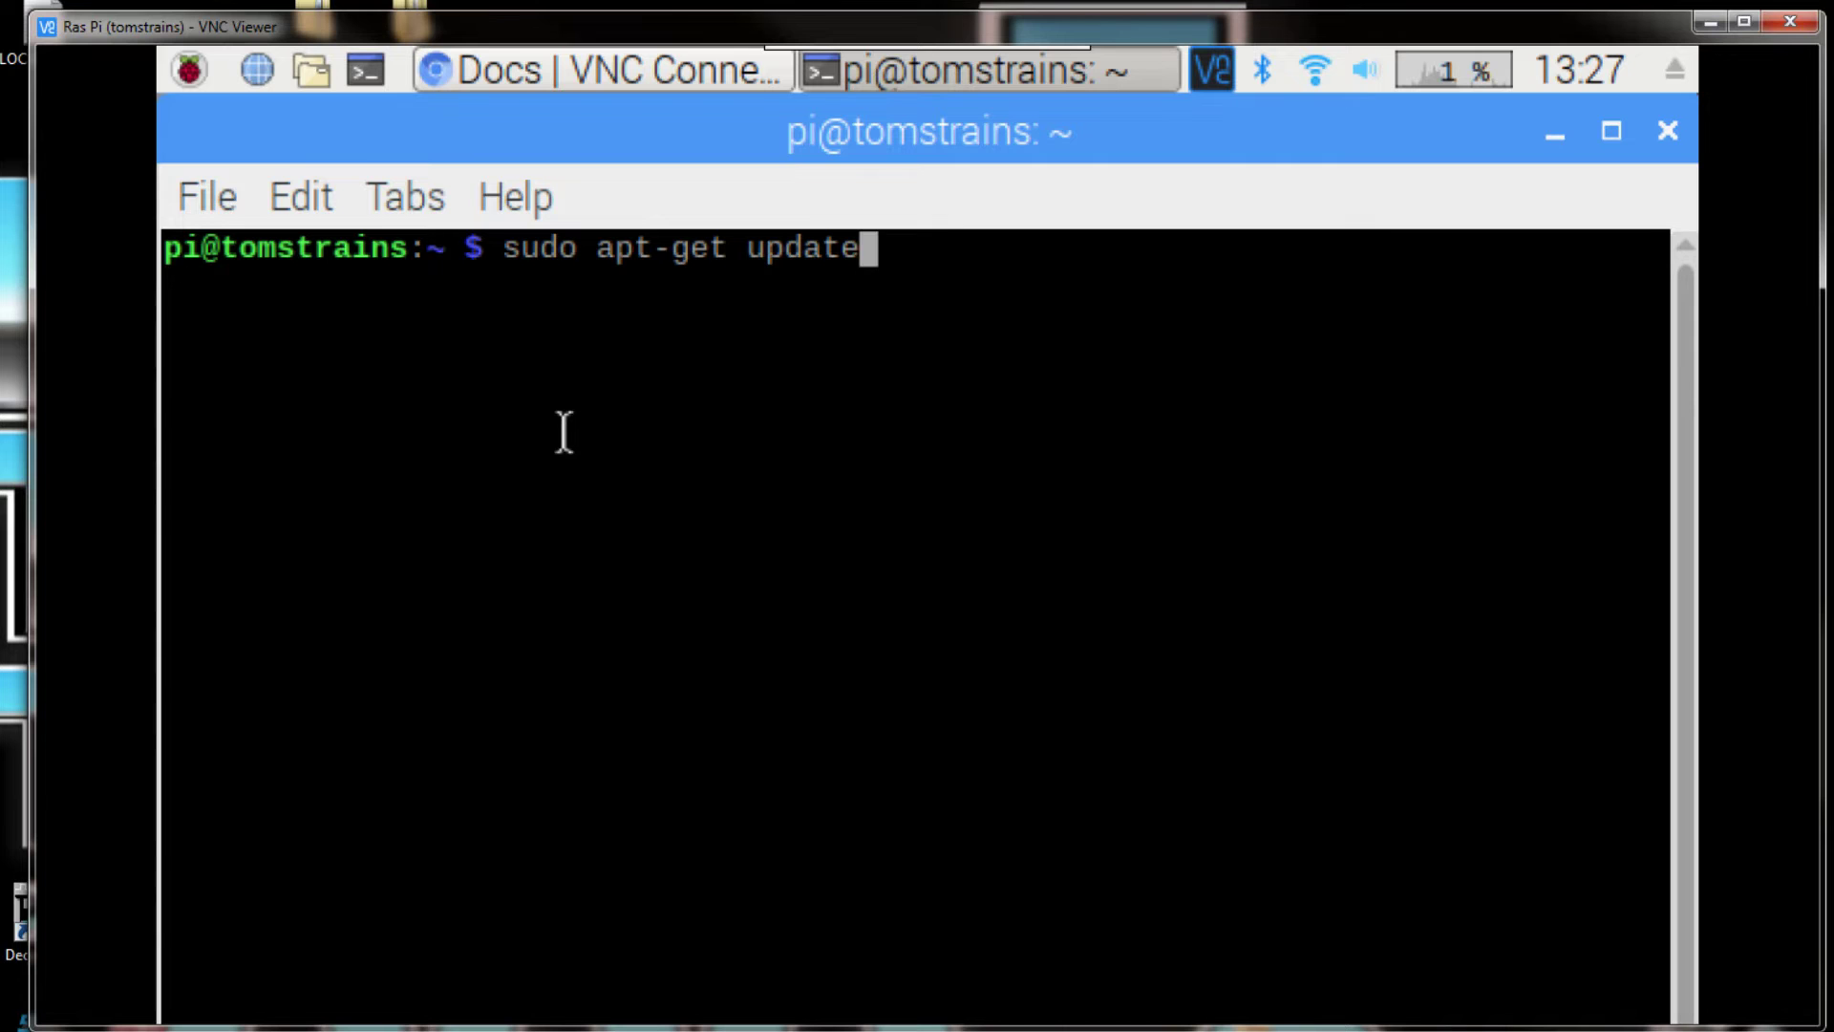
key("Return")
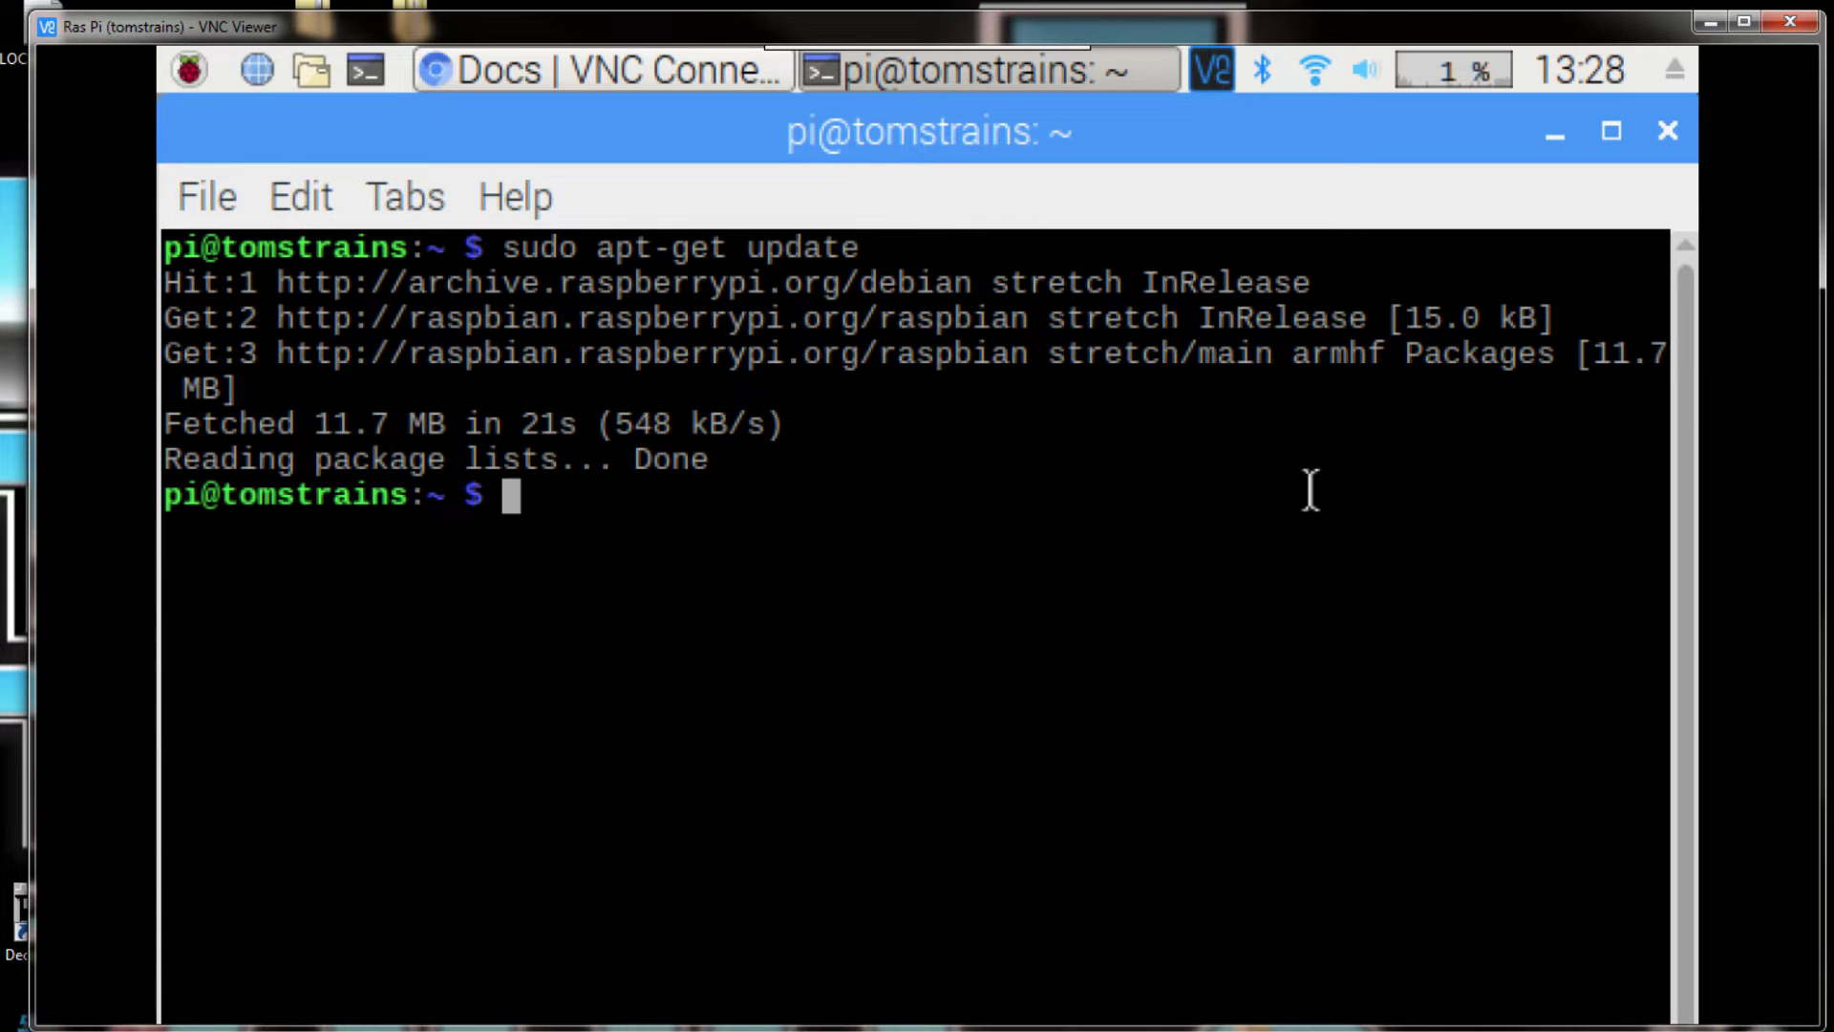
key("alt+Tab")
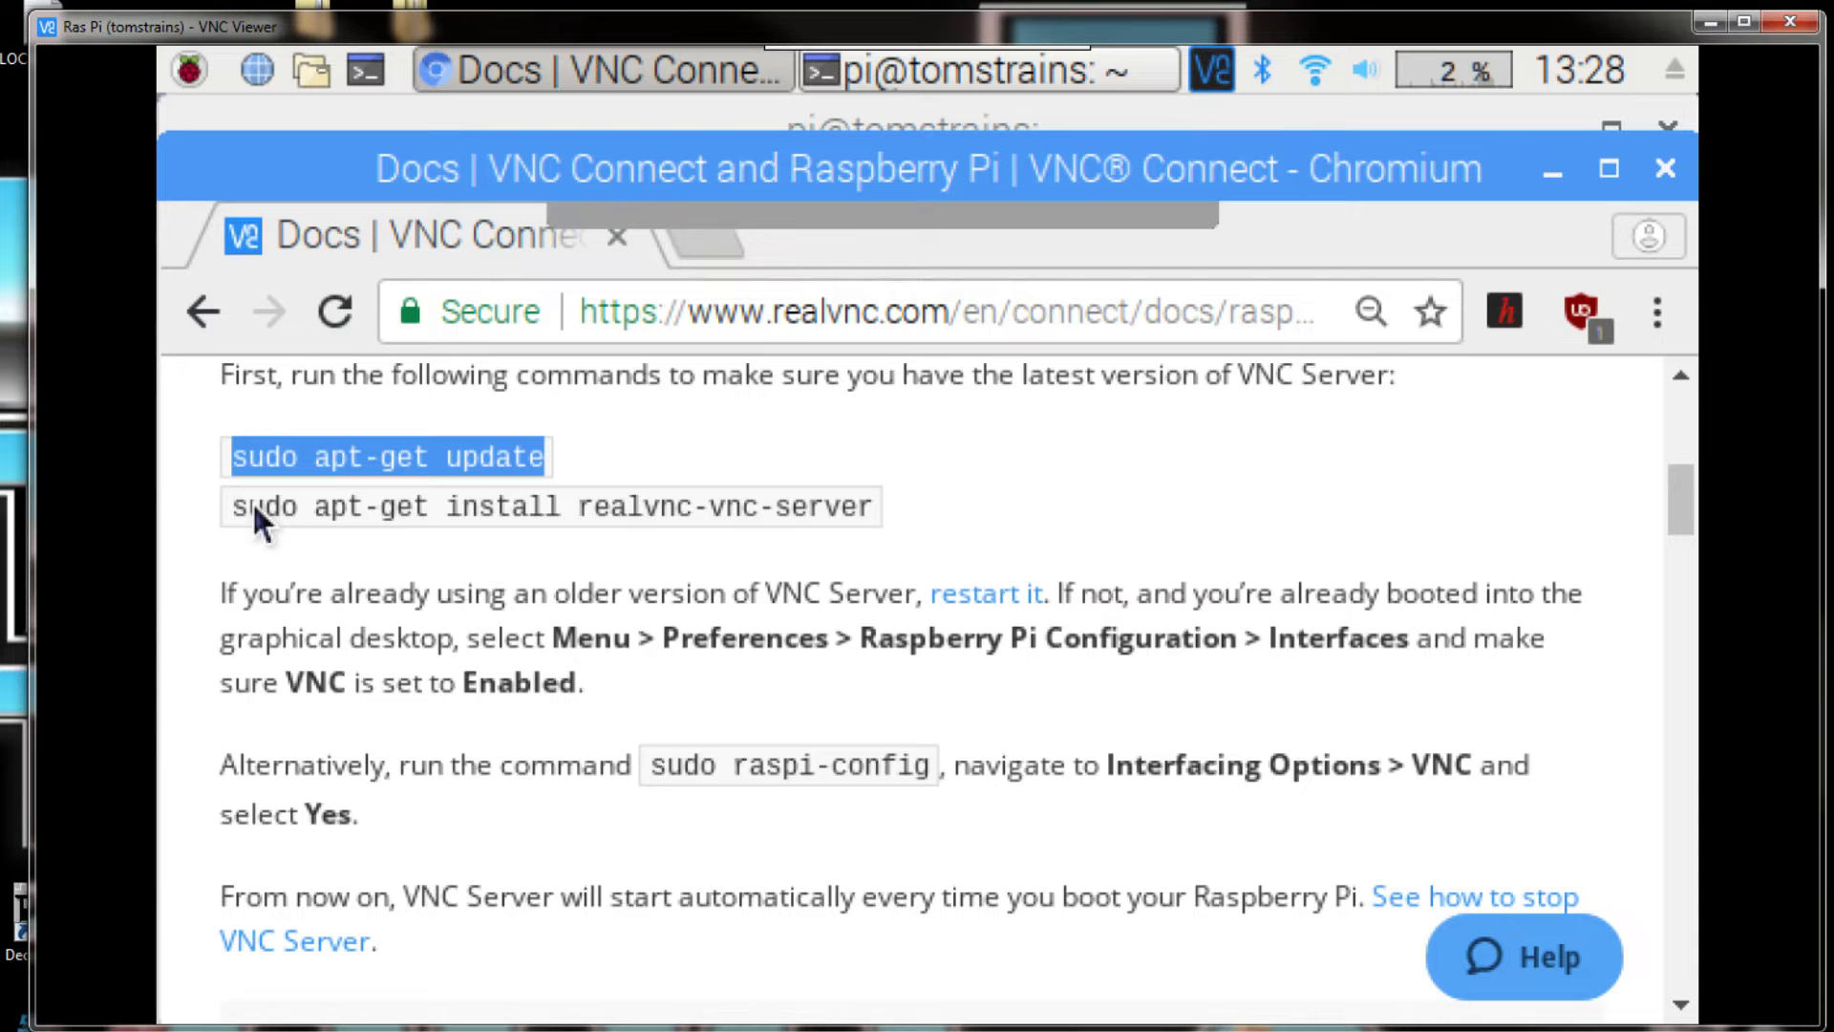
Step: Copy and run 'sudo apt-get install realvnc-vnc-server' in LXTerminal, which reports 6.3.2.39069 already newest, then close the terminal
left_click_drag(254, 509, 838, 516)
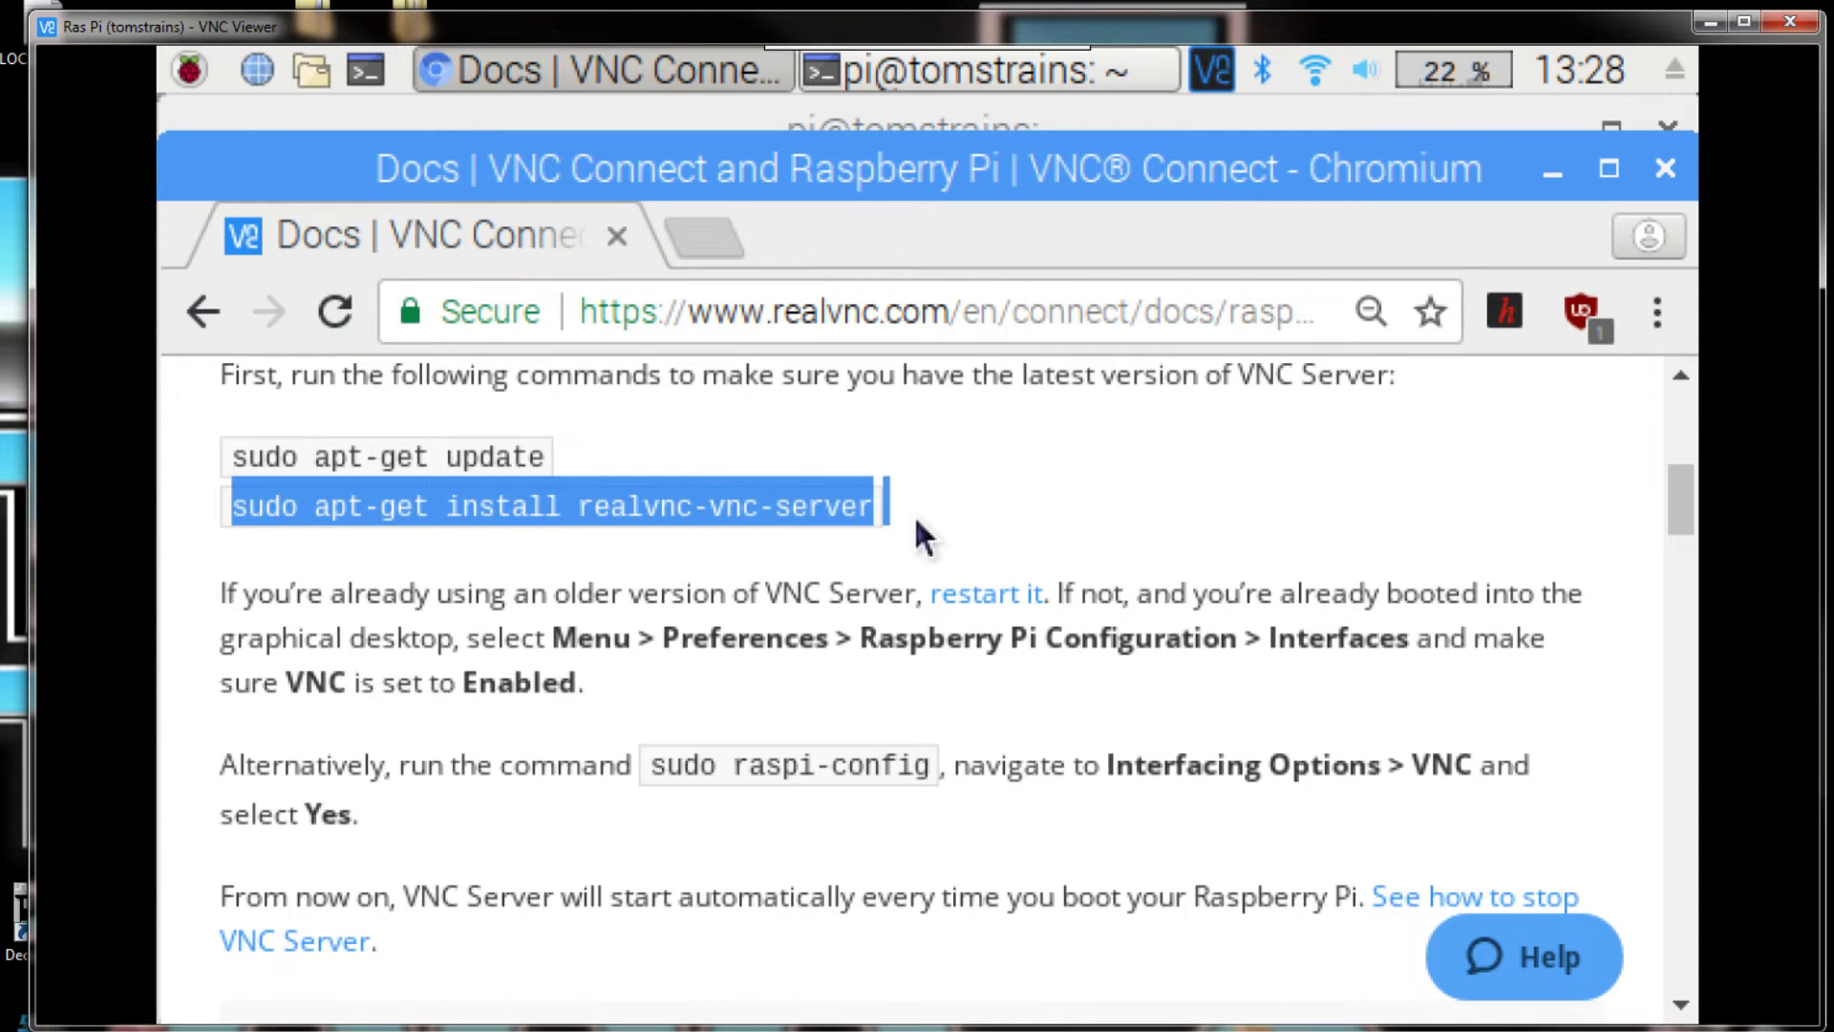
right_click(754, 504)
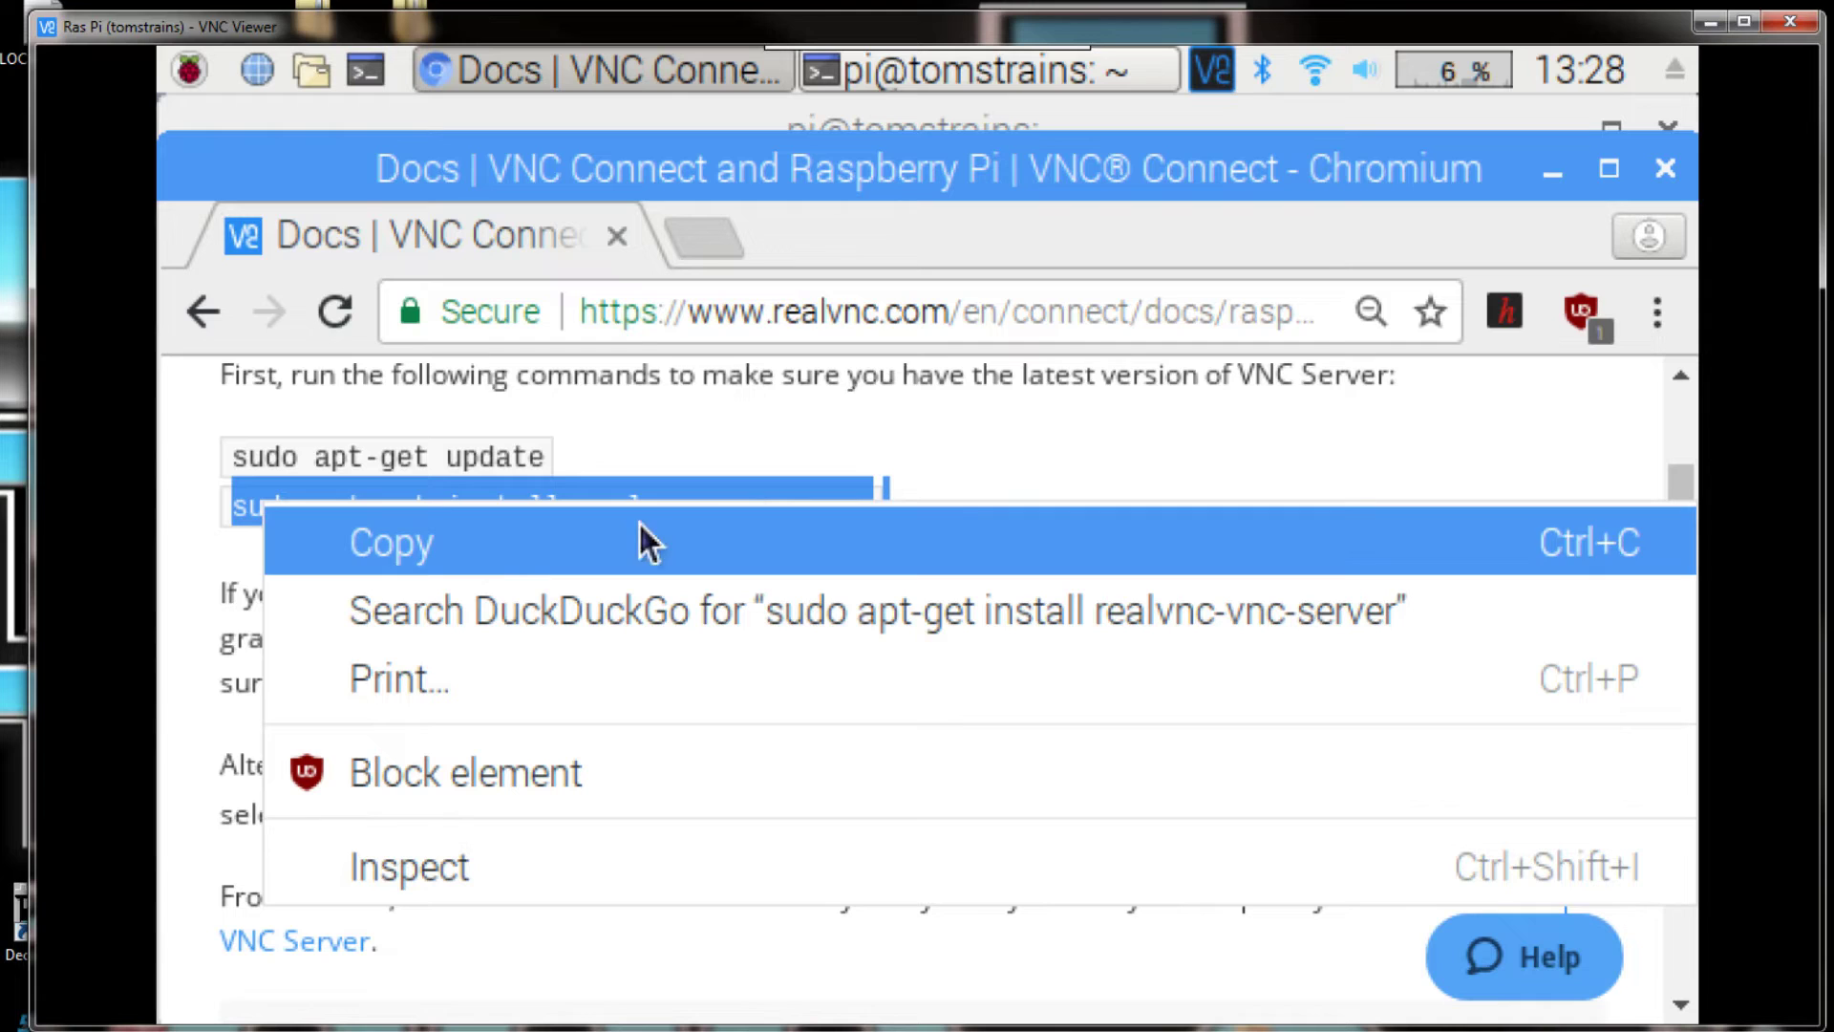
left_click(484, 550)
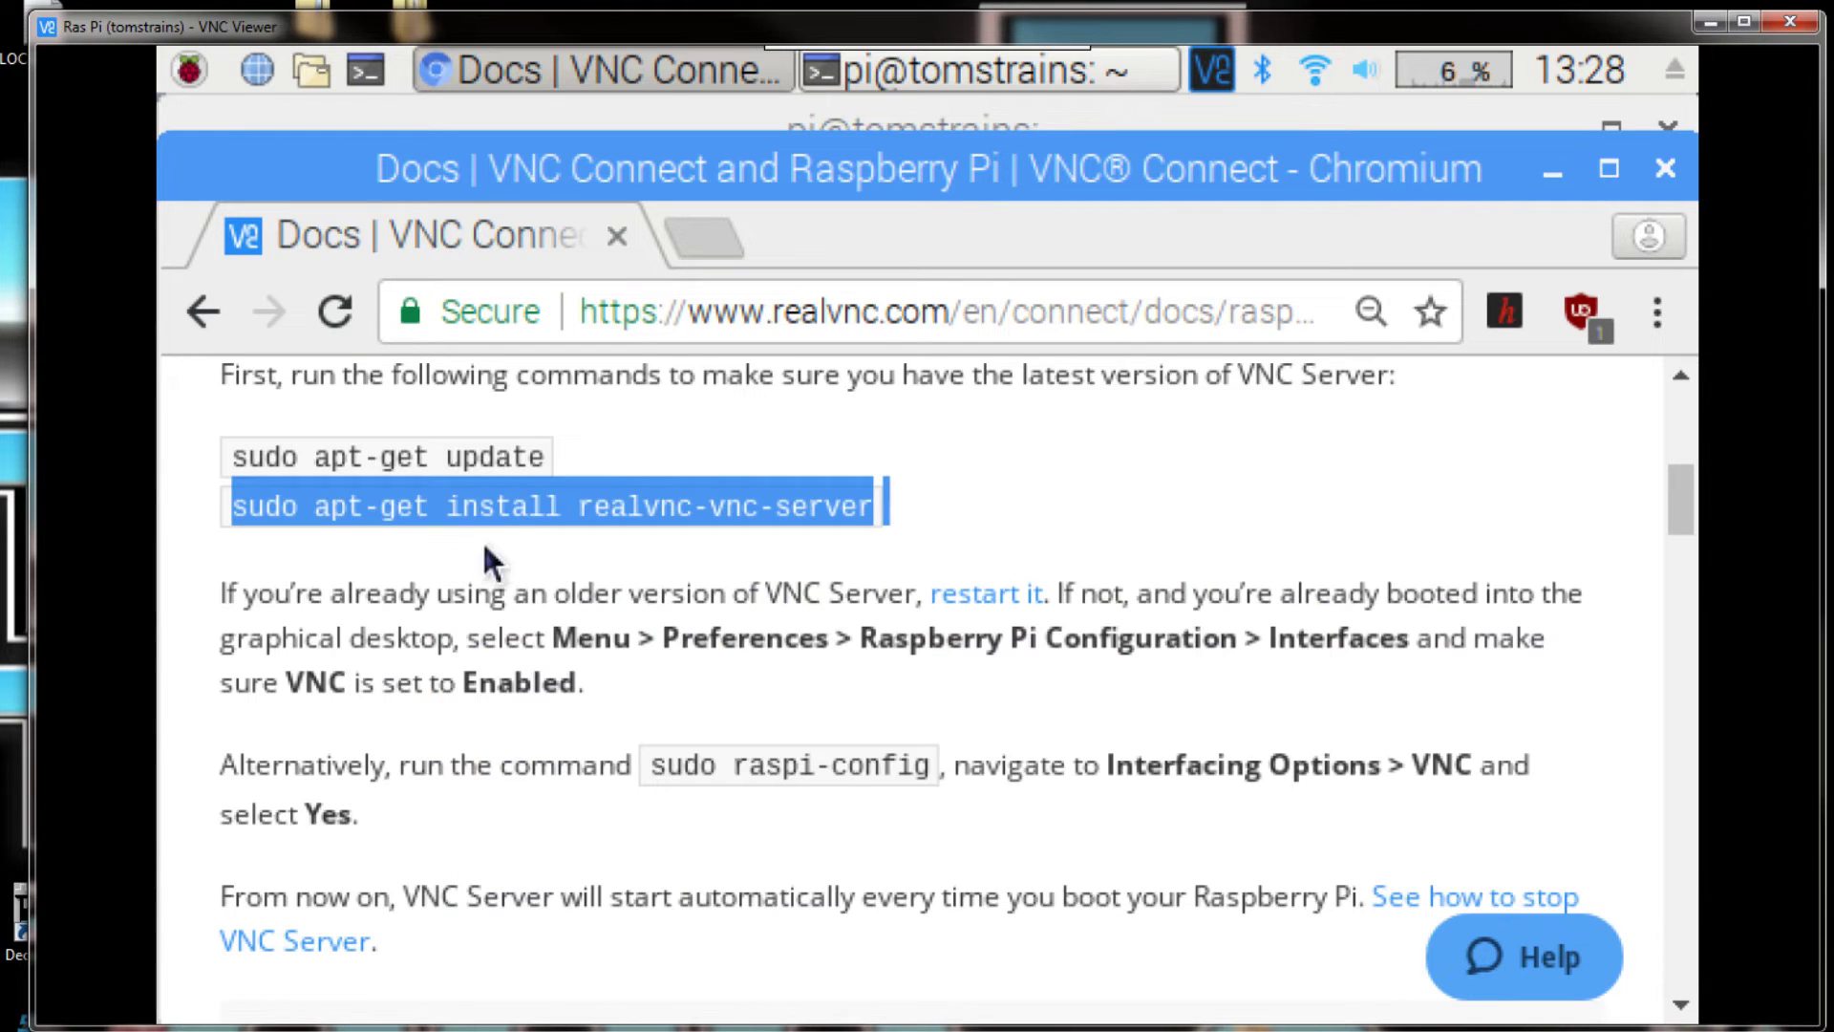
left_click(959, 80)
right_click(519, 499)
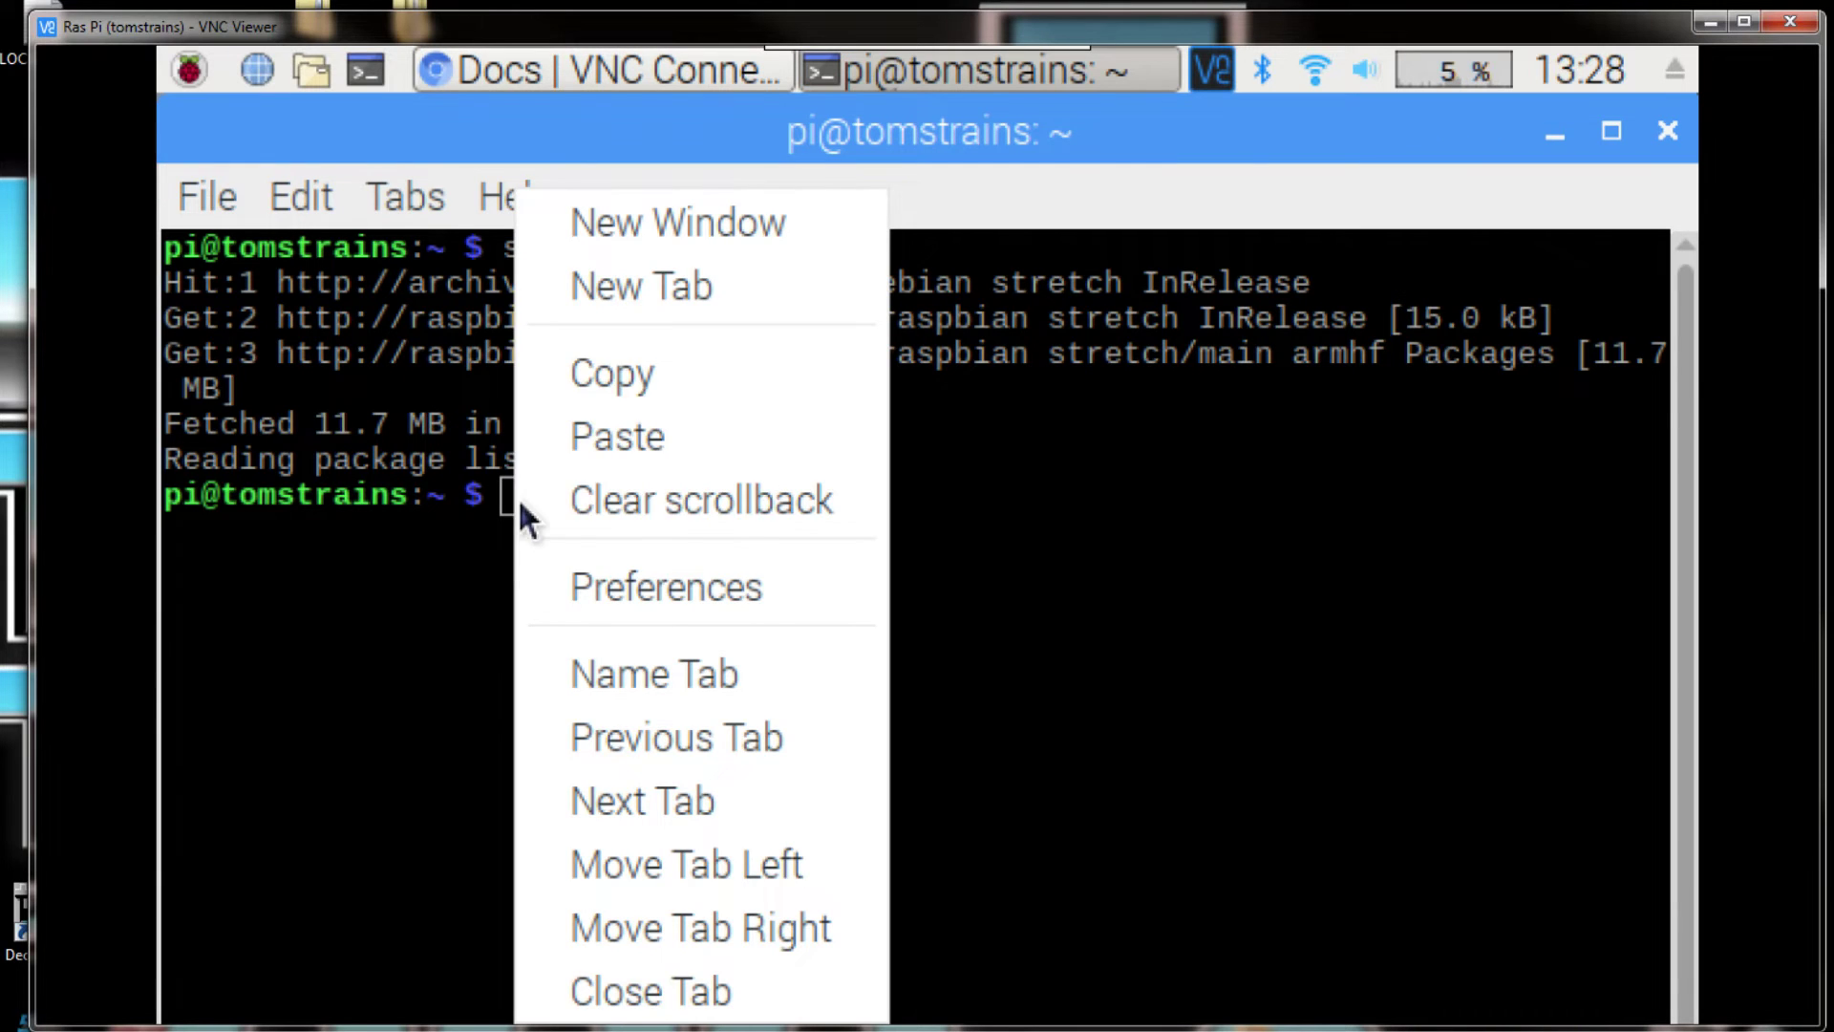
left_click(617, 437)
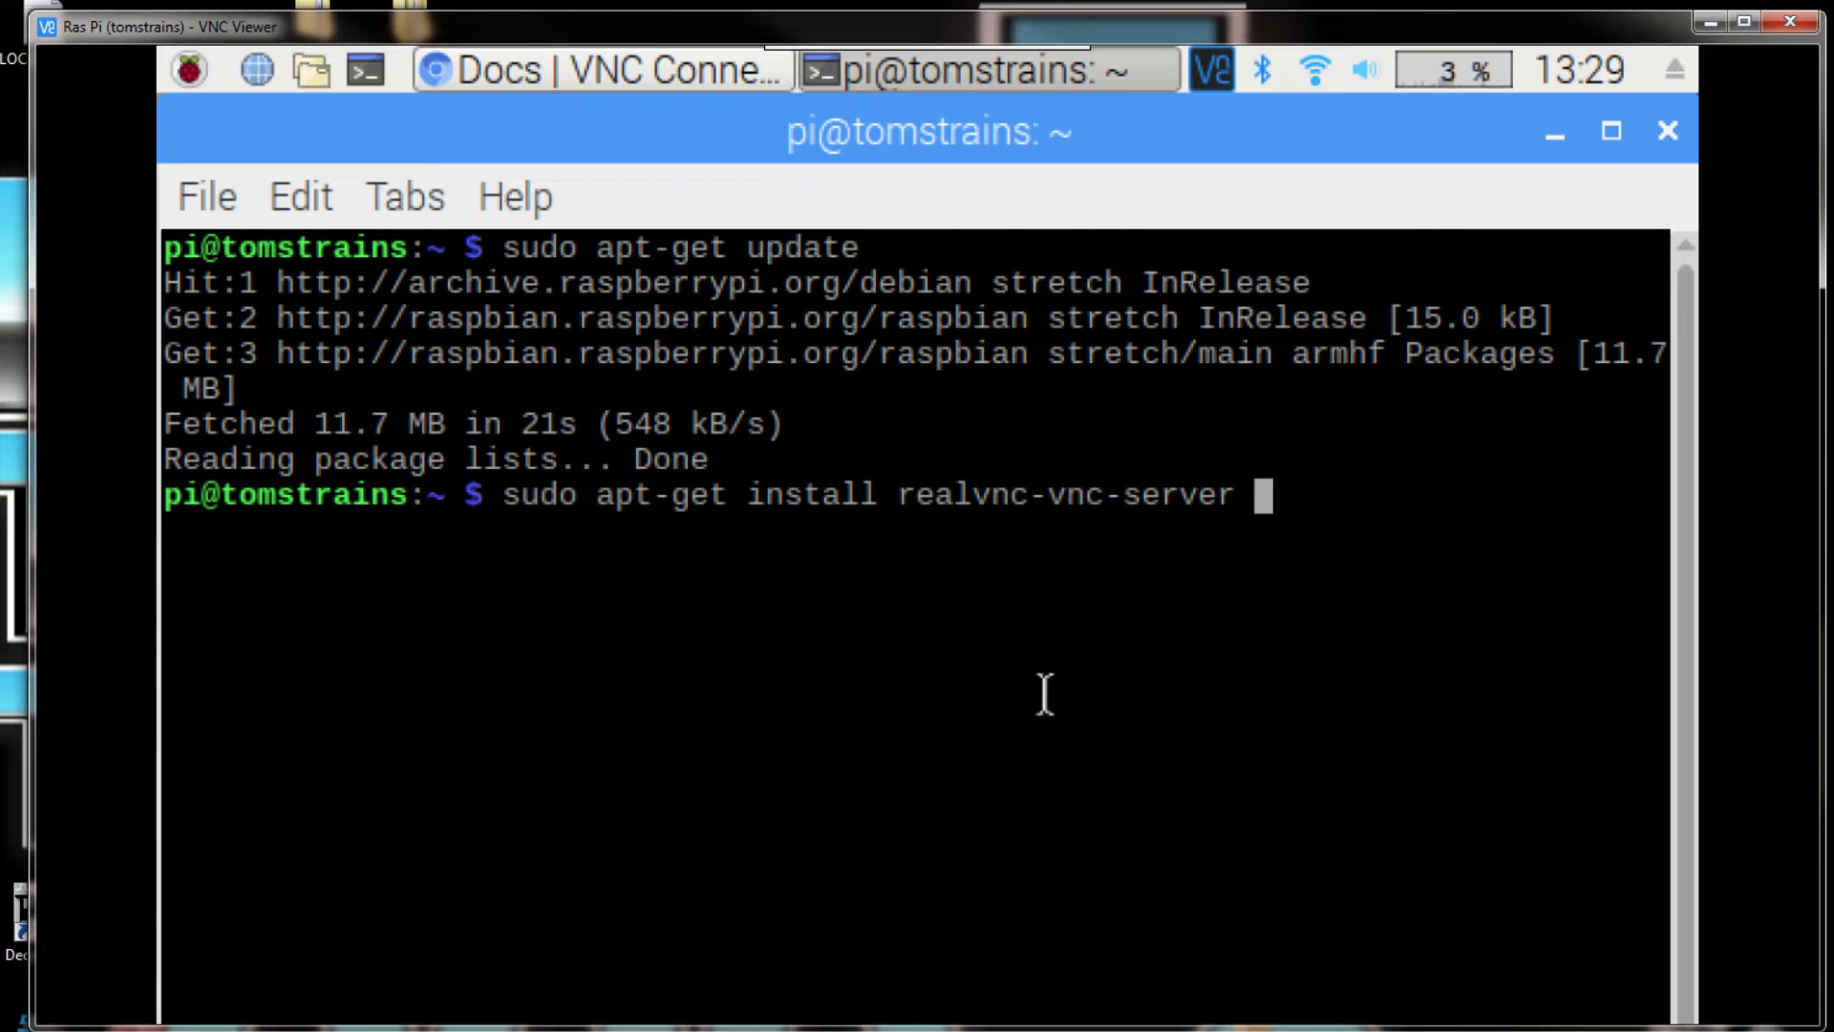
key("Return")
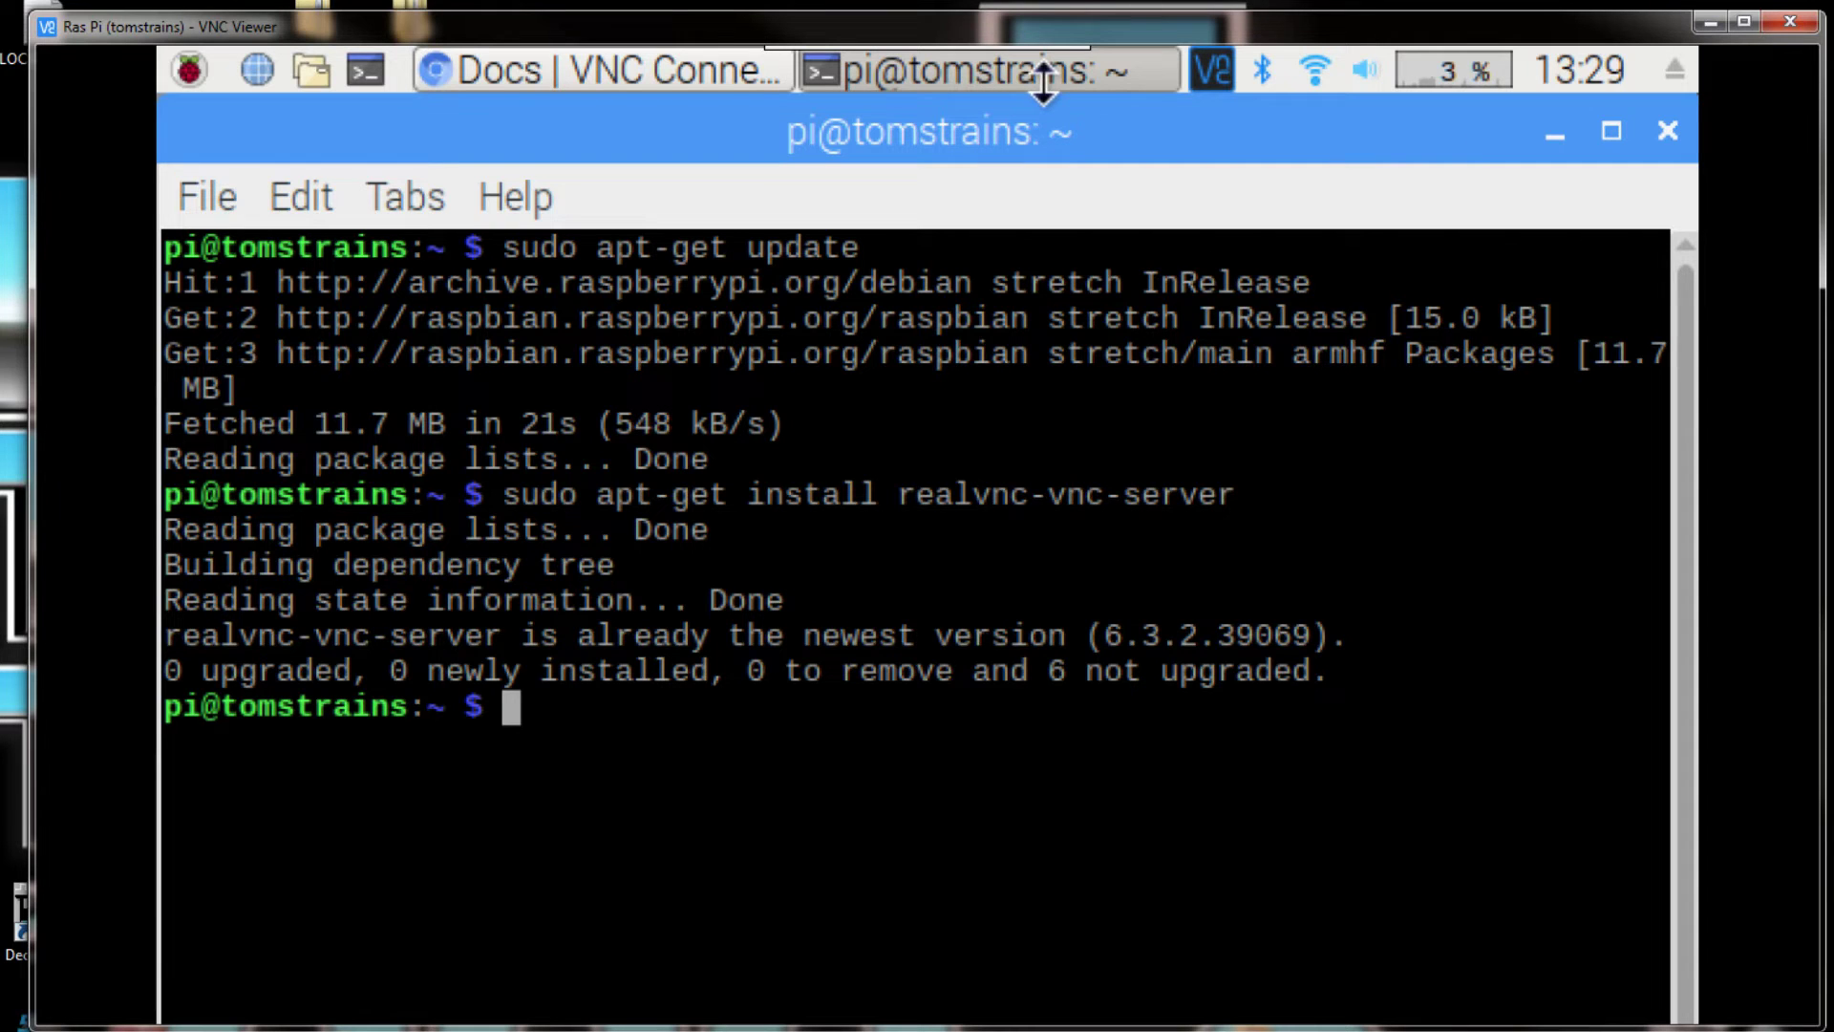
left_click(1670, 134)
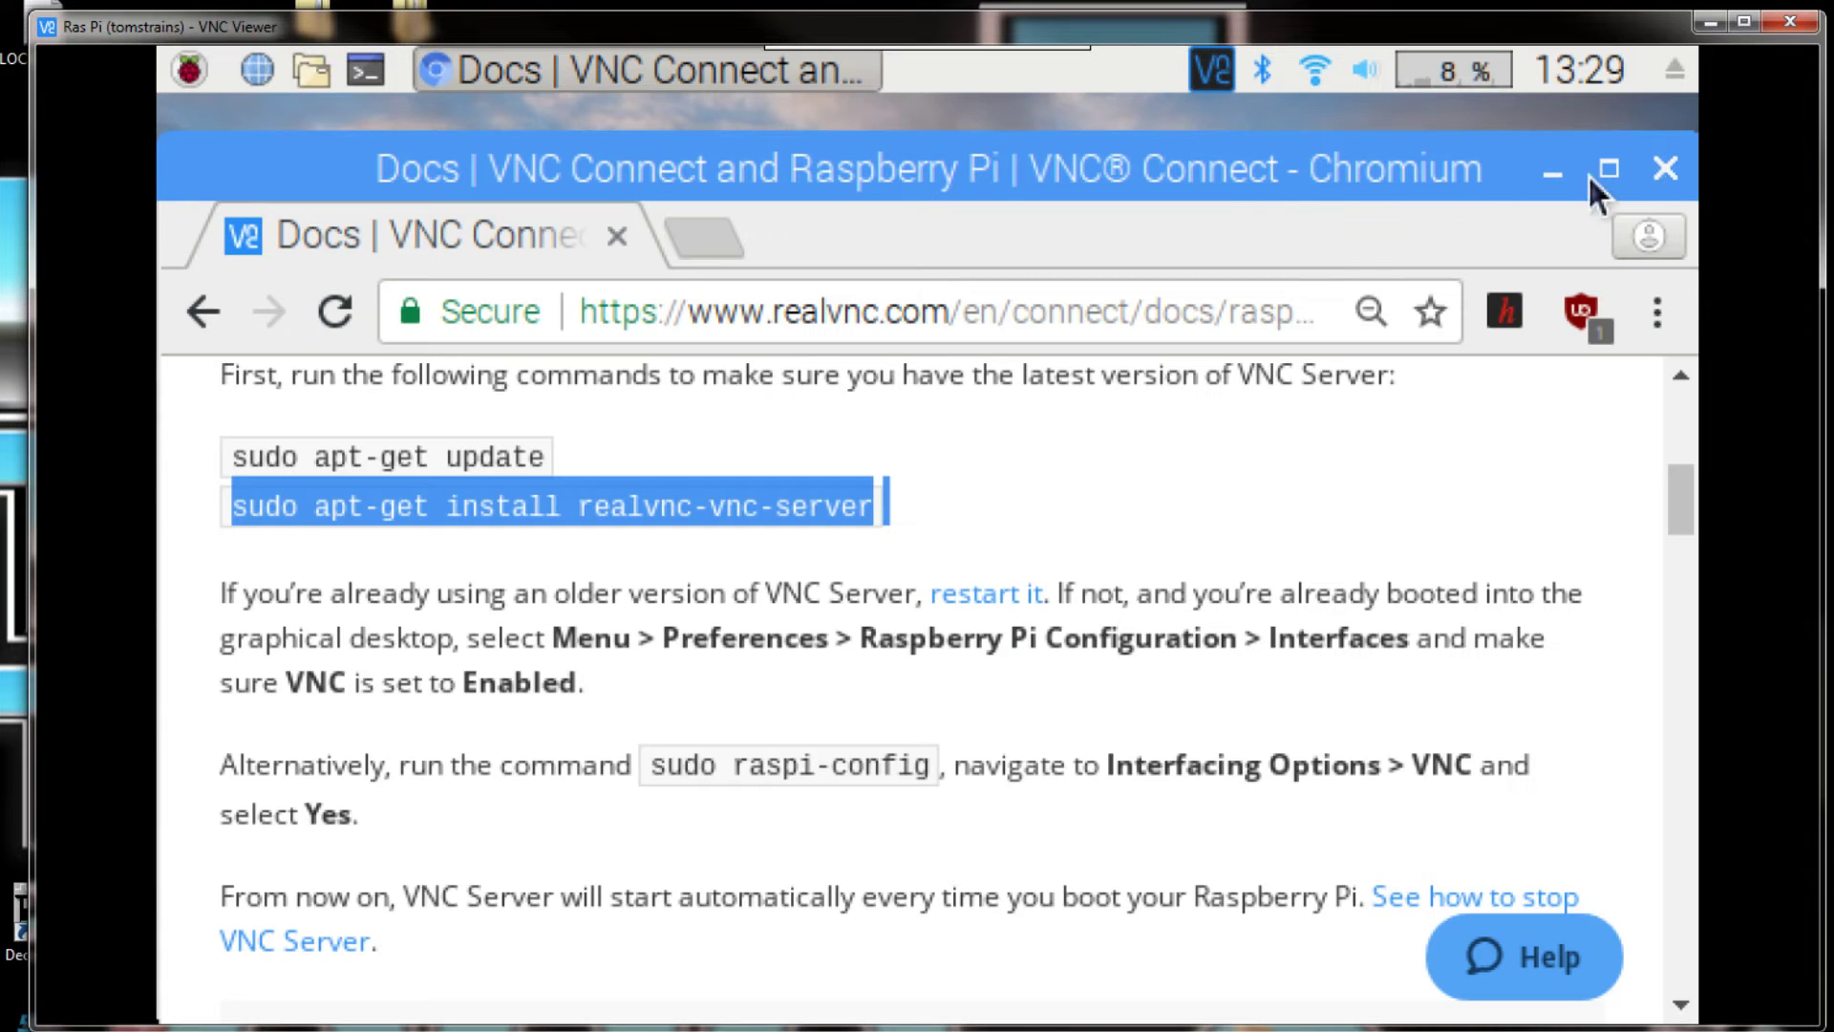
Step: Open the VNC Server status window from the tray and scroll through the RealVNC setup docs
left_click(1209, 83)
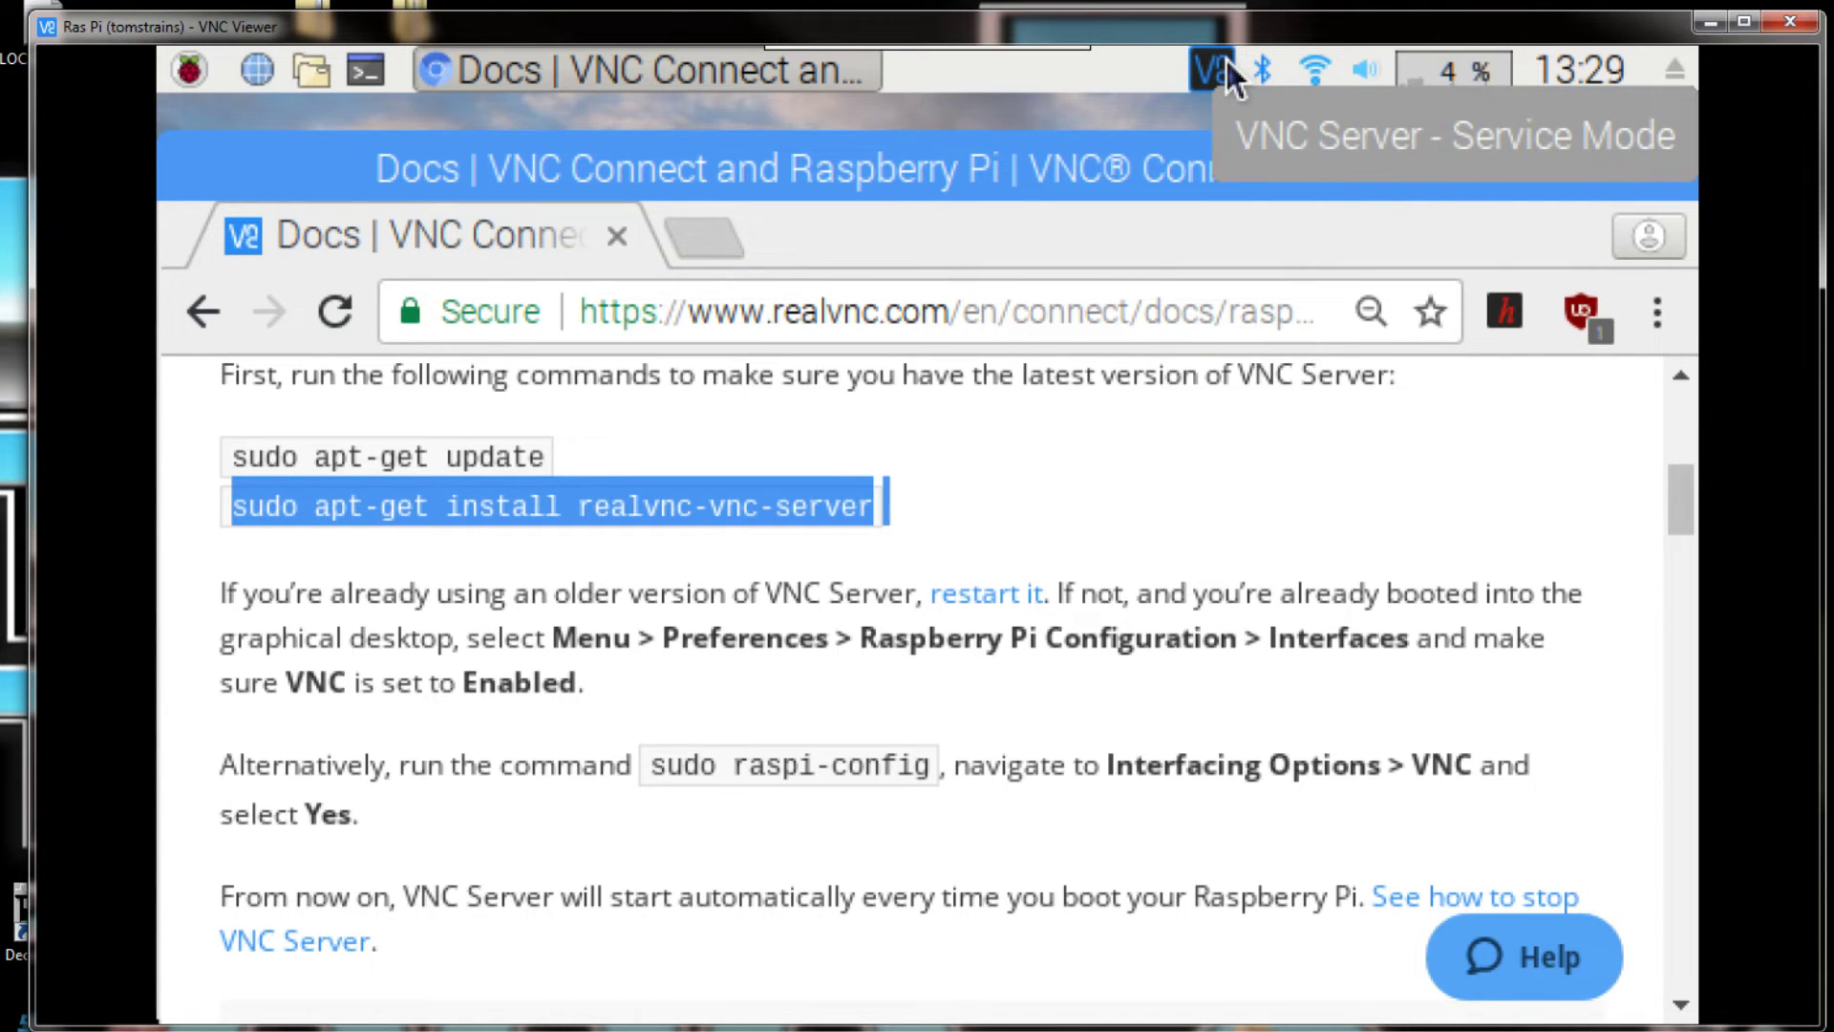
scroll(946, 588, "down", 5)
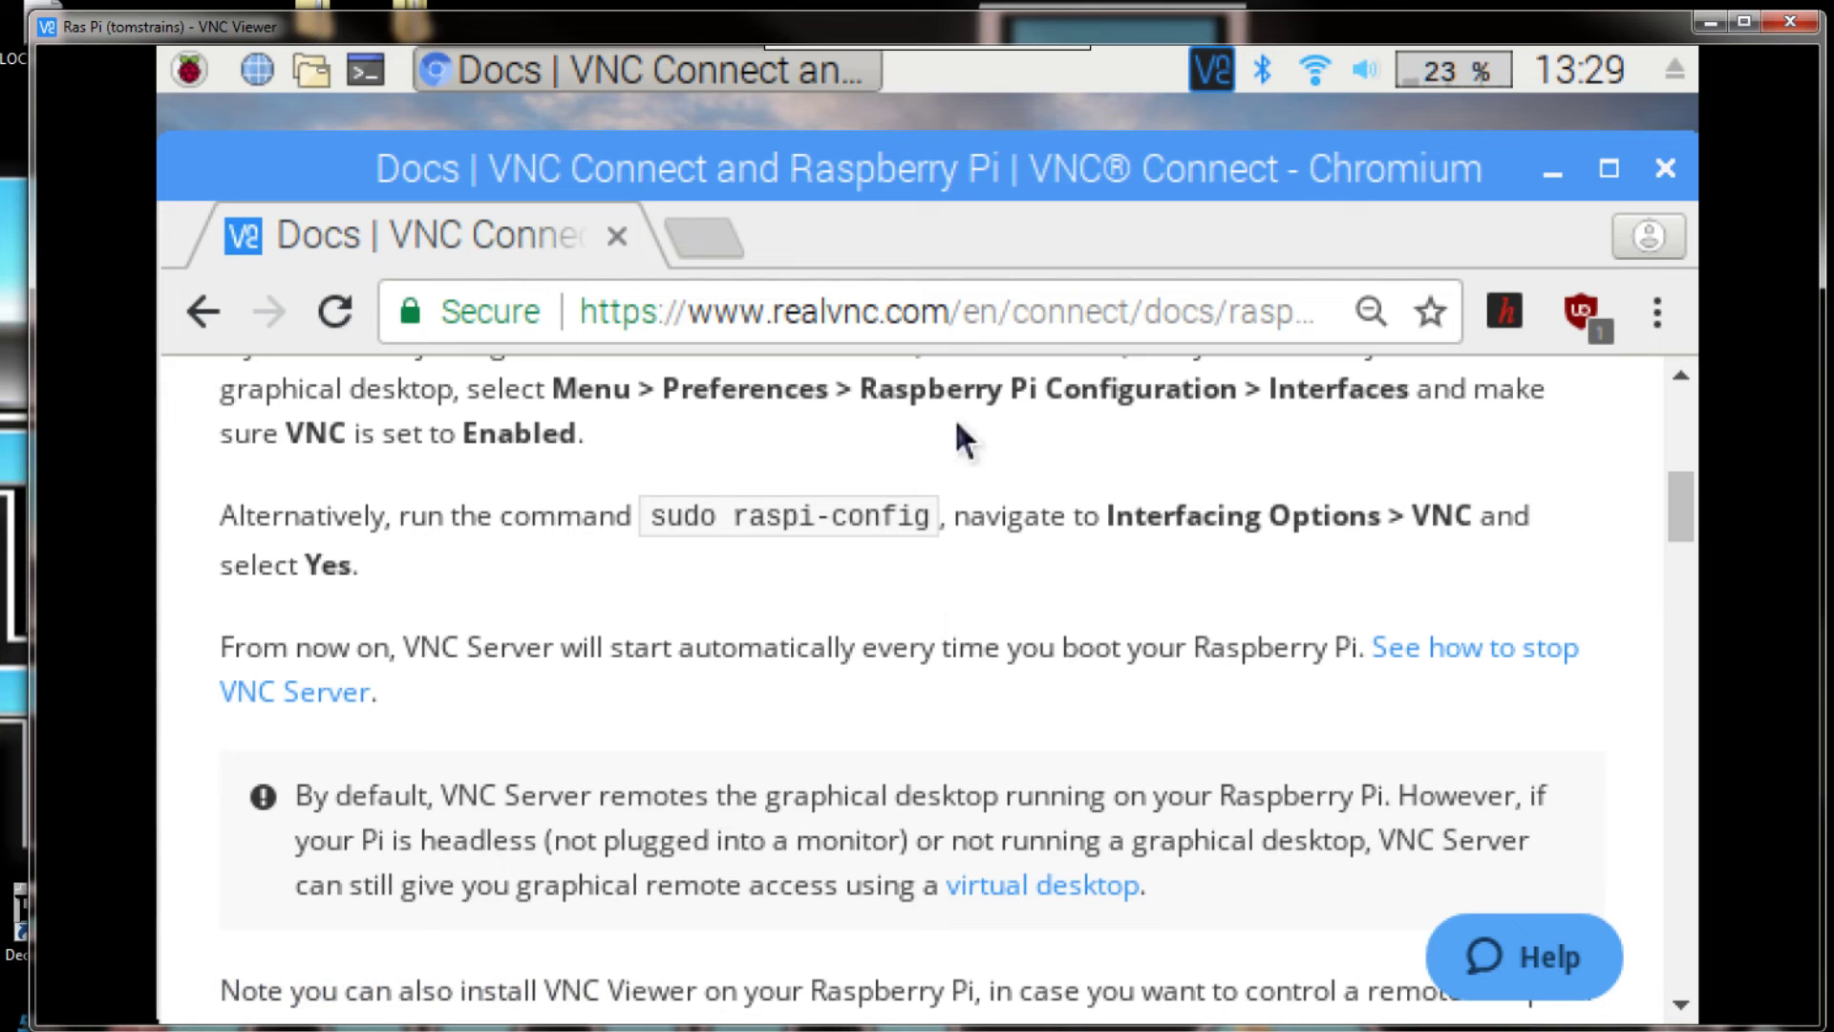
scroll(924, 584, "down", 2)
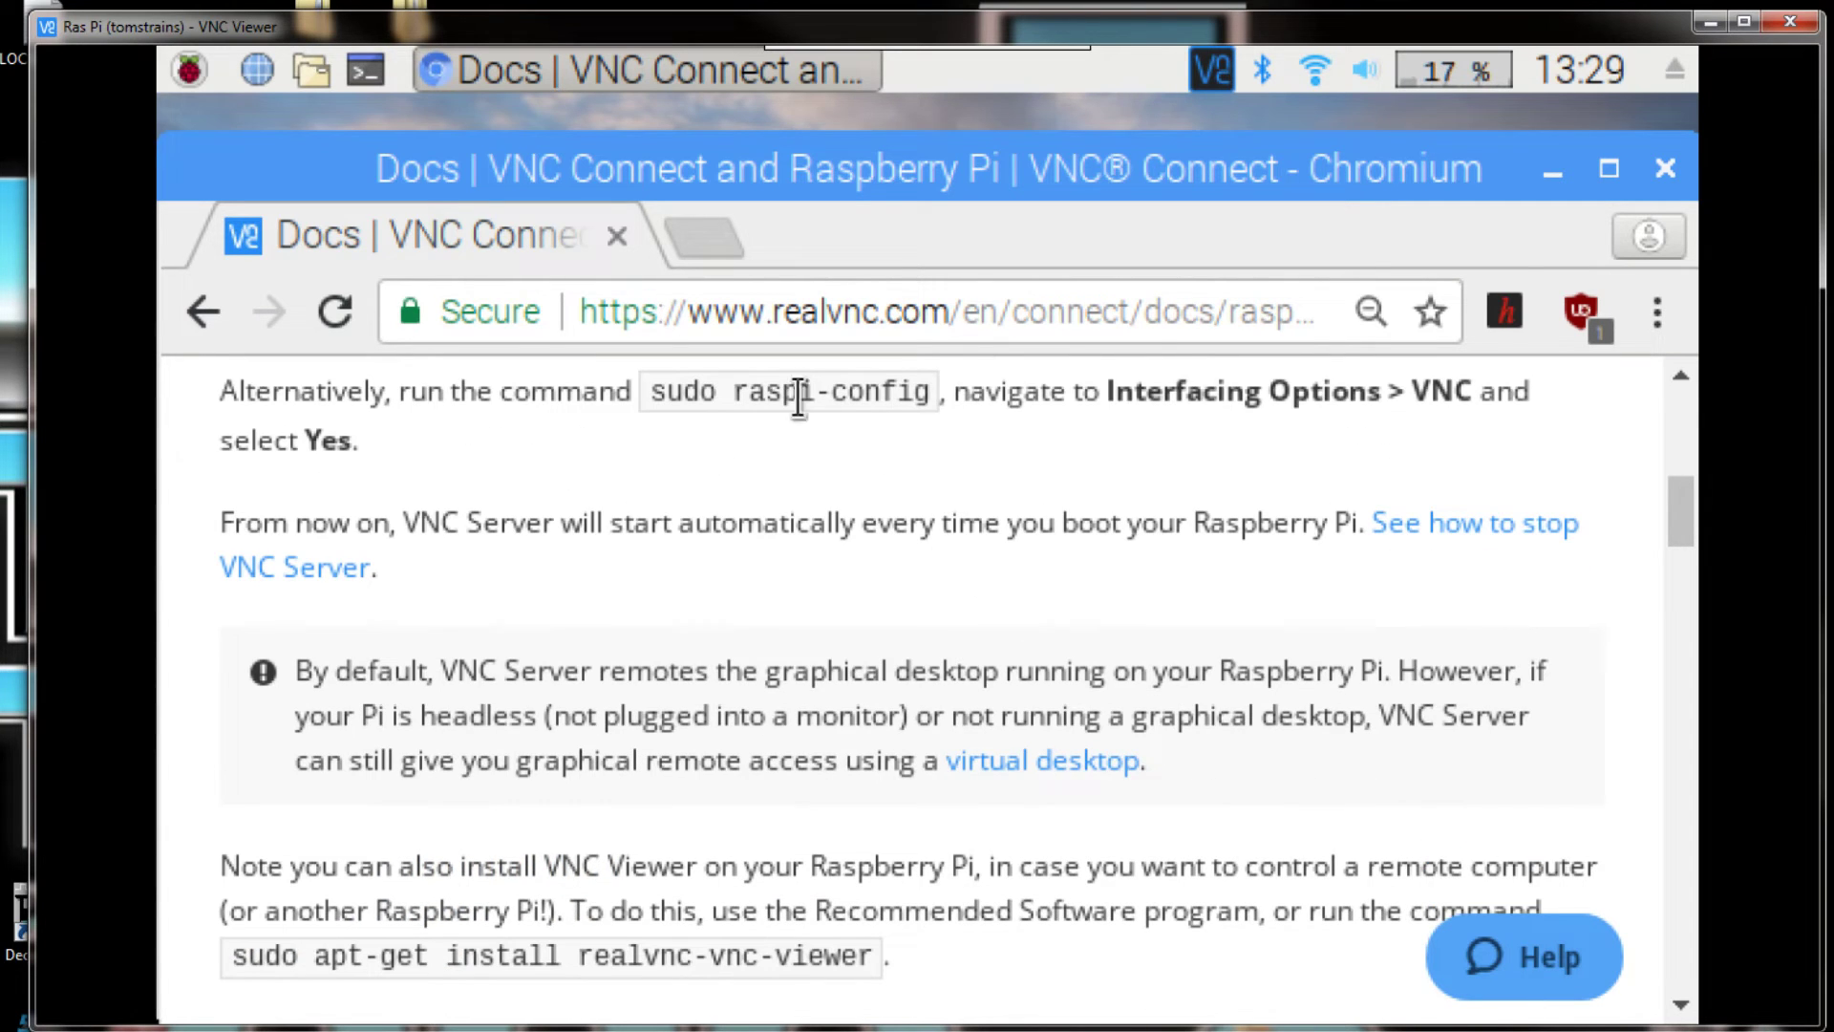
scroll(1099, 468, "down", 6)
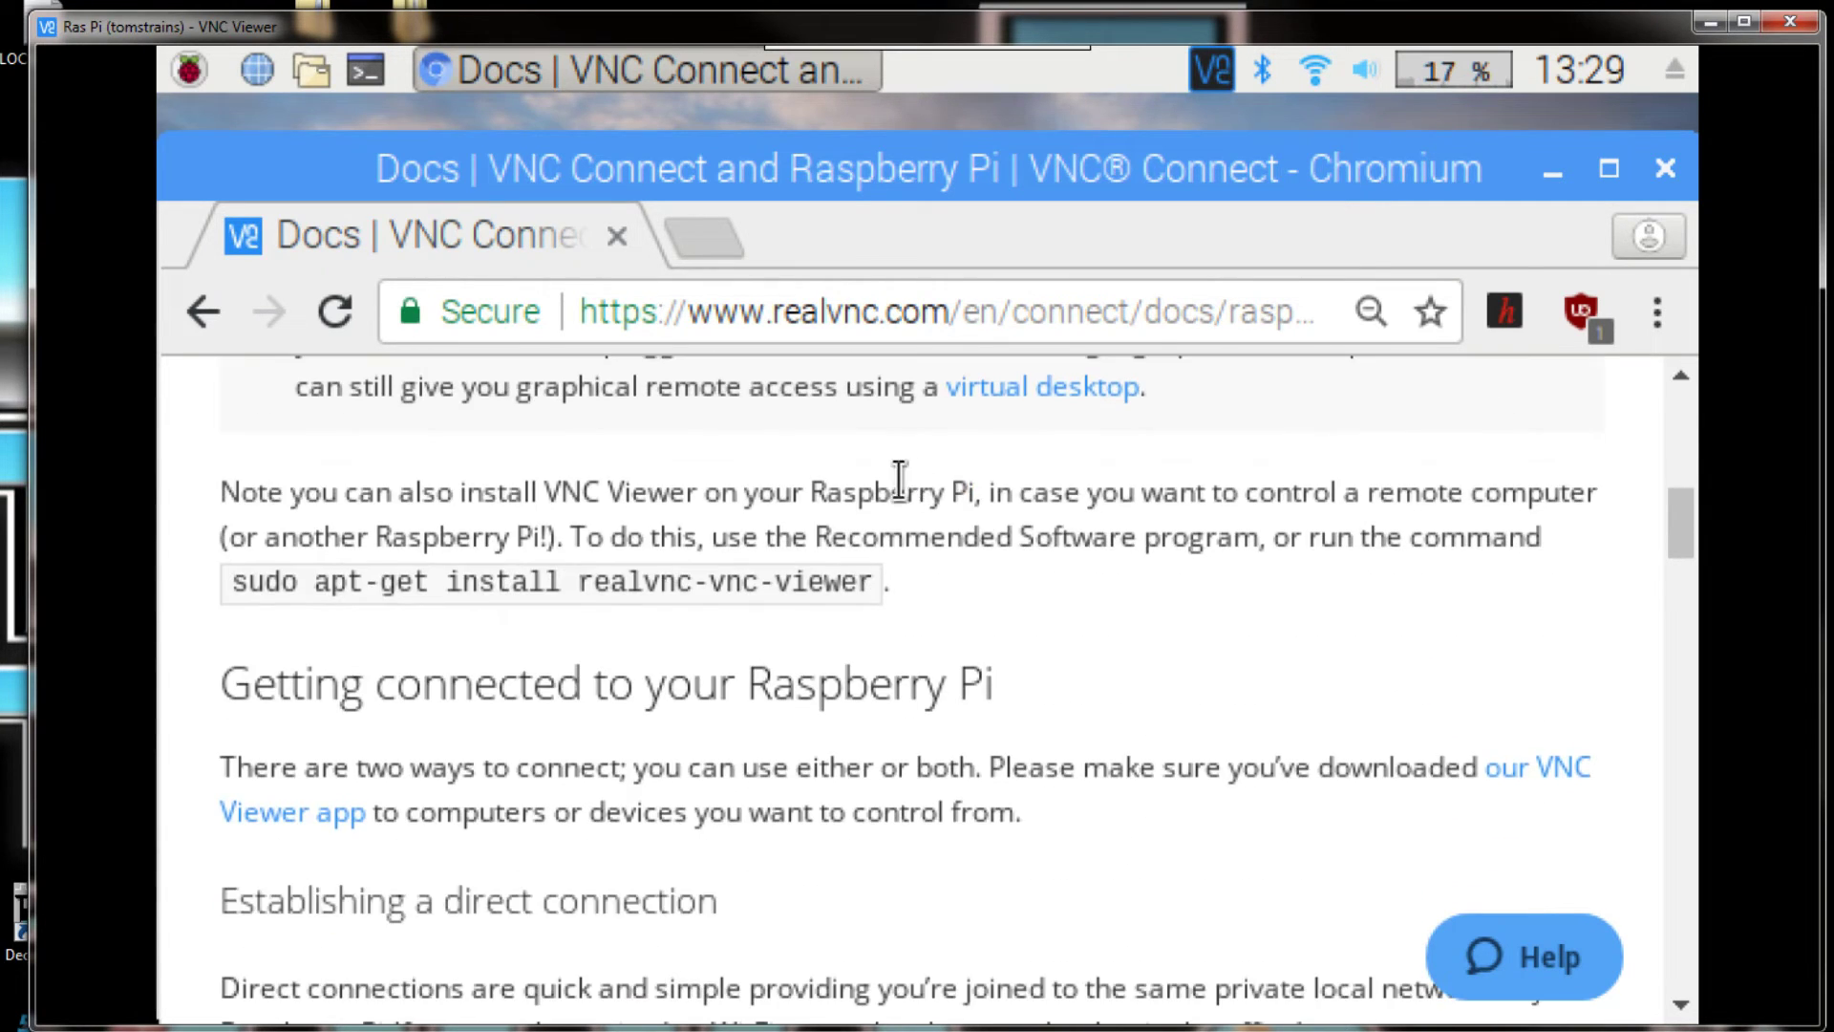
scroll(926, 526, "down", 8)
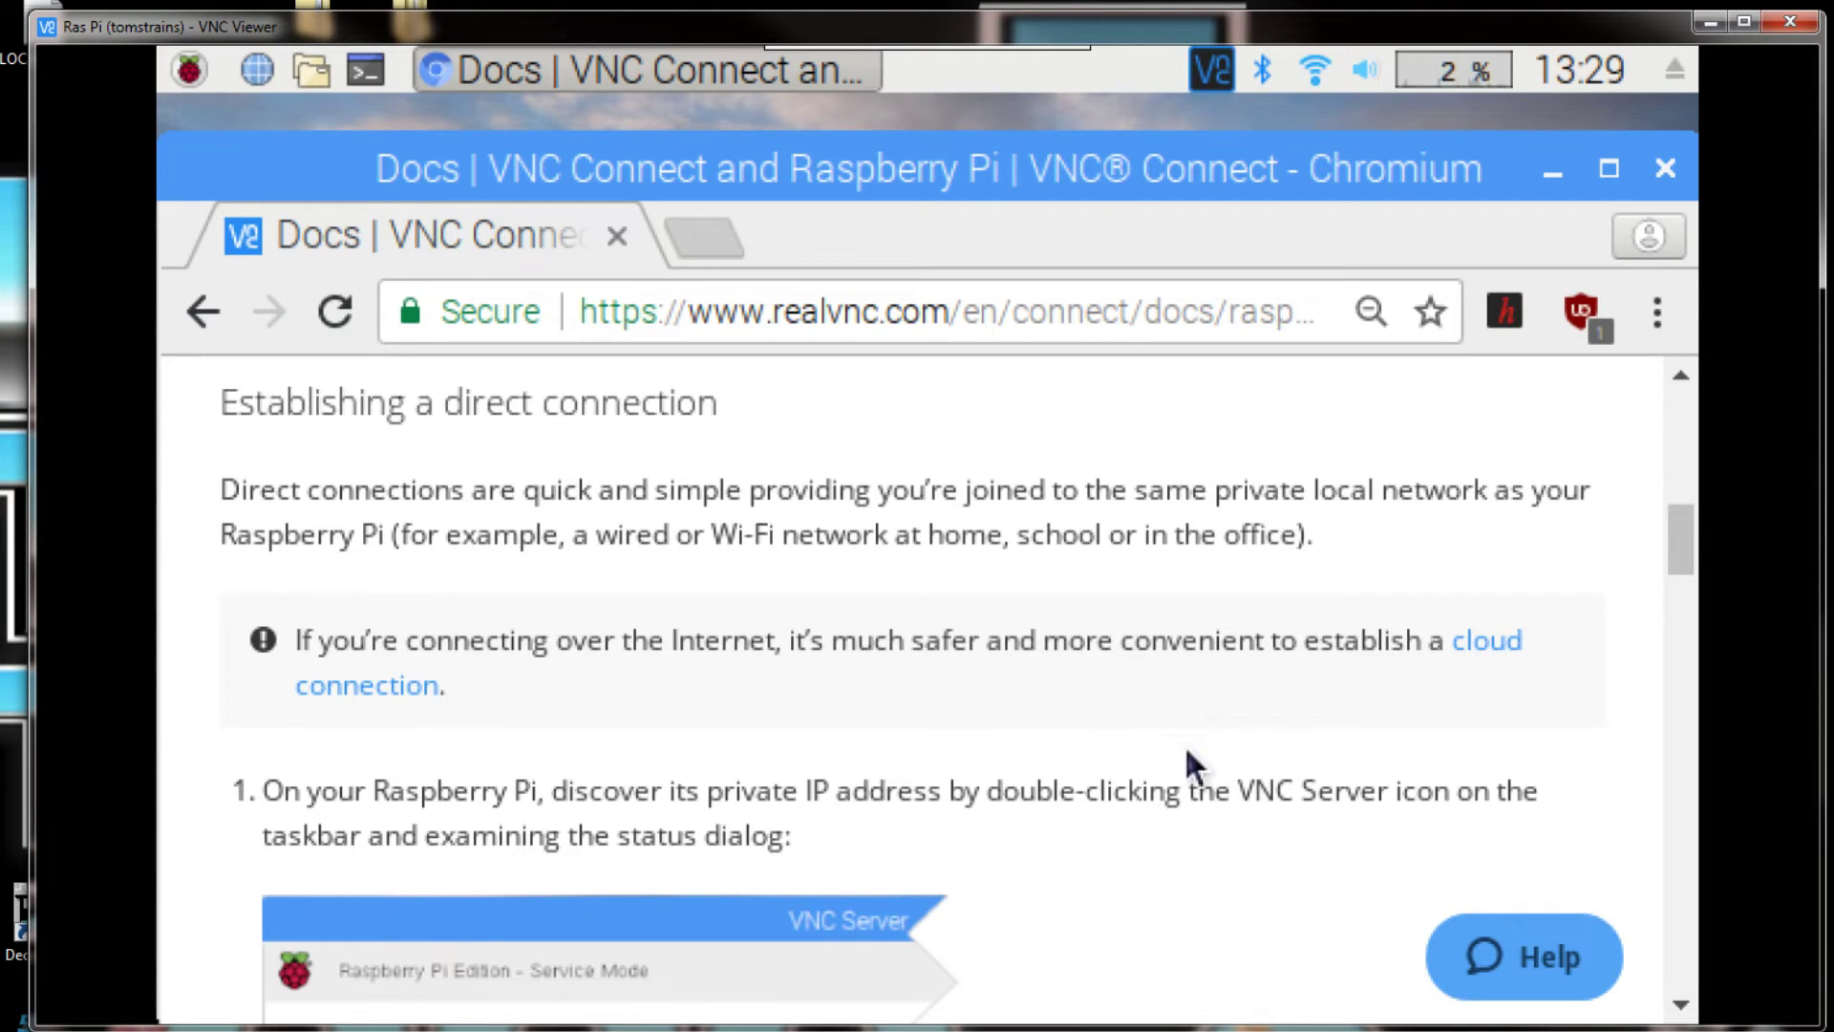
scroll(1096, 759, "up", 3)
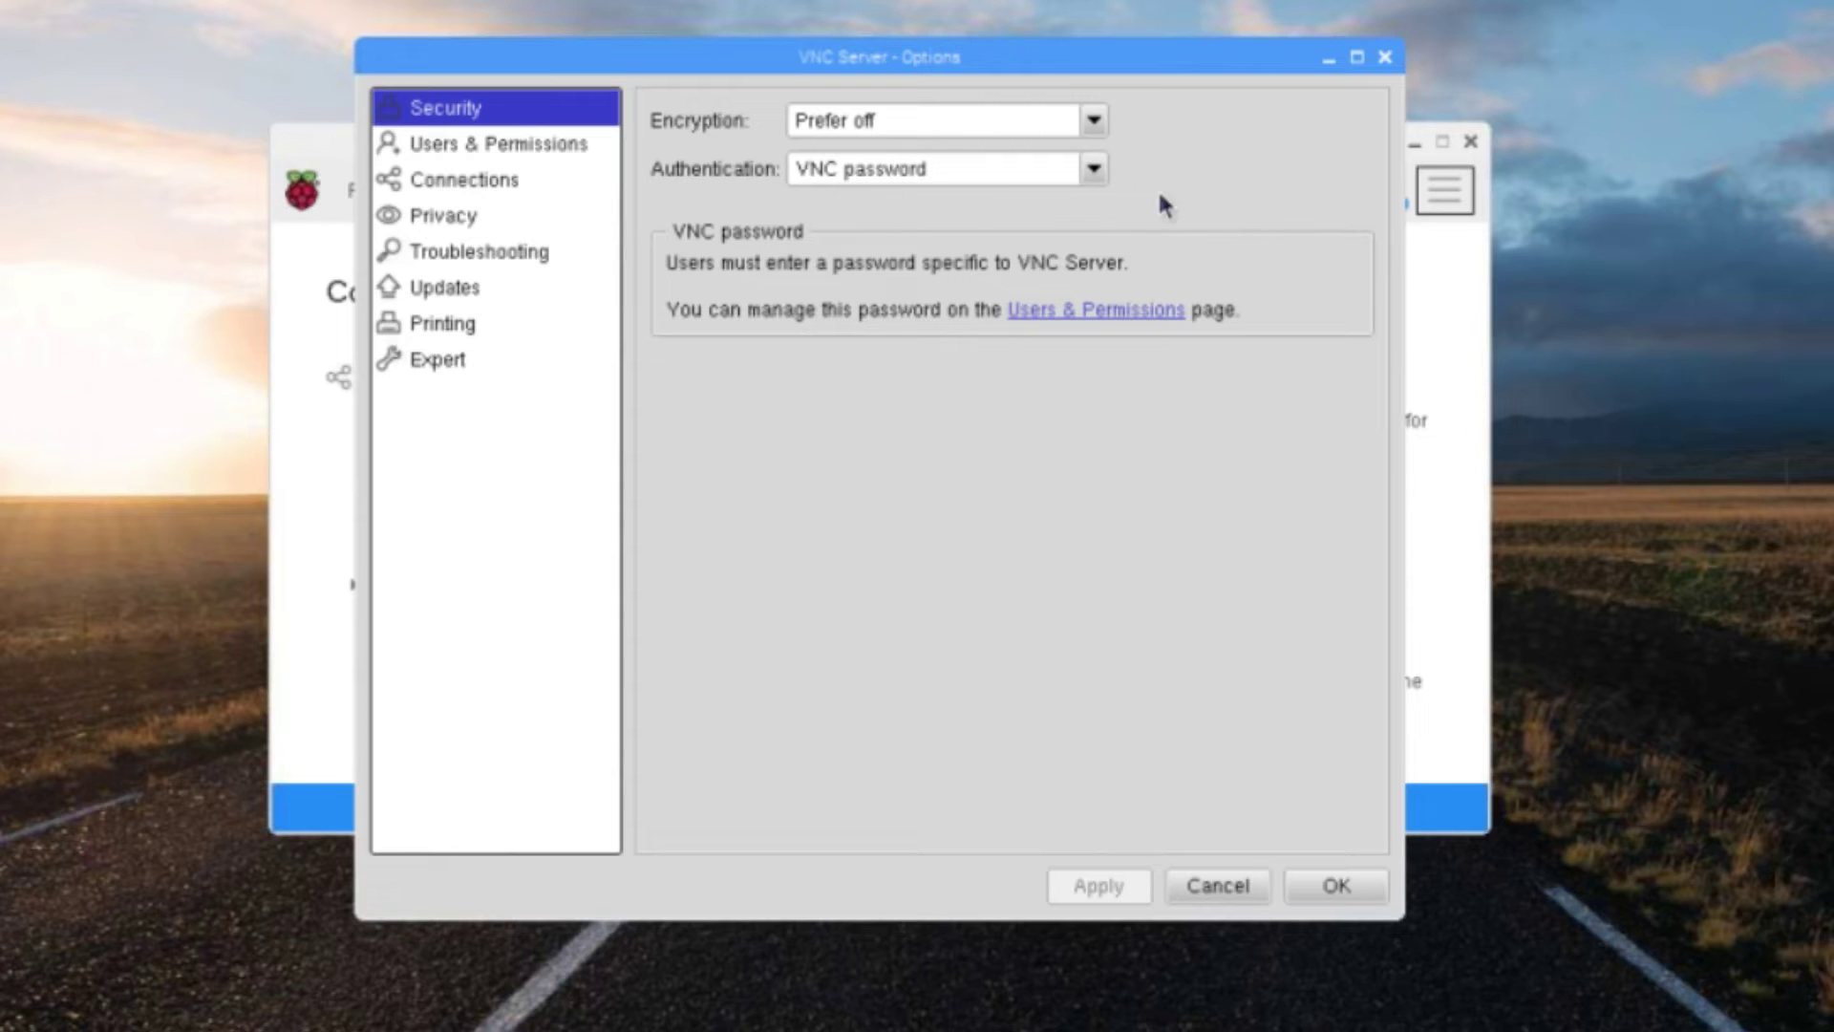
left_click(1100, 181)
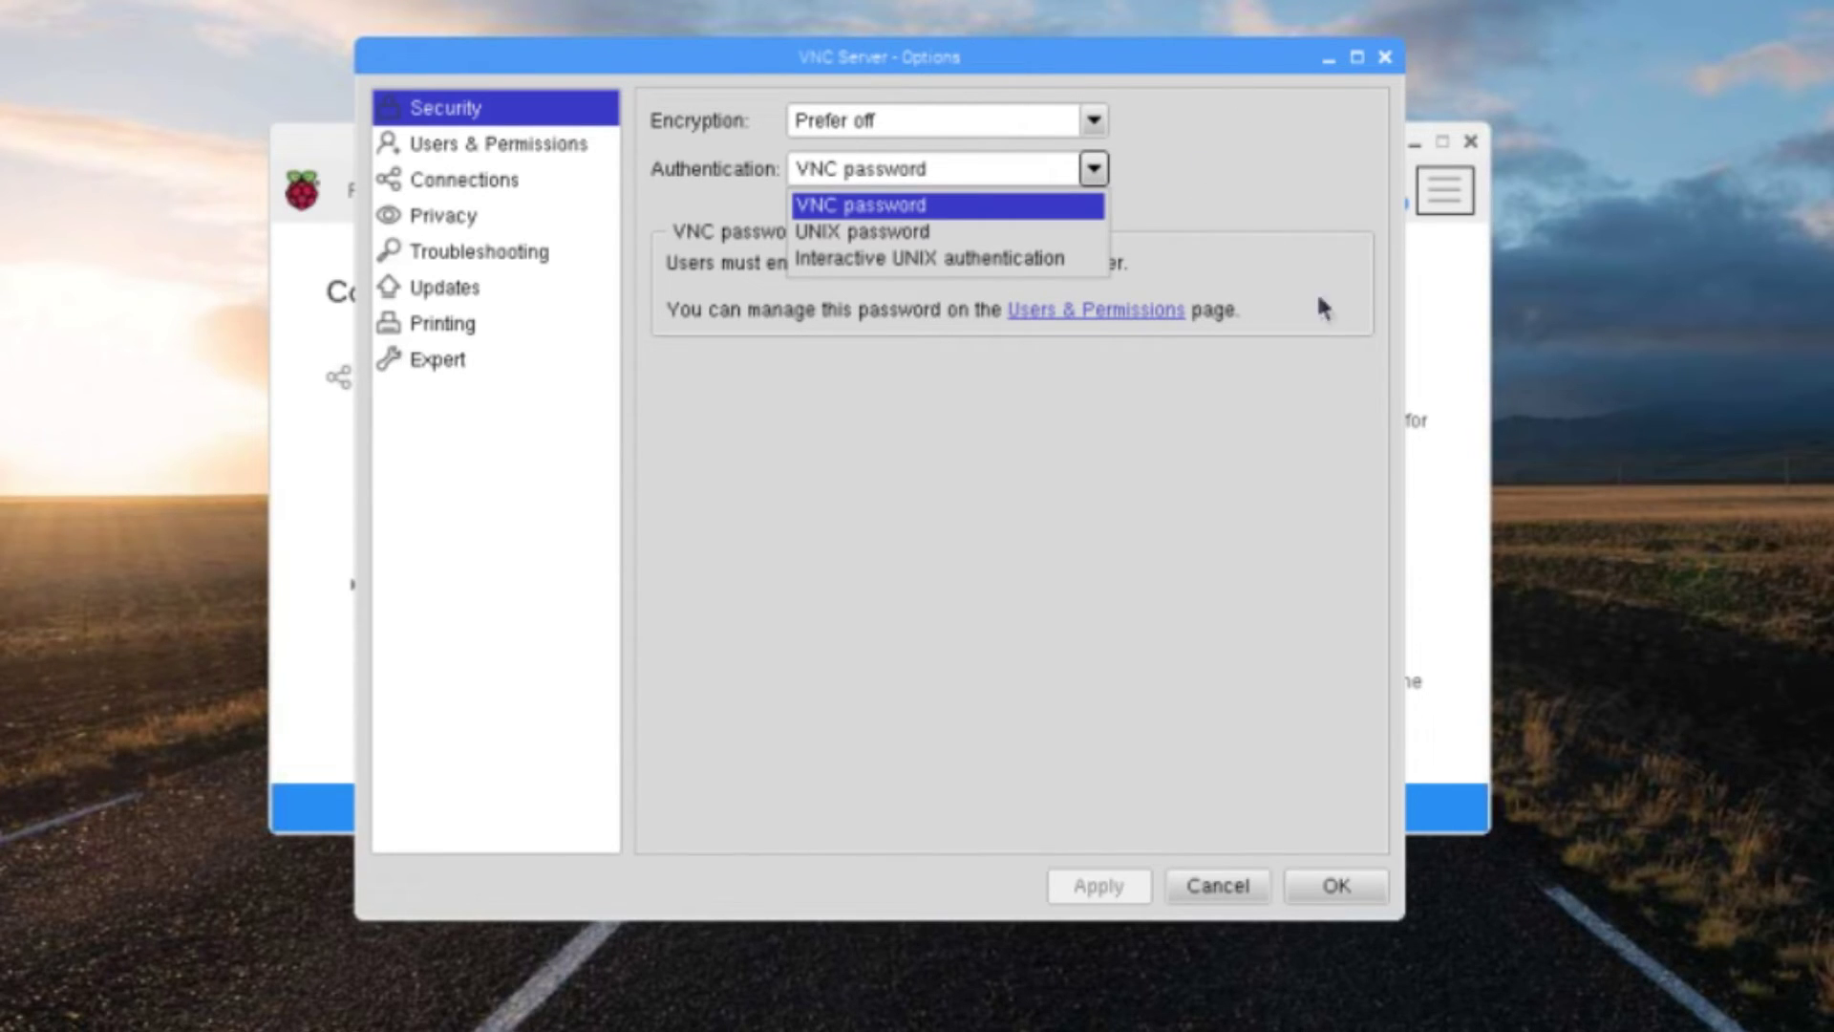
left_click(1166, 170)
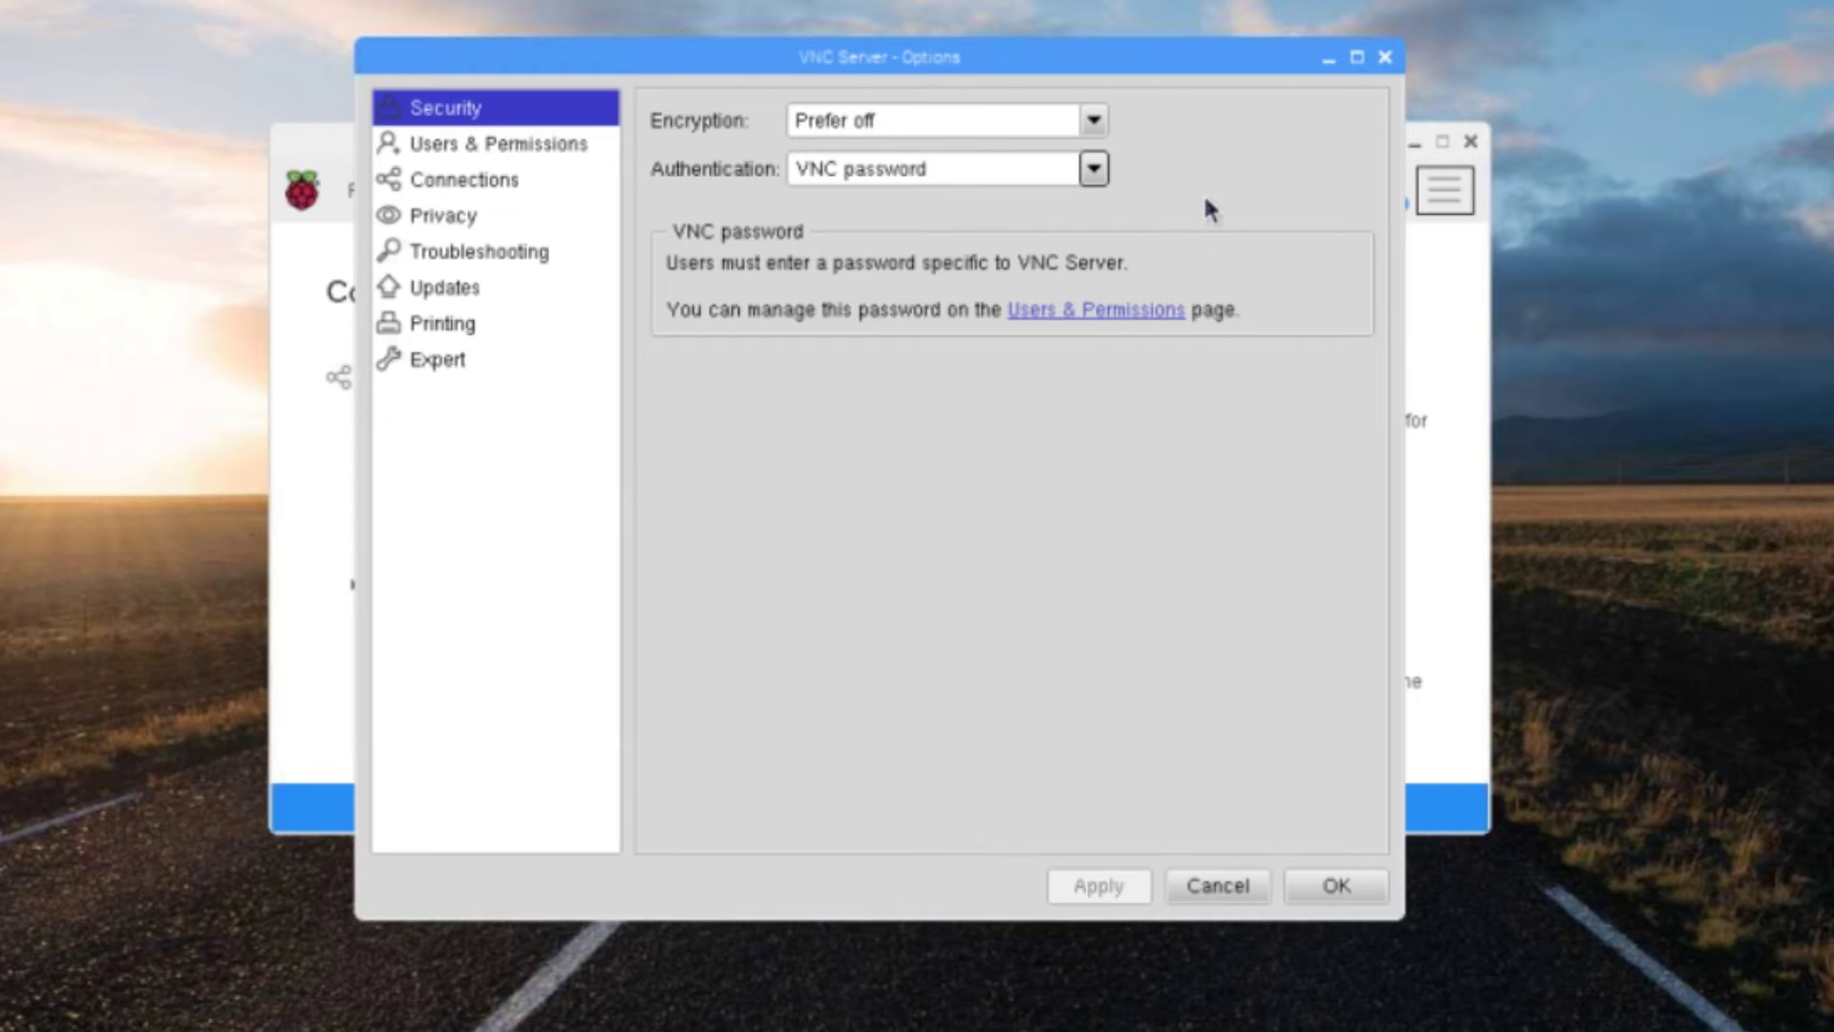
left_click(516, 146)
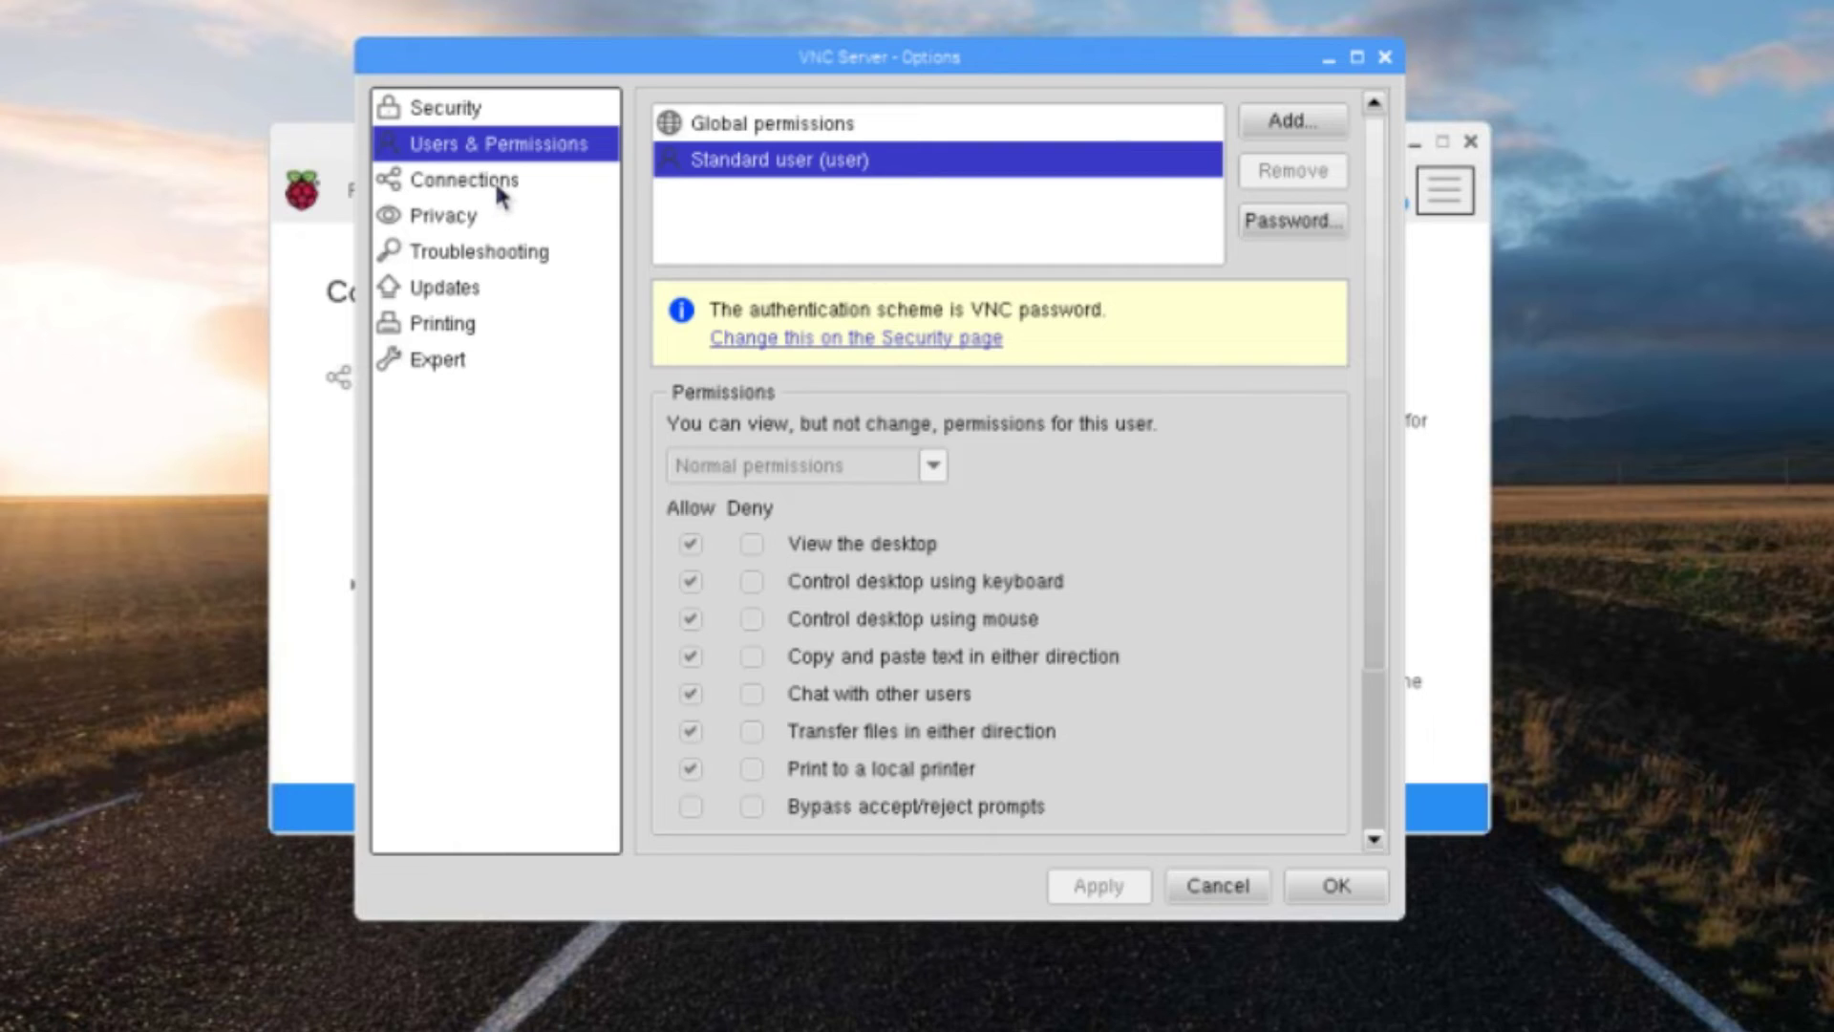
left_click(496, 186)
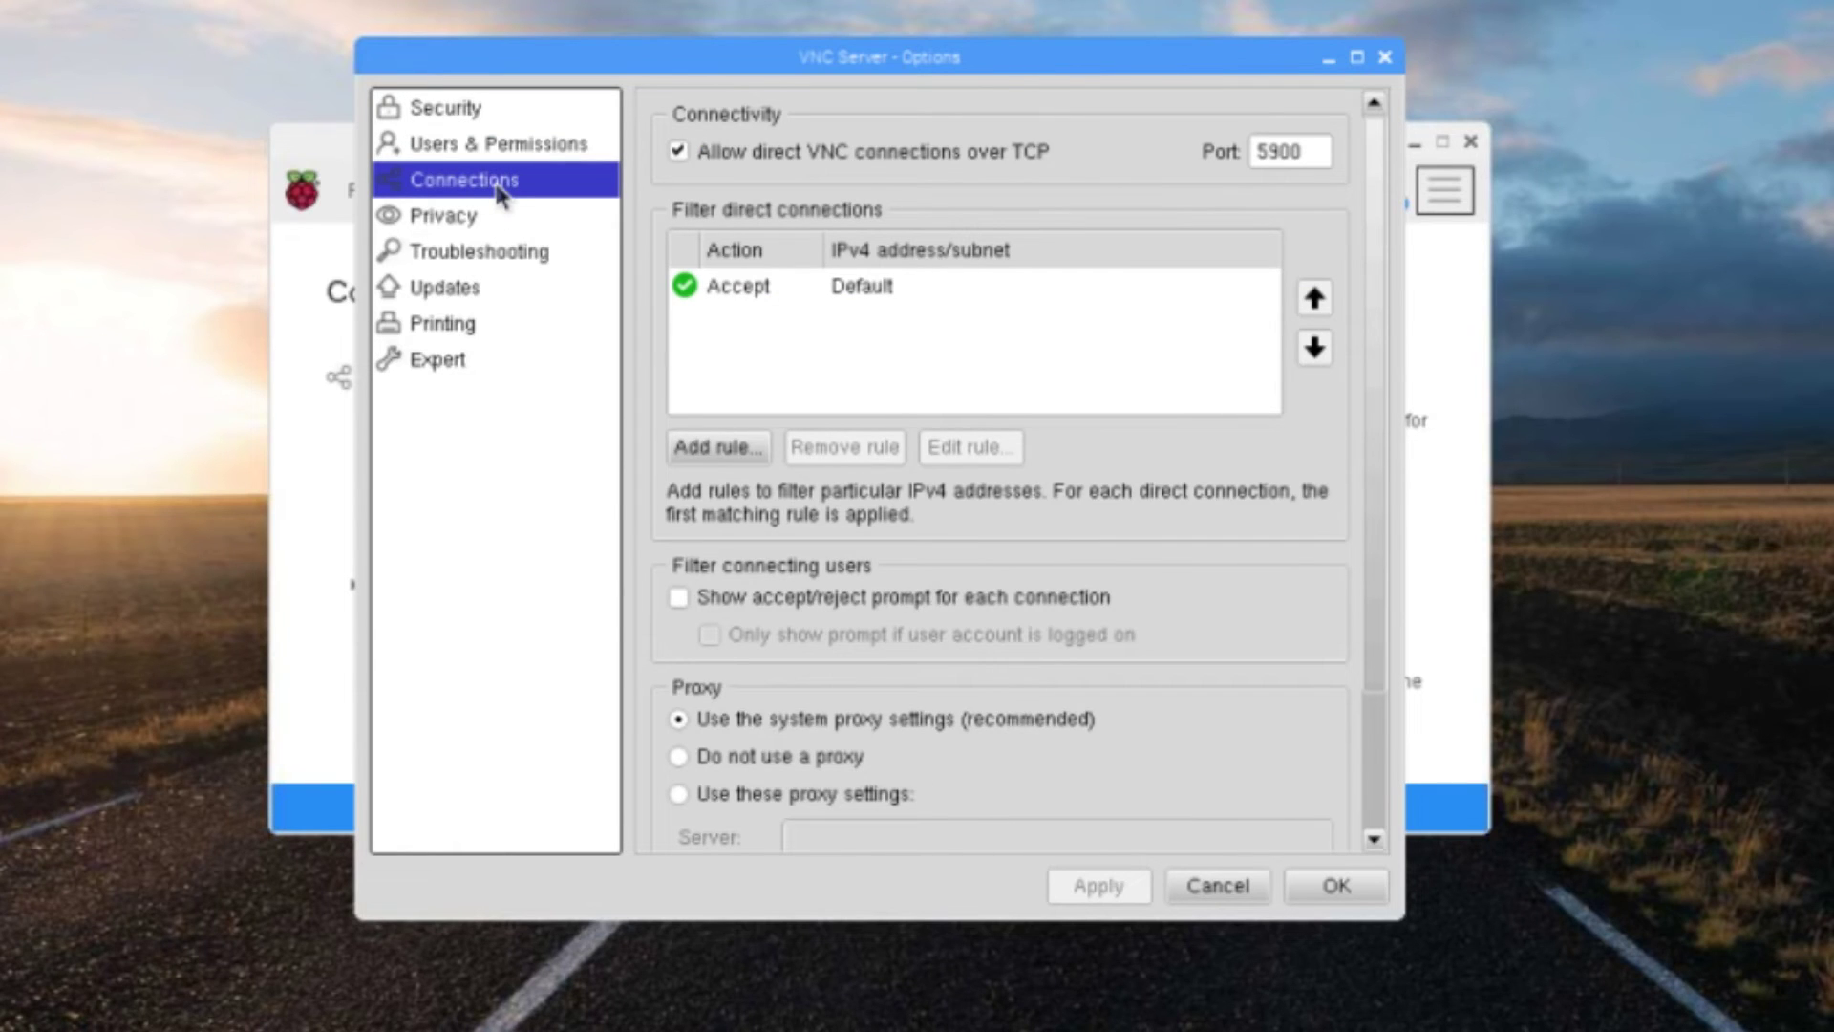
left_click(447, 222)
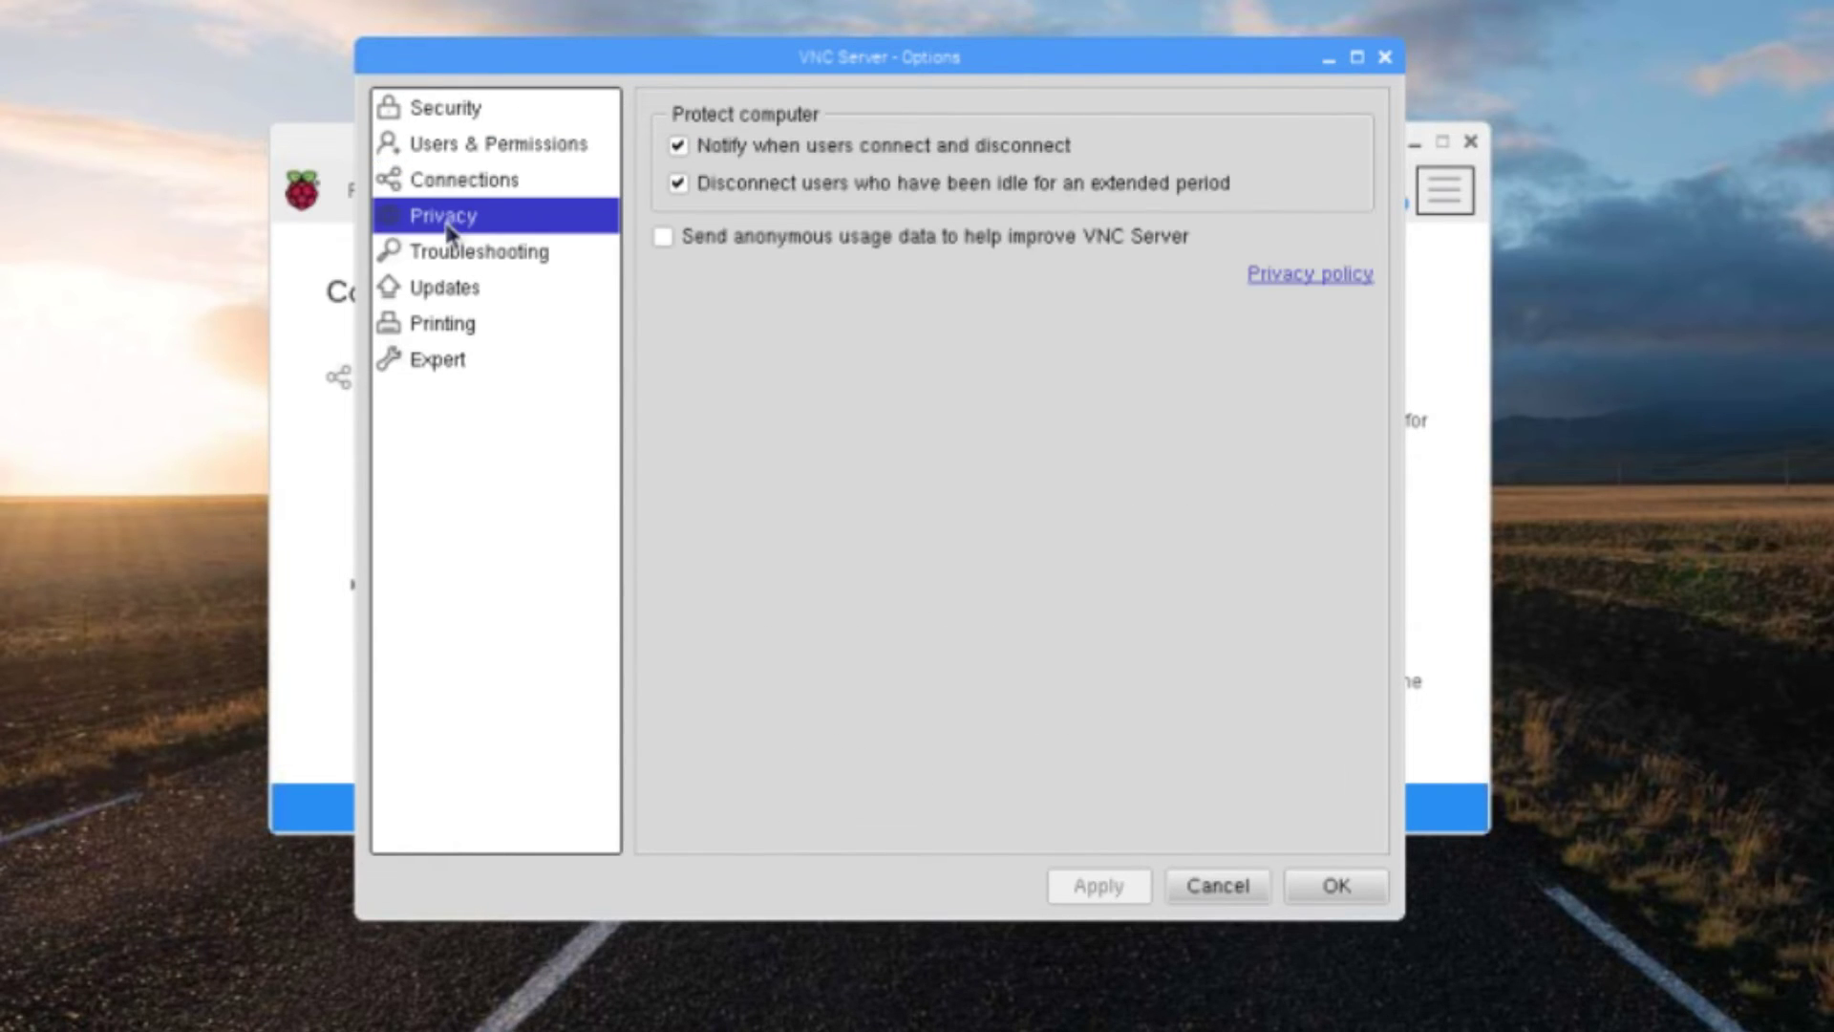
left_click(517, 256)
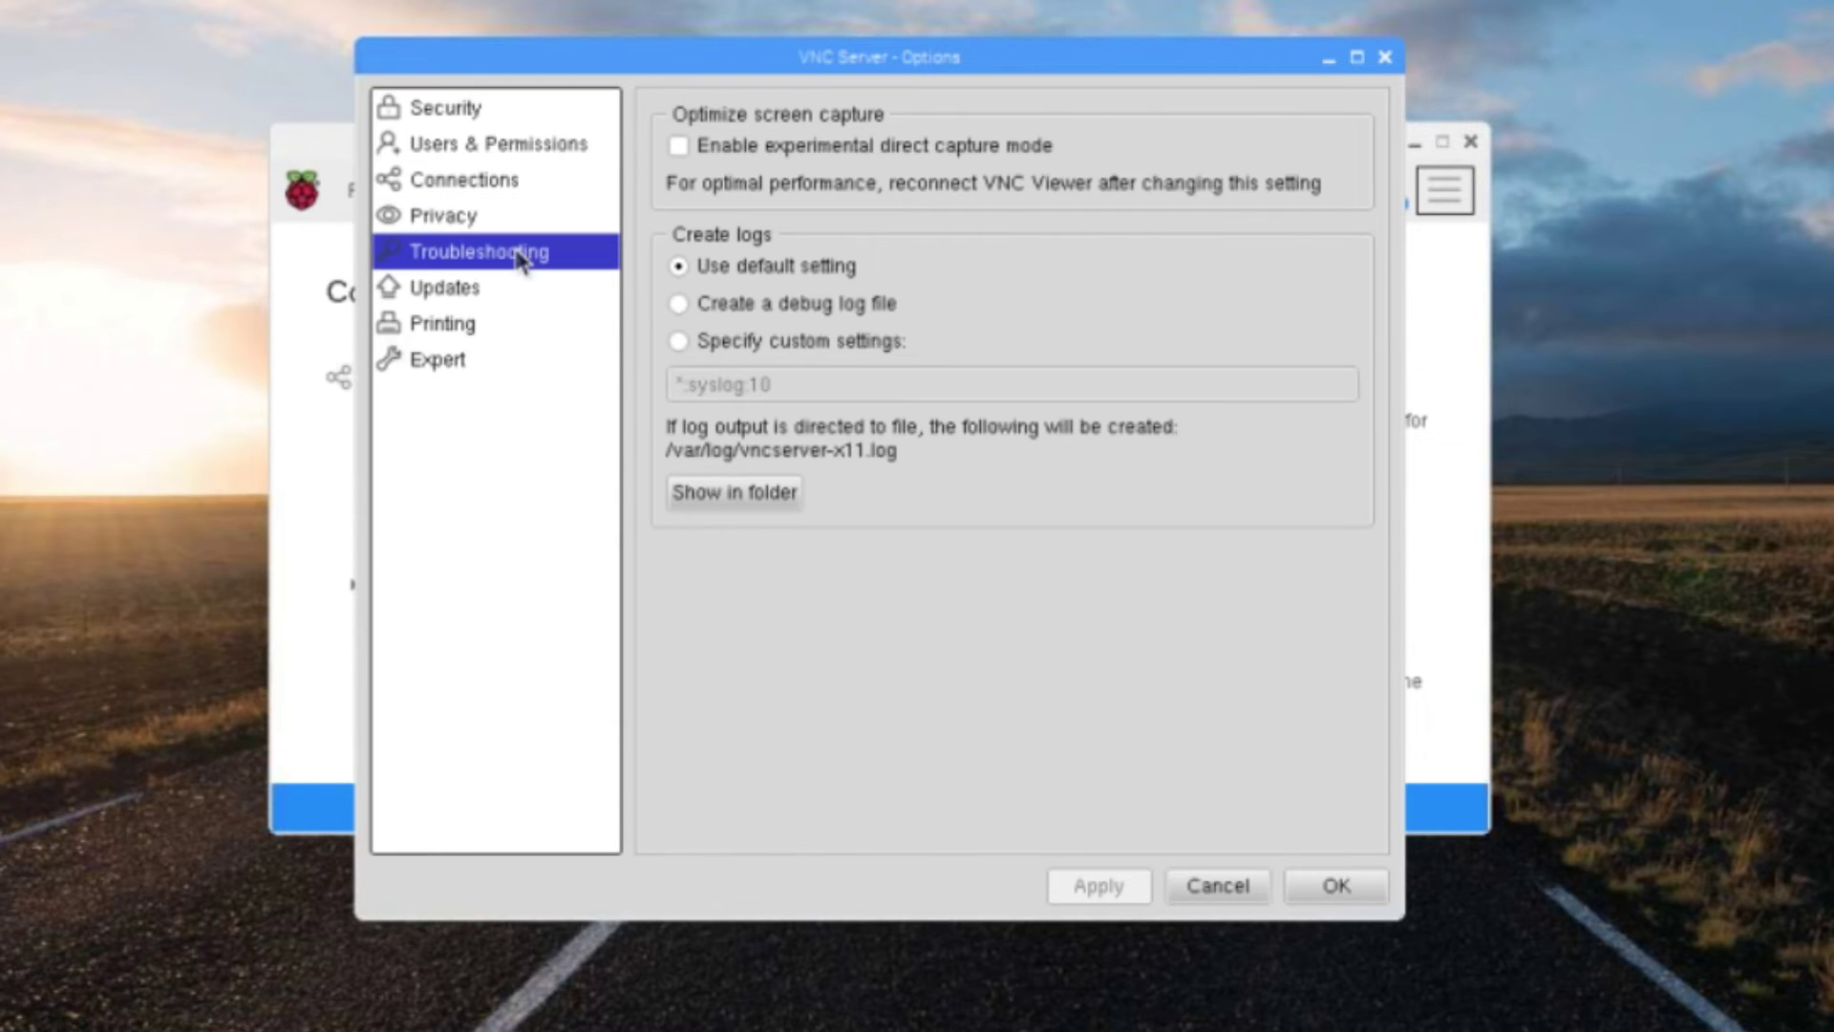
left_click(483, 323)
left_click(478, 286)
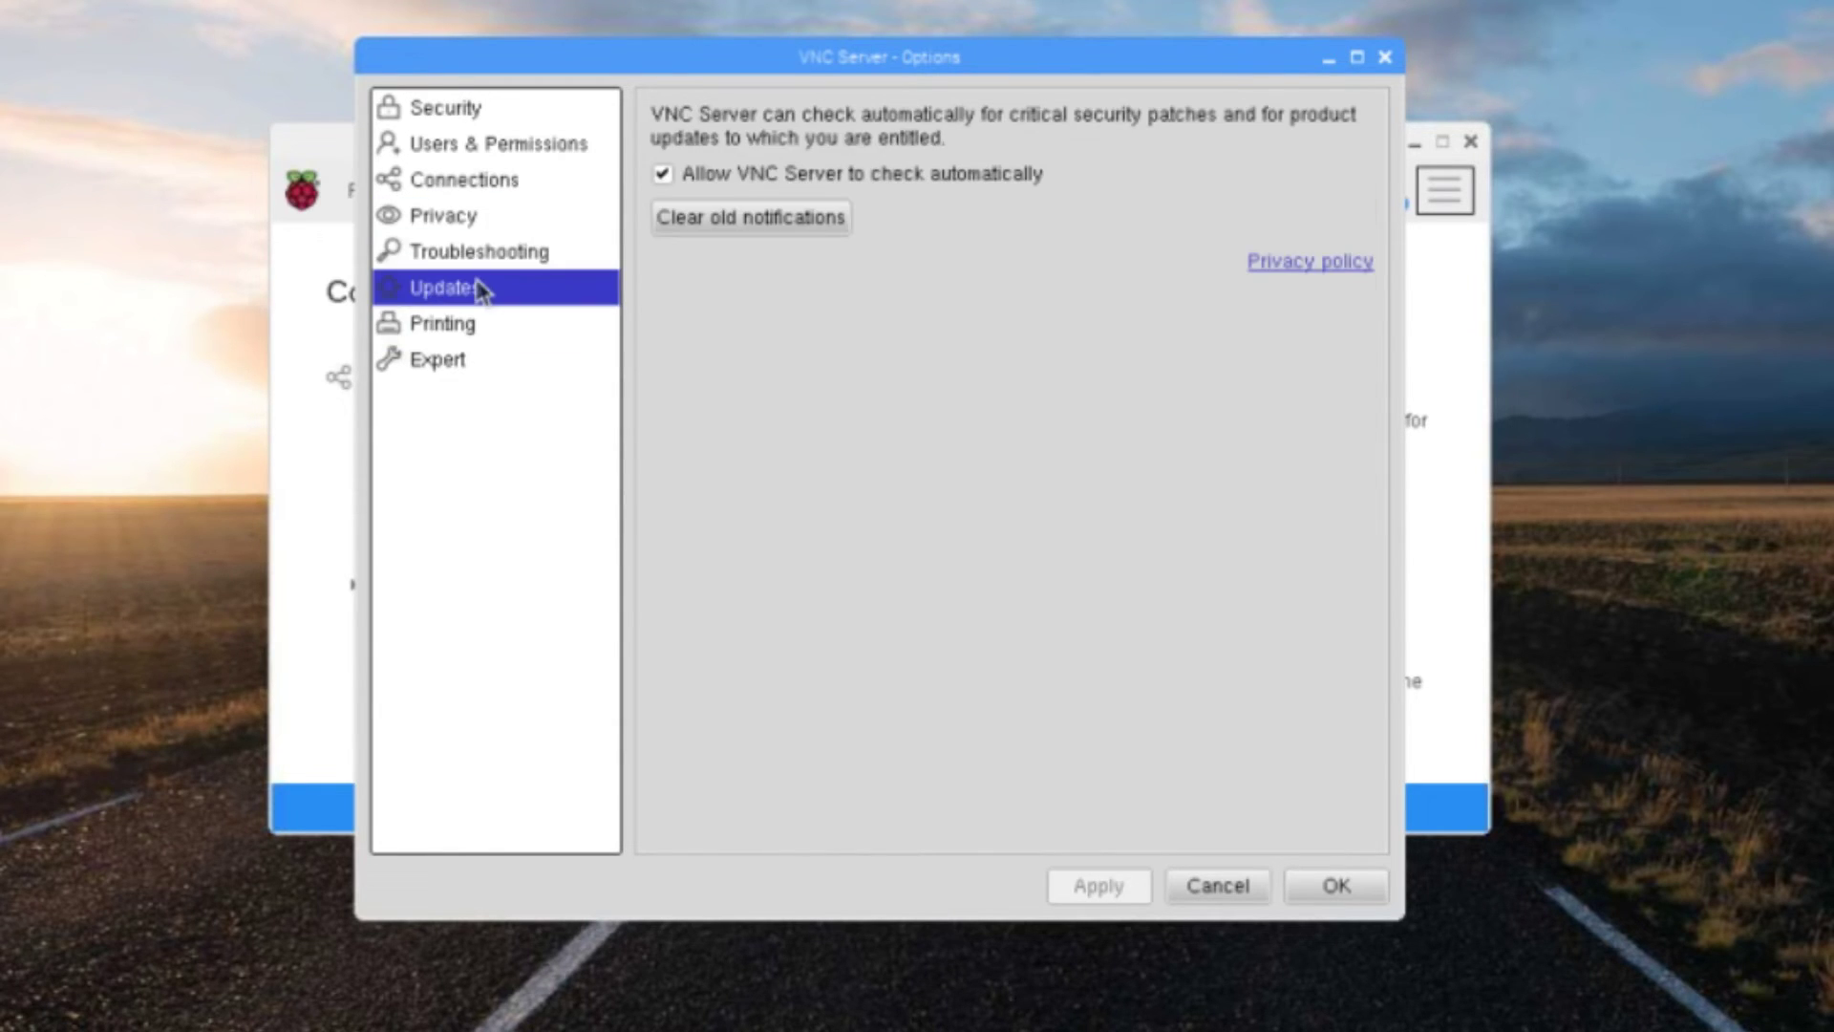
left_click(491, 357)
left_click(487, 330)
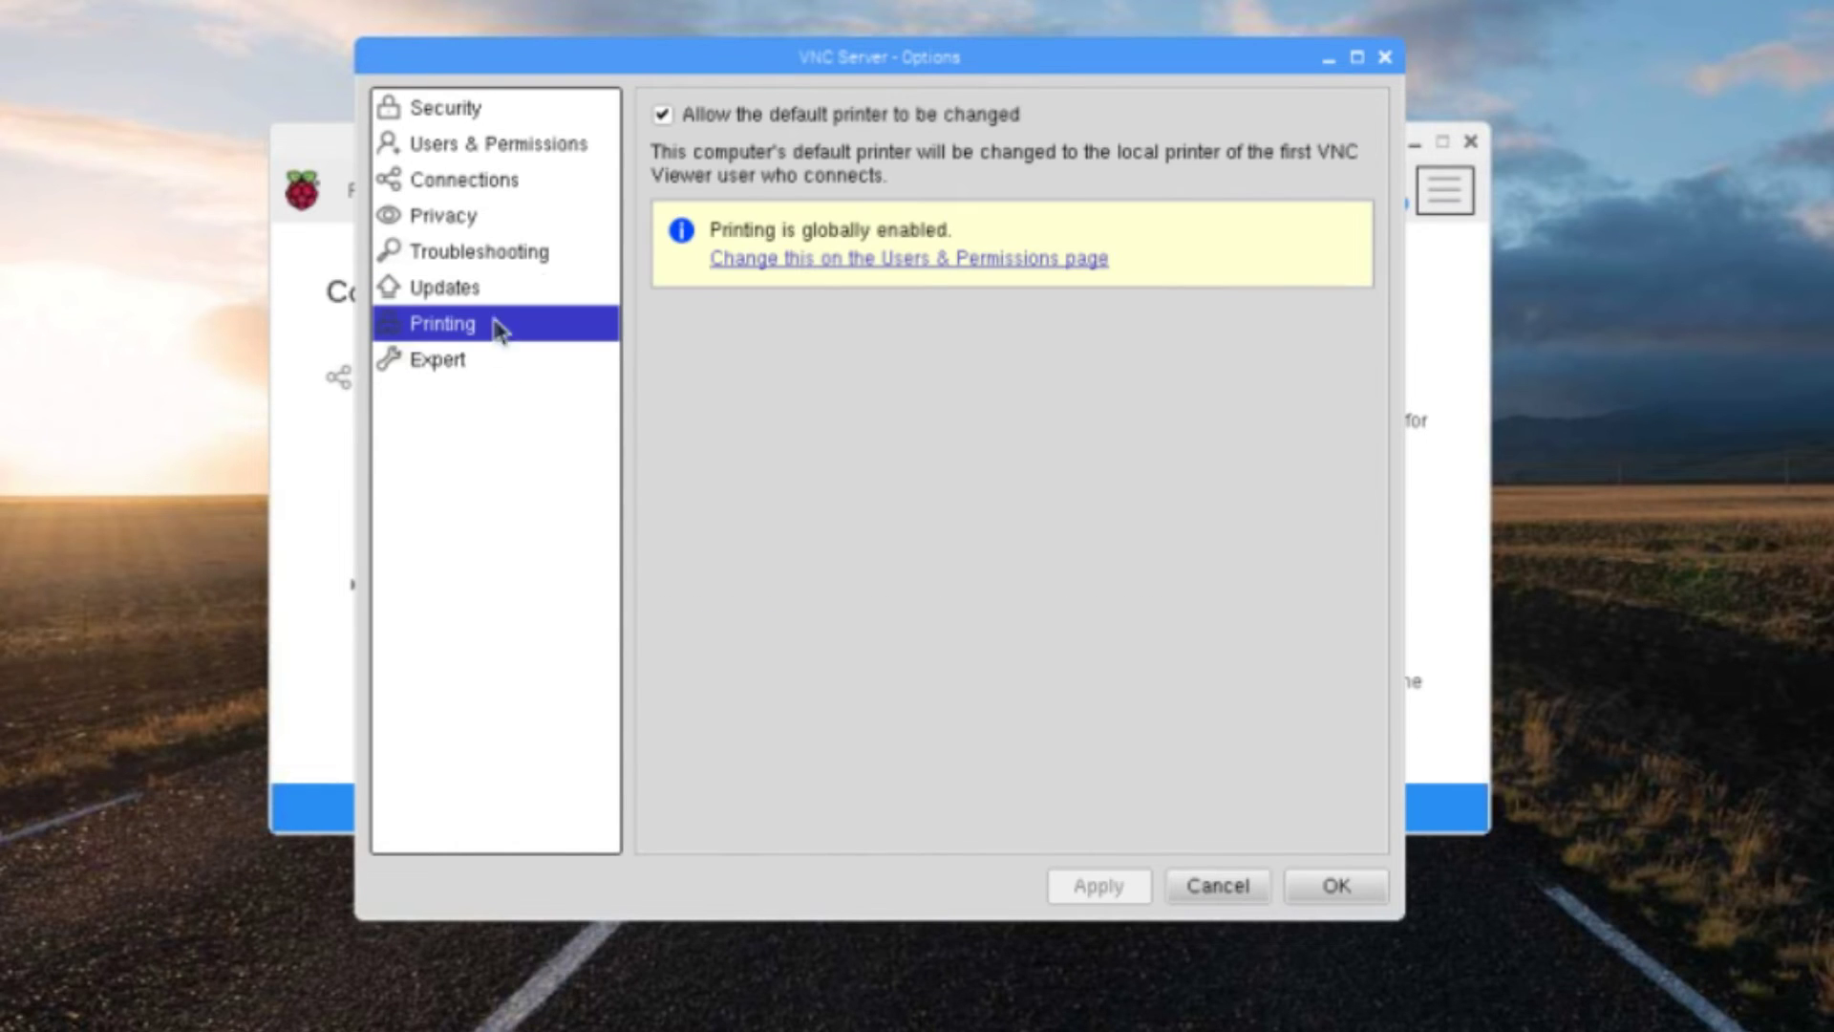
left_click(523, 110)
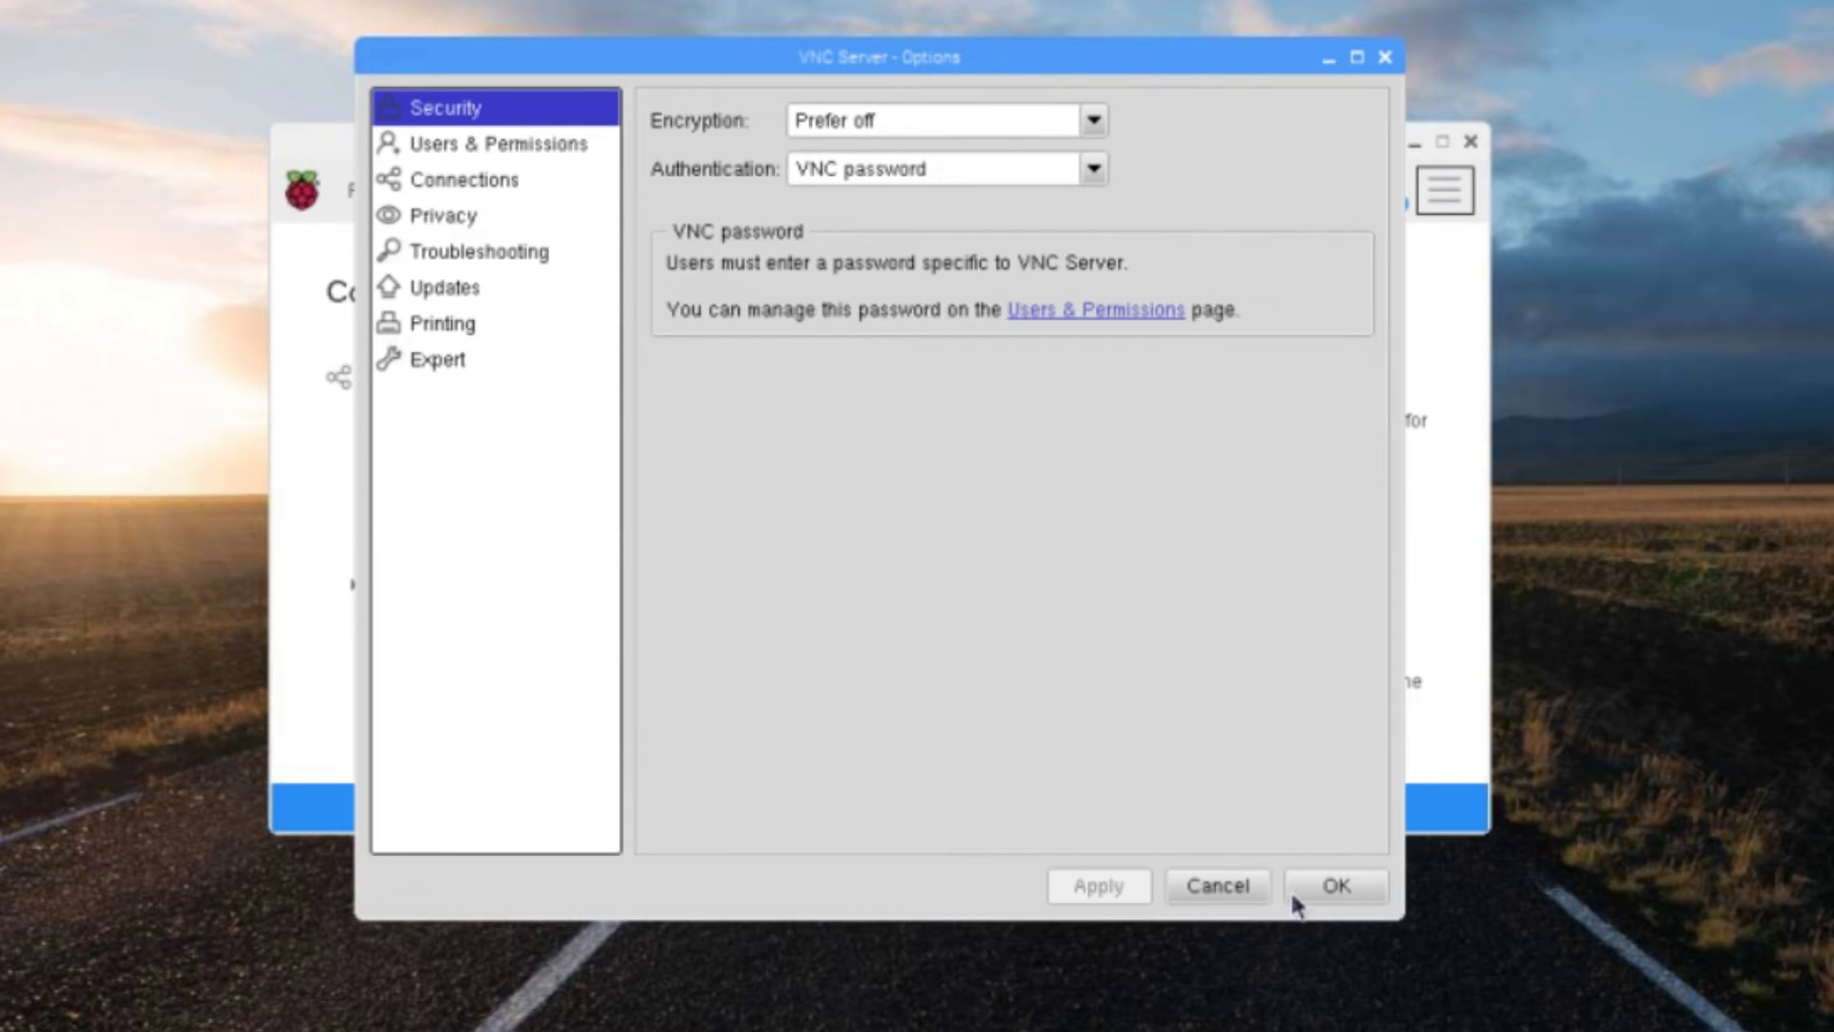
Step: Close VNC Server Options and review the 1920x1080 resolution in Raspberry Pi Configuration without changing it
left_click(1338, 888)
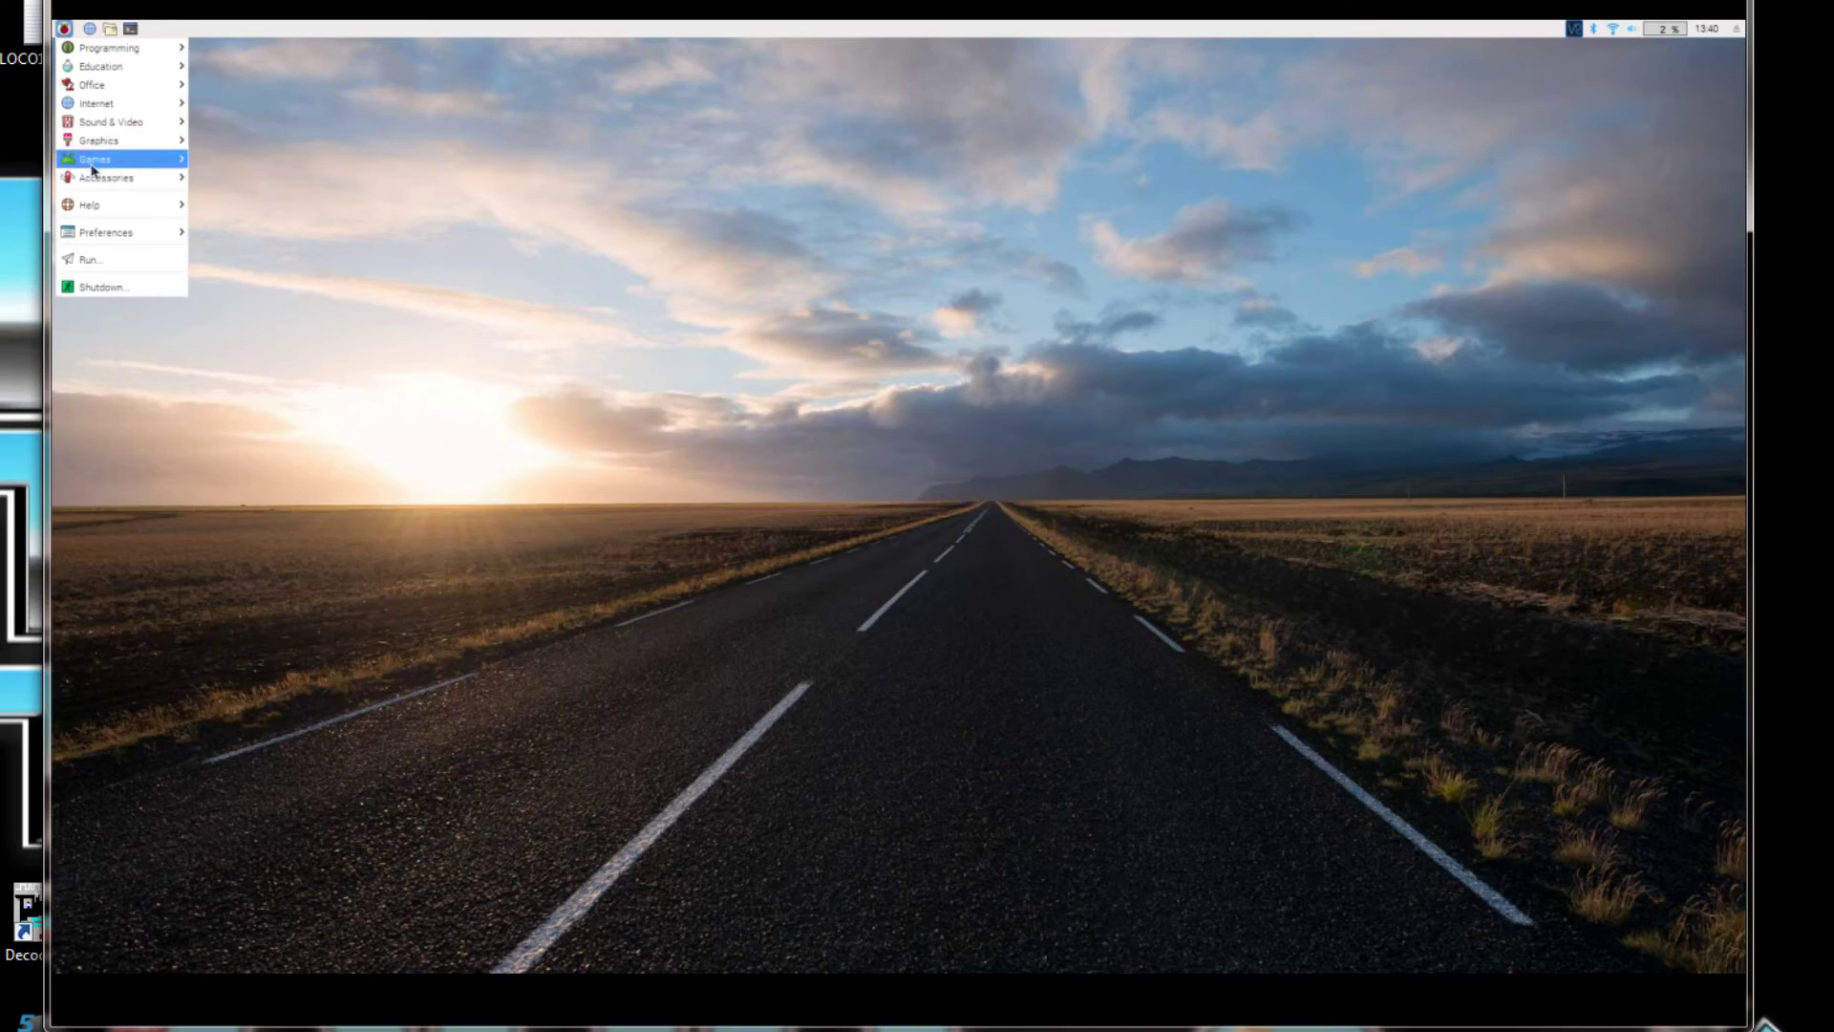
mouse_move(112, 238)
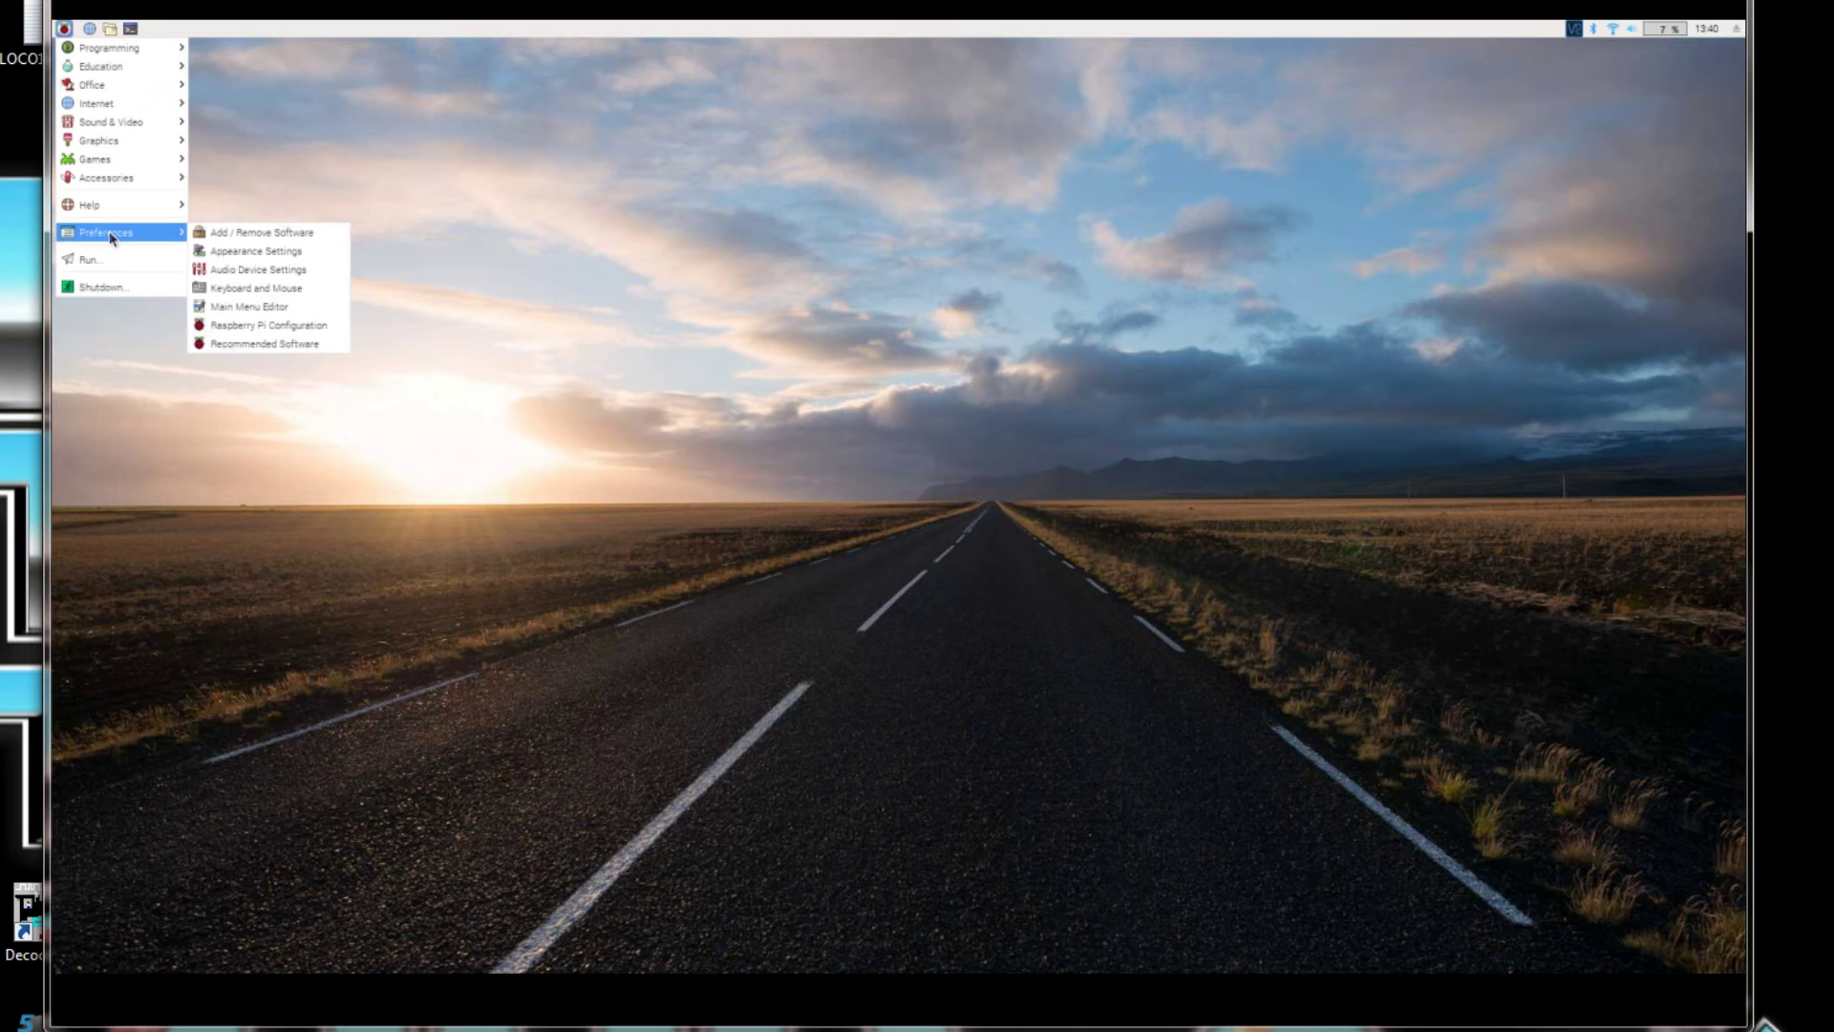
left_click(290, 329)
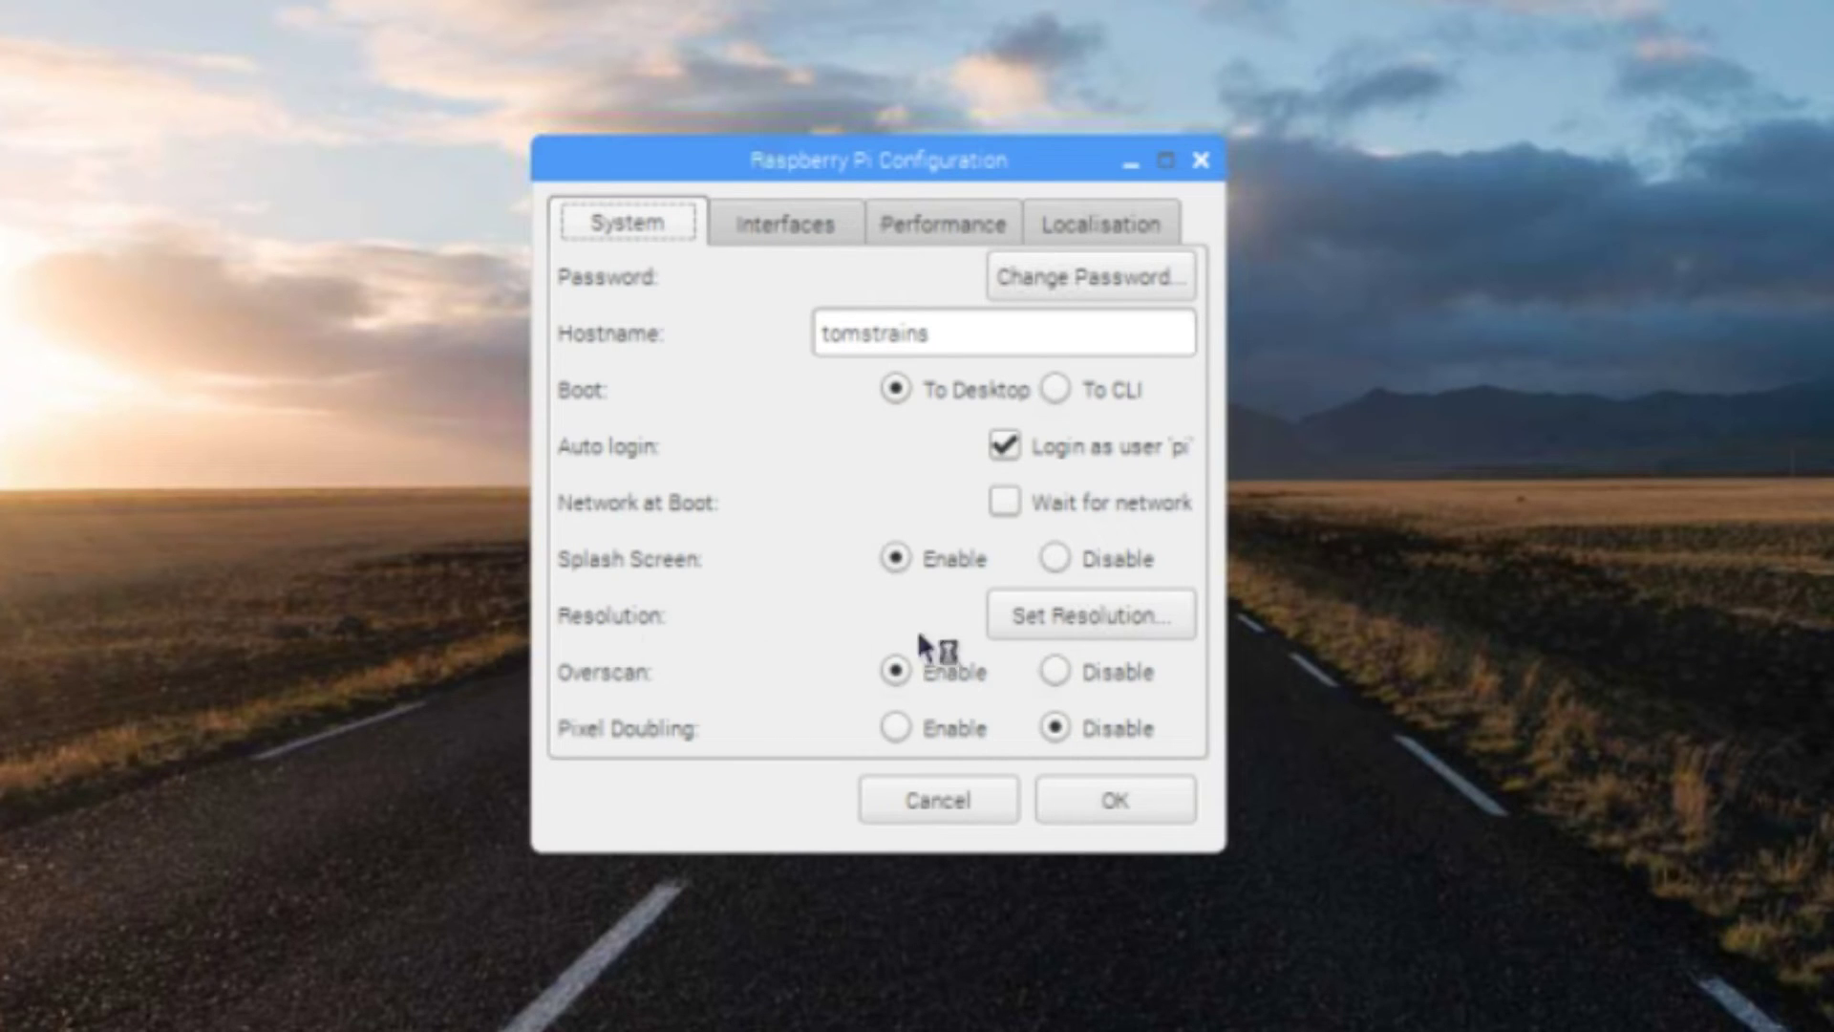
left_click(1125, 634)
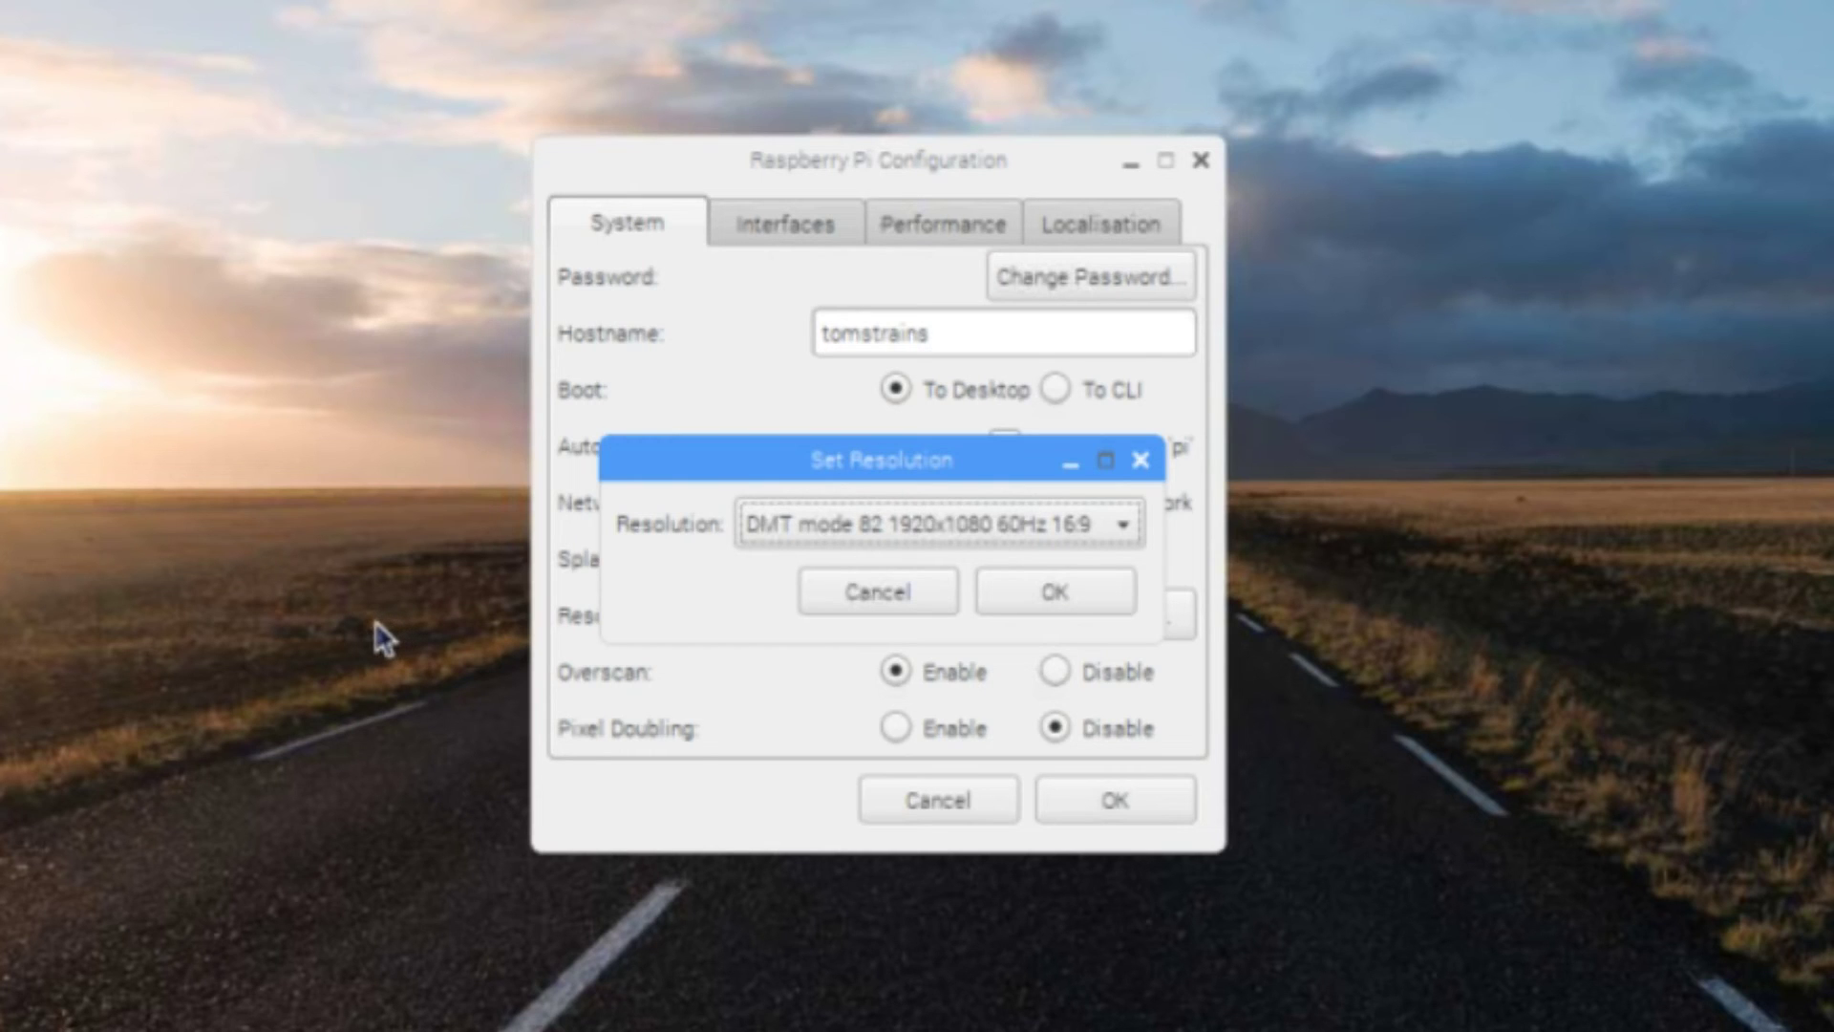
left_click(862, 600)
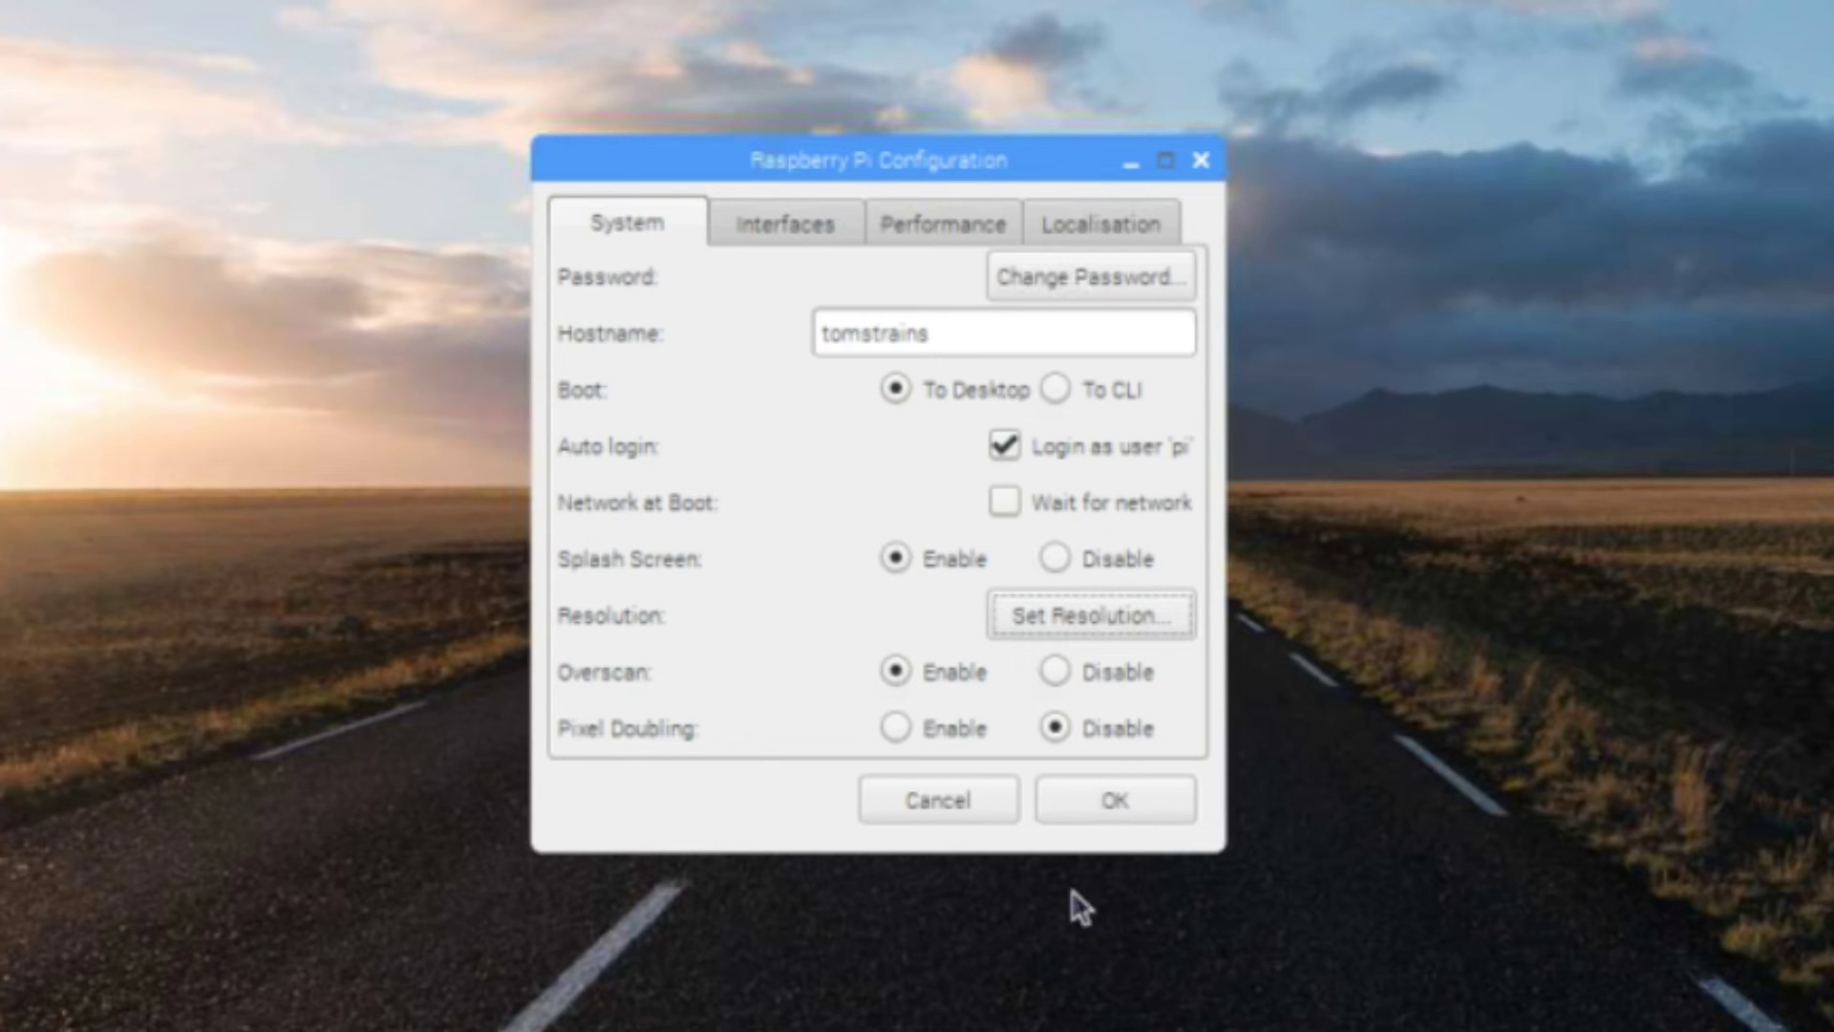
left_click(1126, 805)
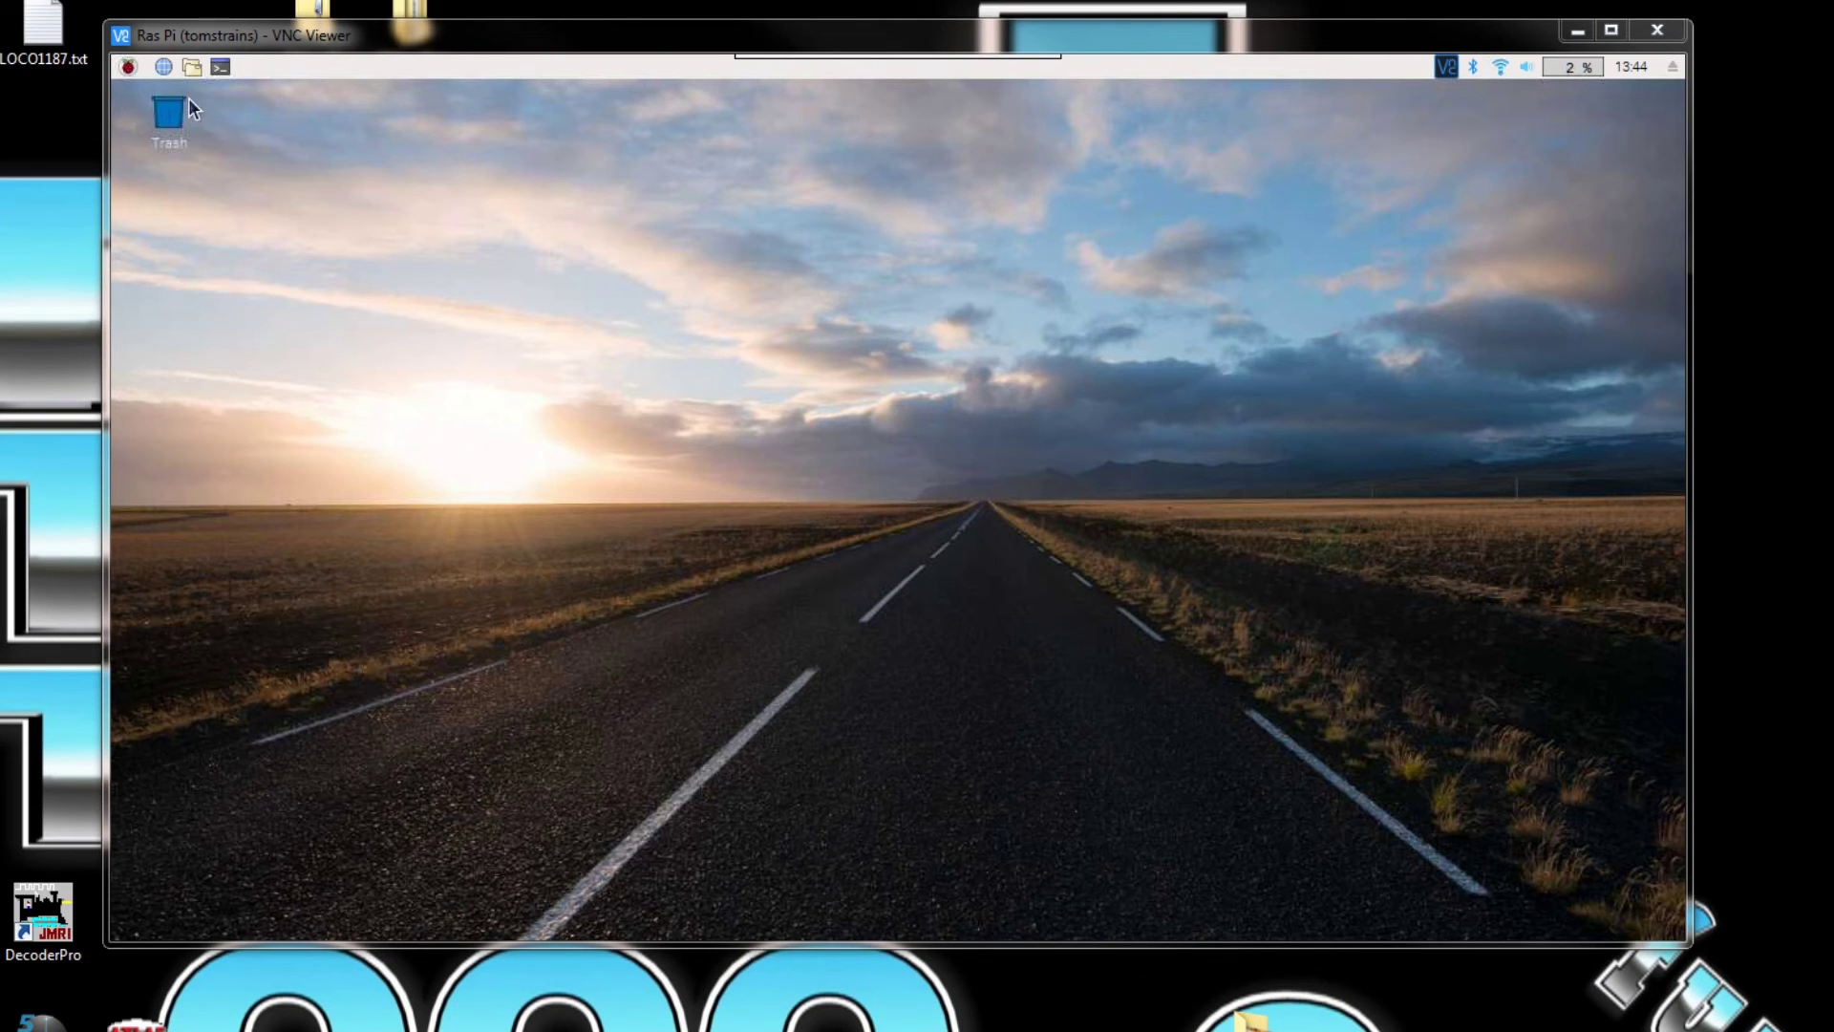
Step: Launch Chromium on the Pi and scroll through the jmri.org 'JMRI: A Java Model Railroad Interface' home page
left_click(168, 65)
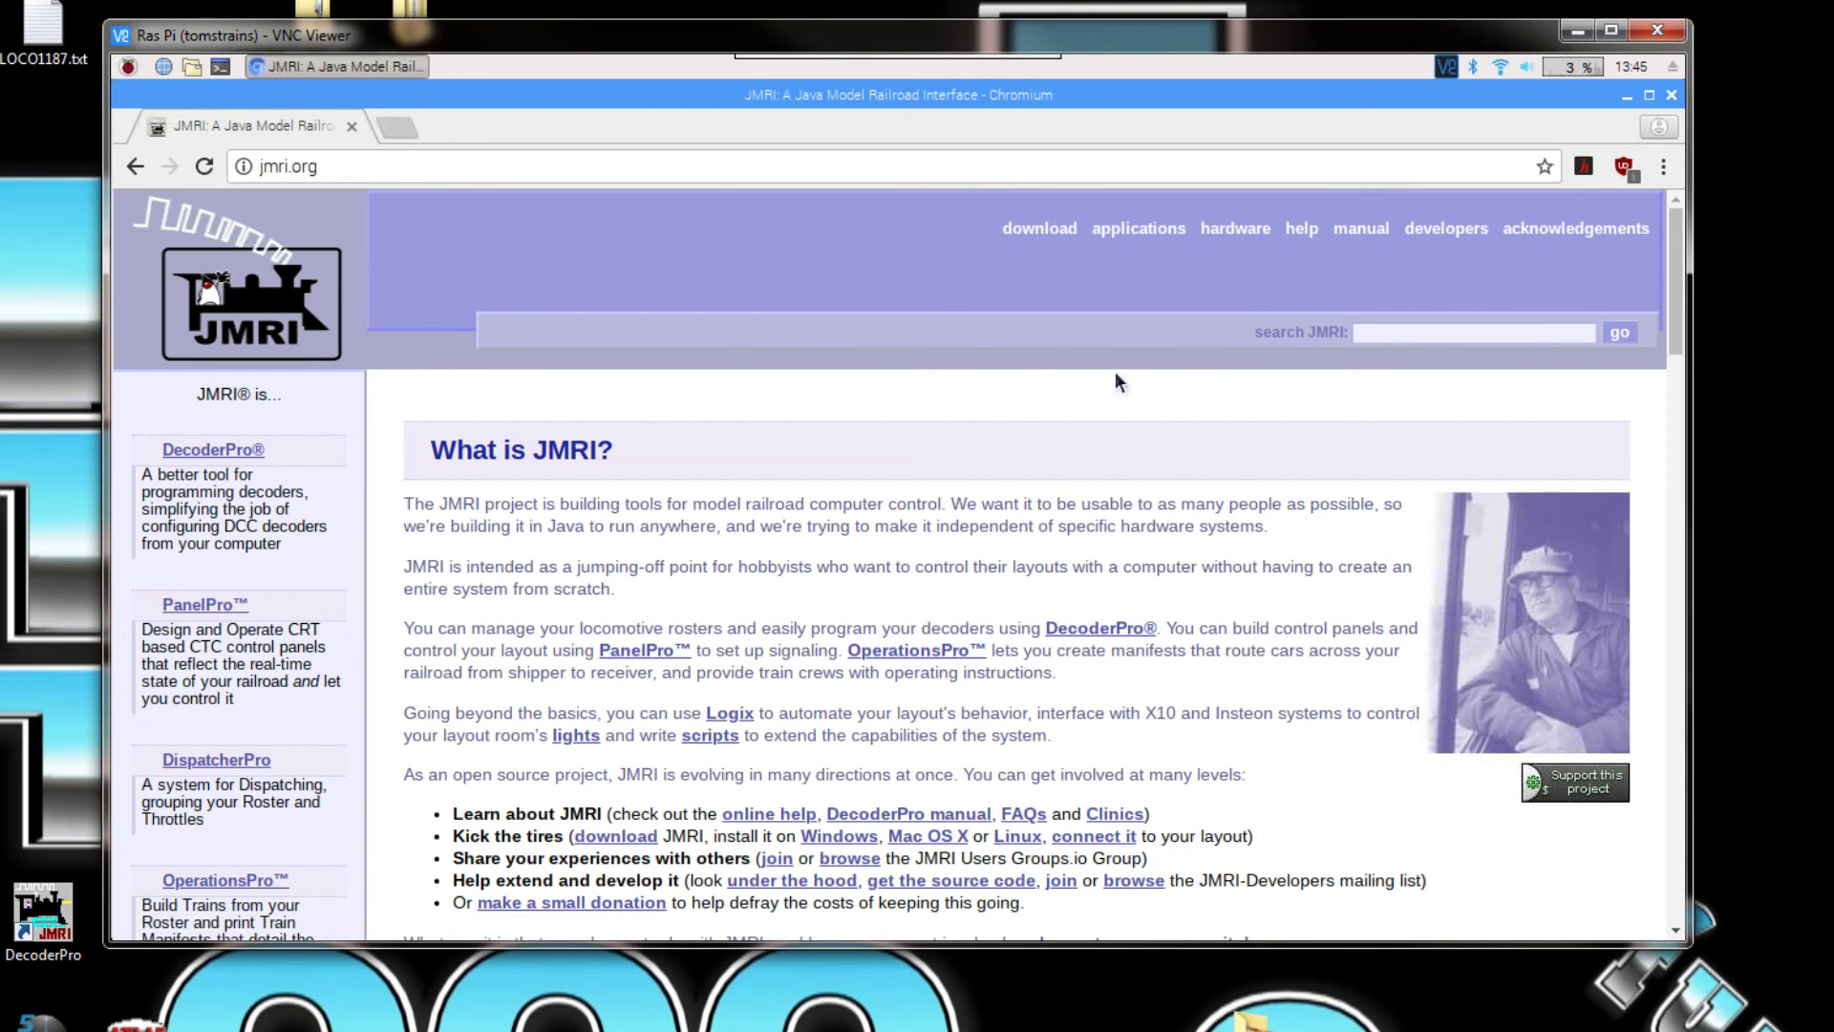
scroll(1116, 374, "down", 6)
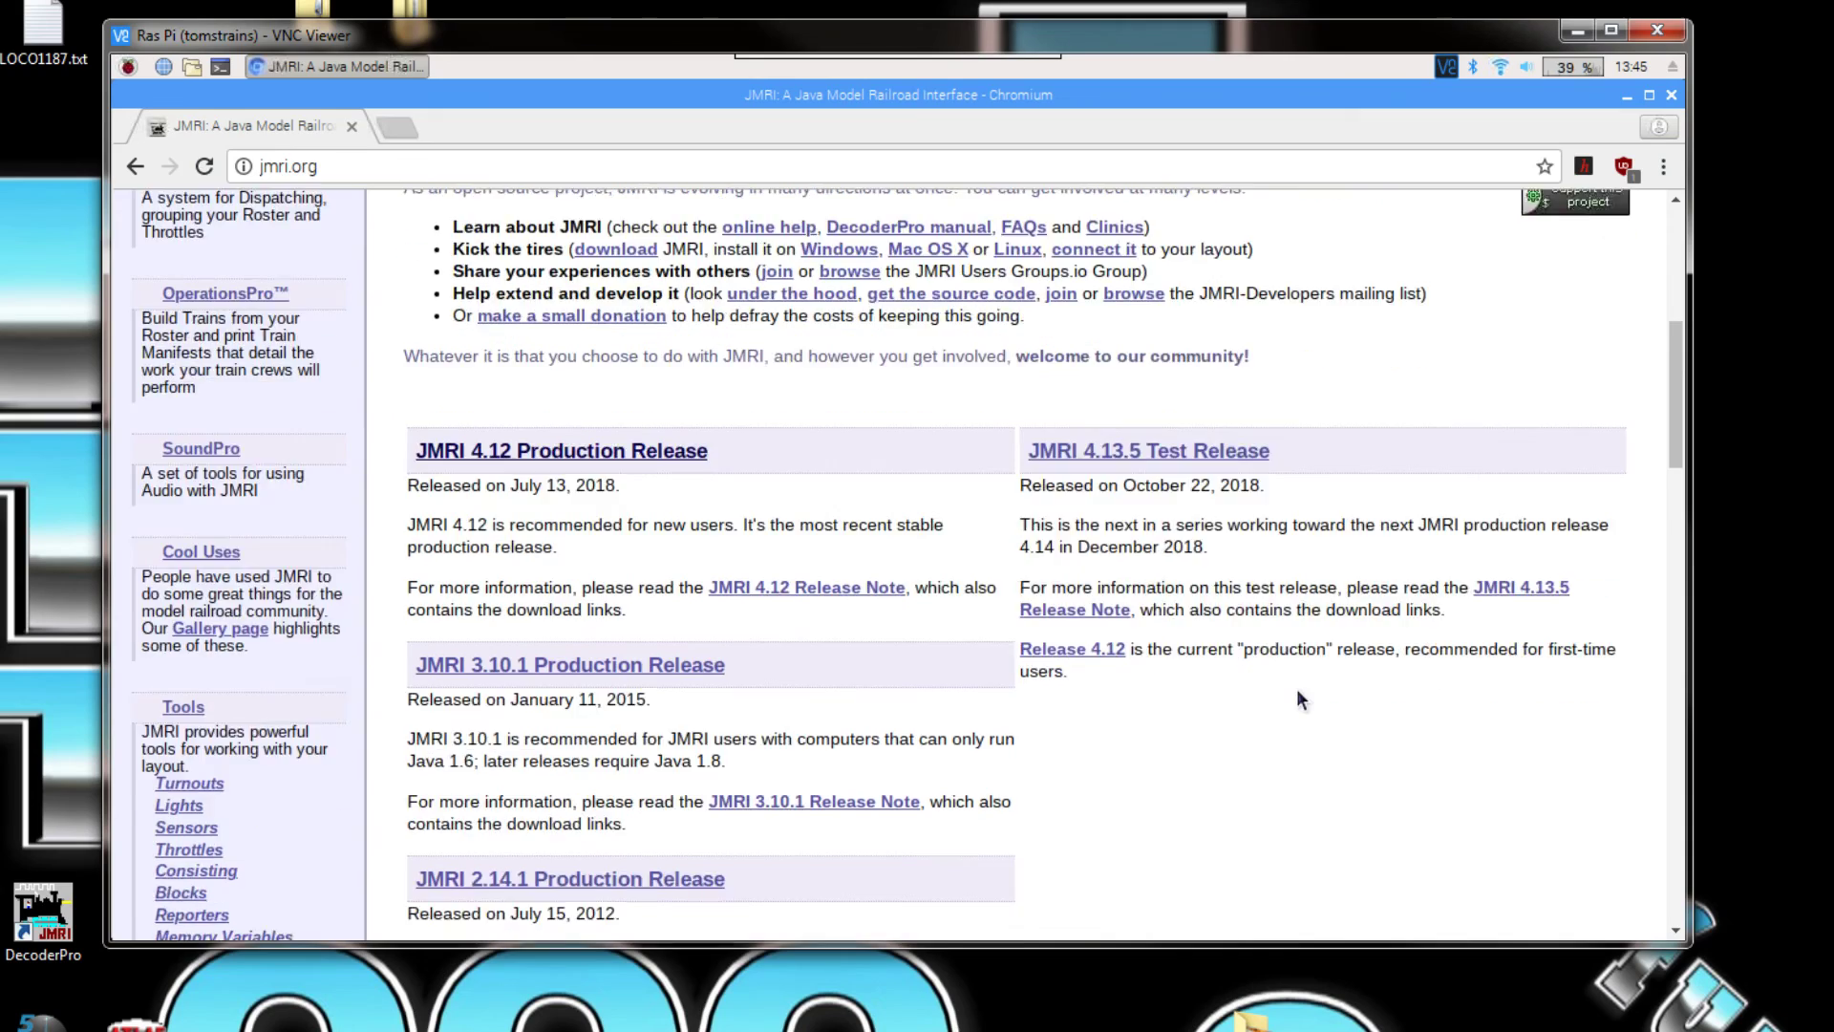
scroll(1294, 690, "down", 6)
scroll(1292, 688, "up", 4)
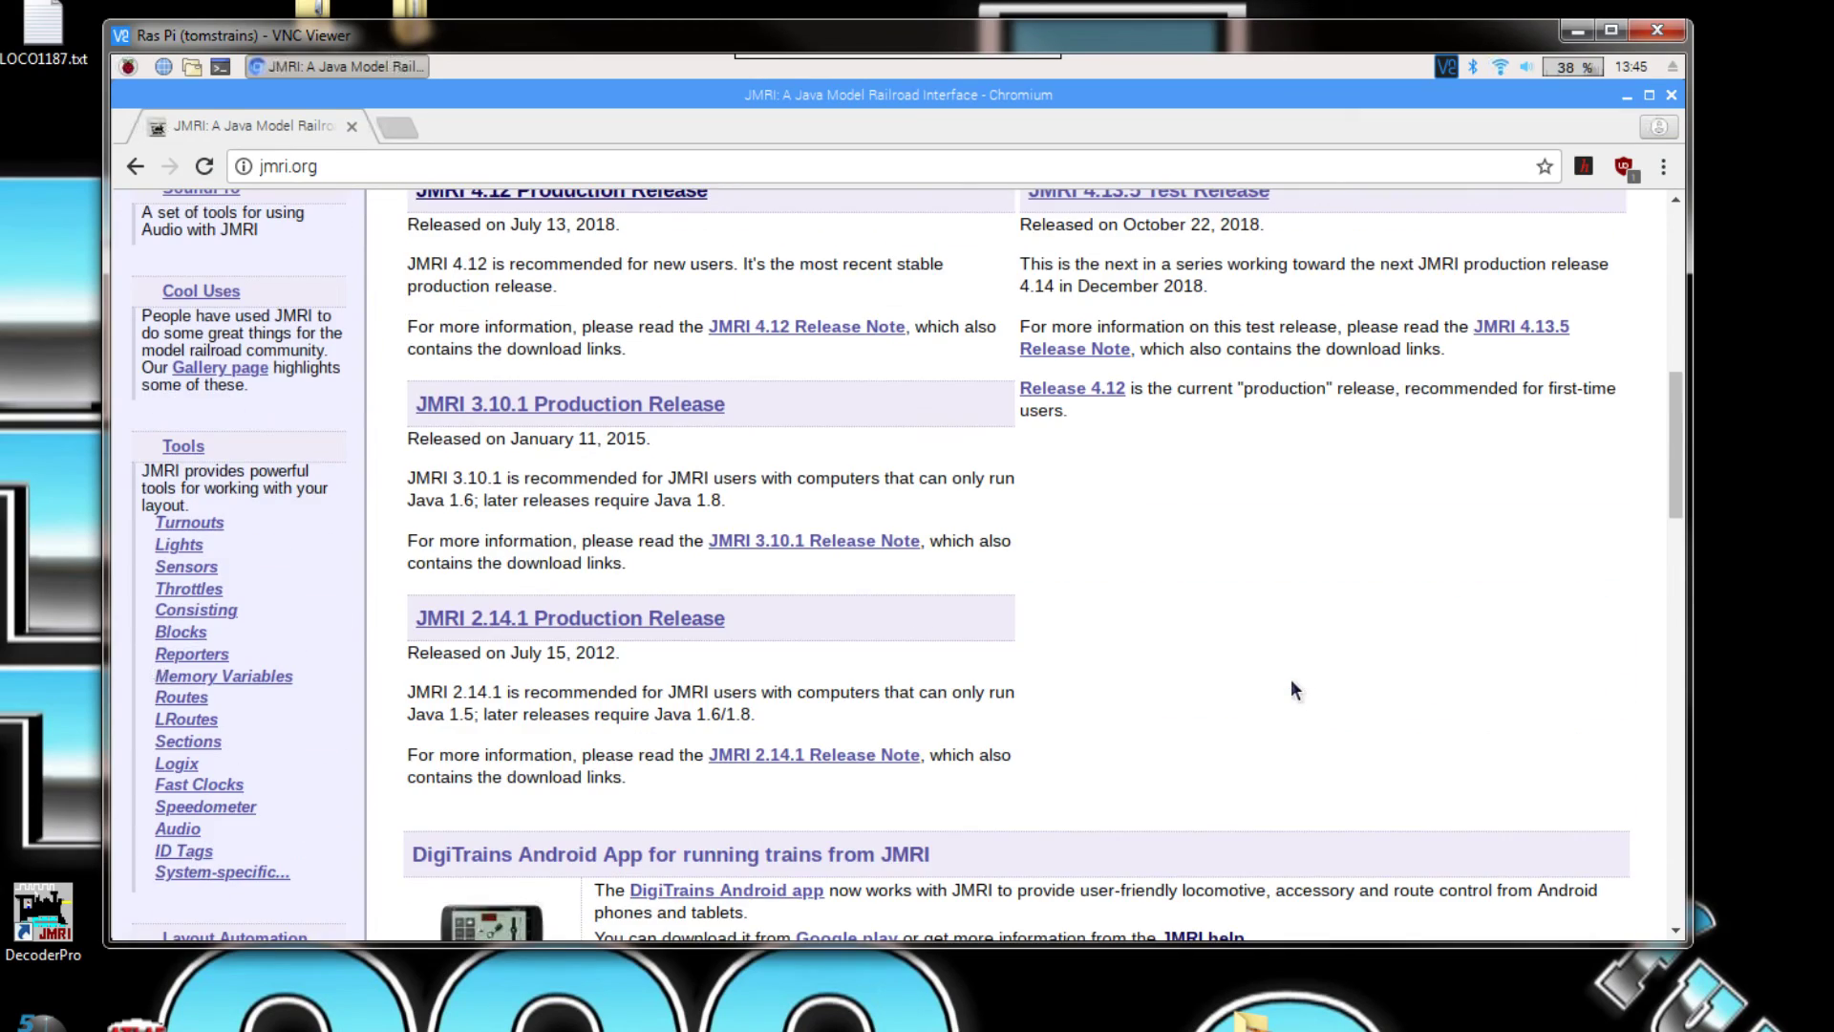
scroll(1294, 689, "up", 7)
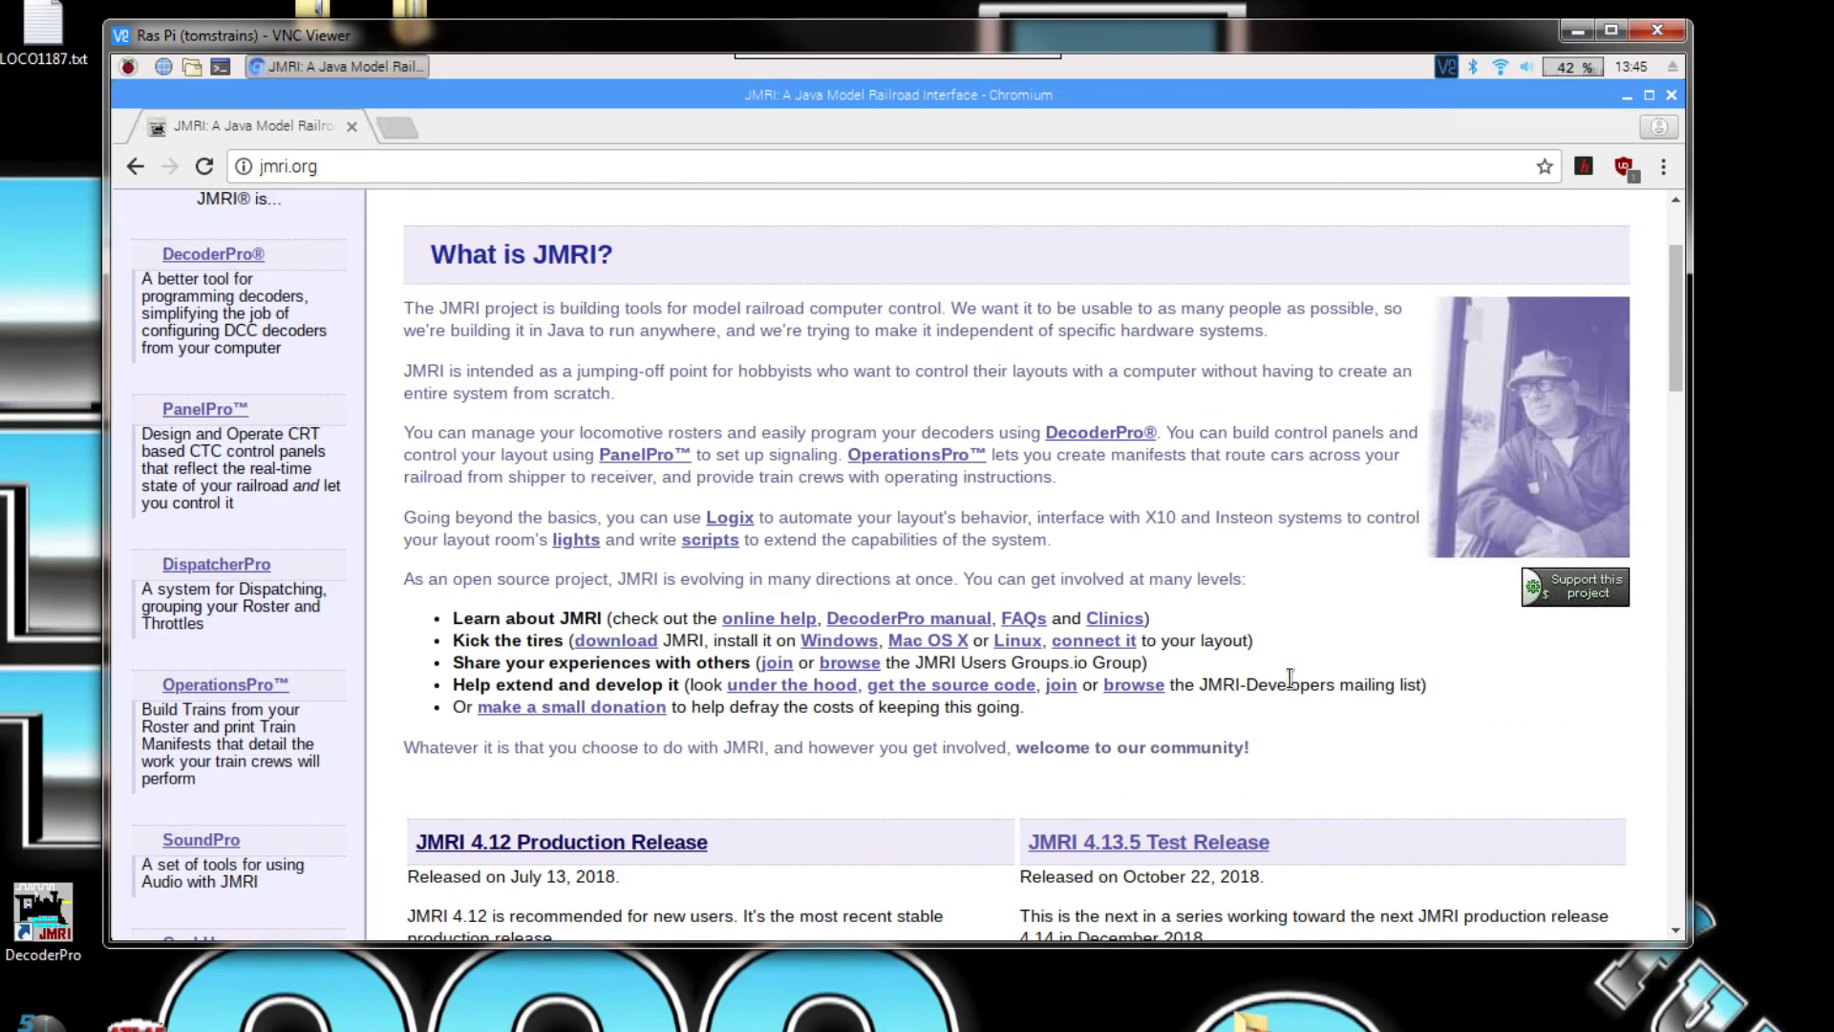
scroll(1291, 678, "up", 2)
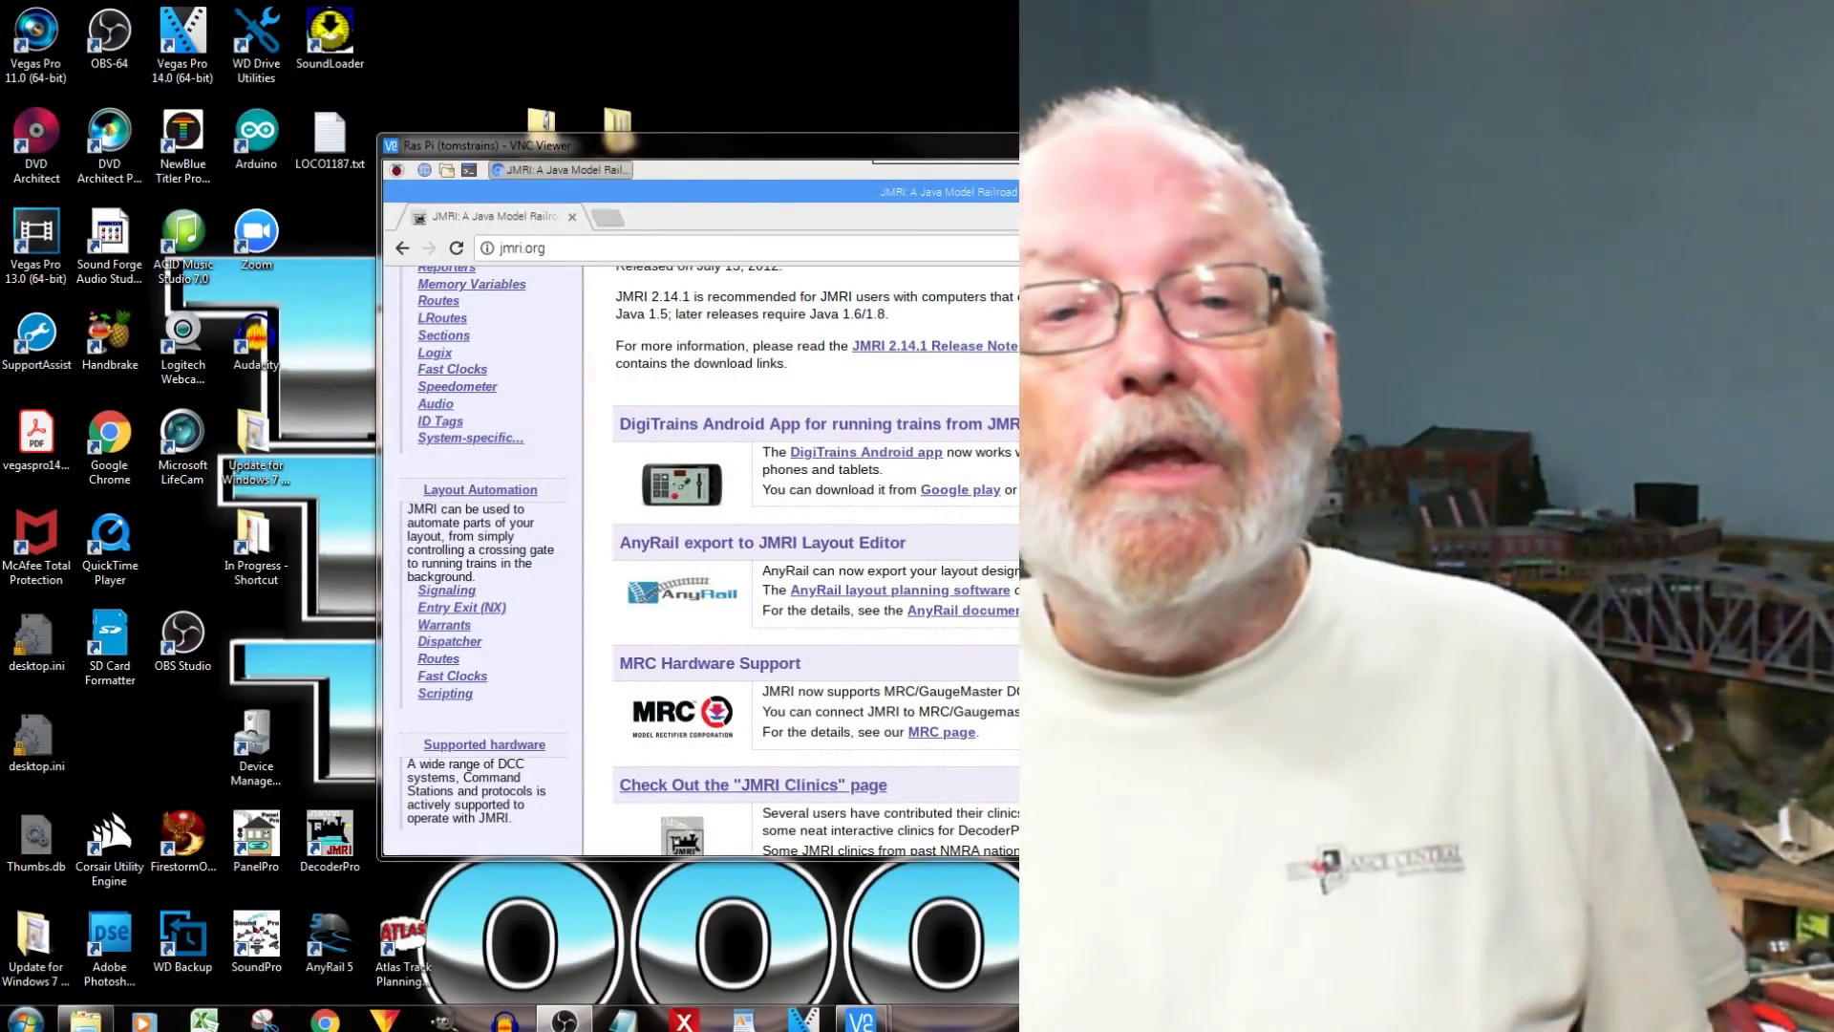
scroll(702, 564, "down", 4)
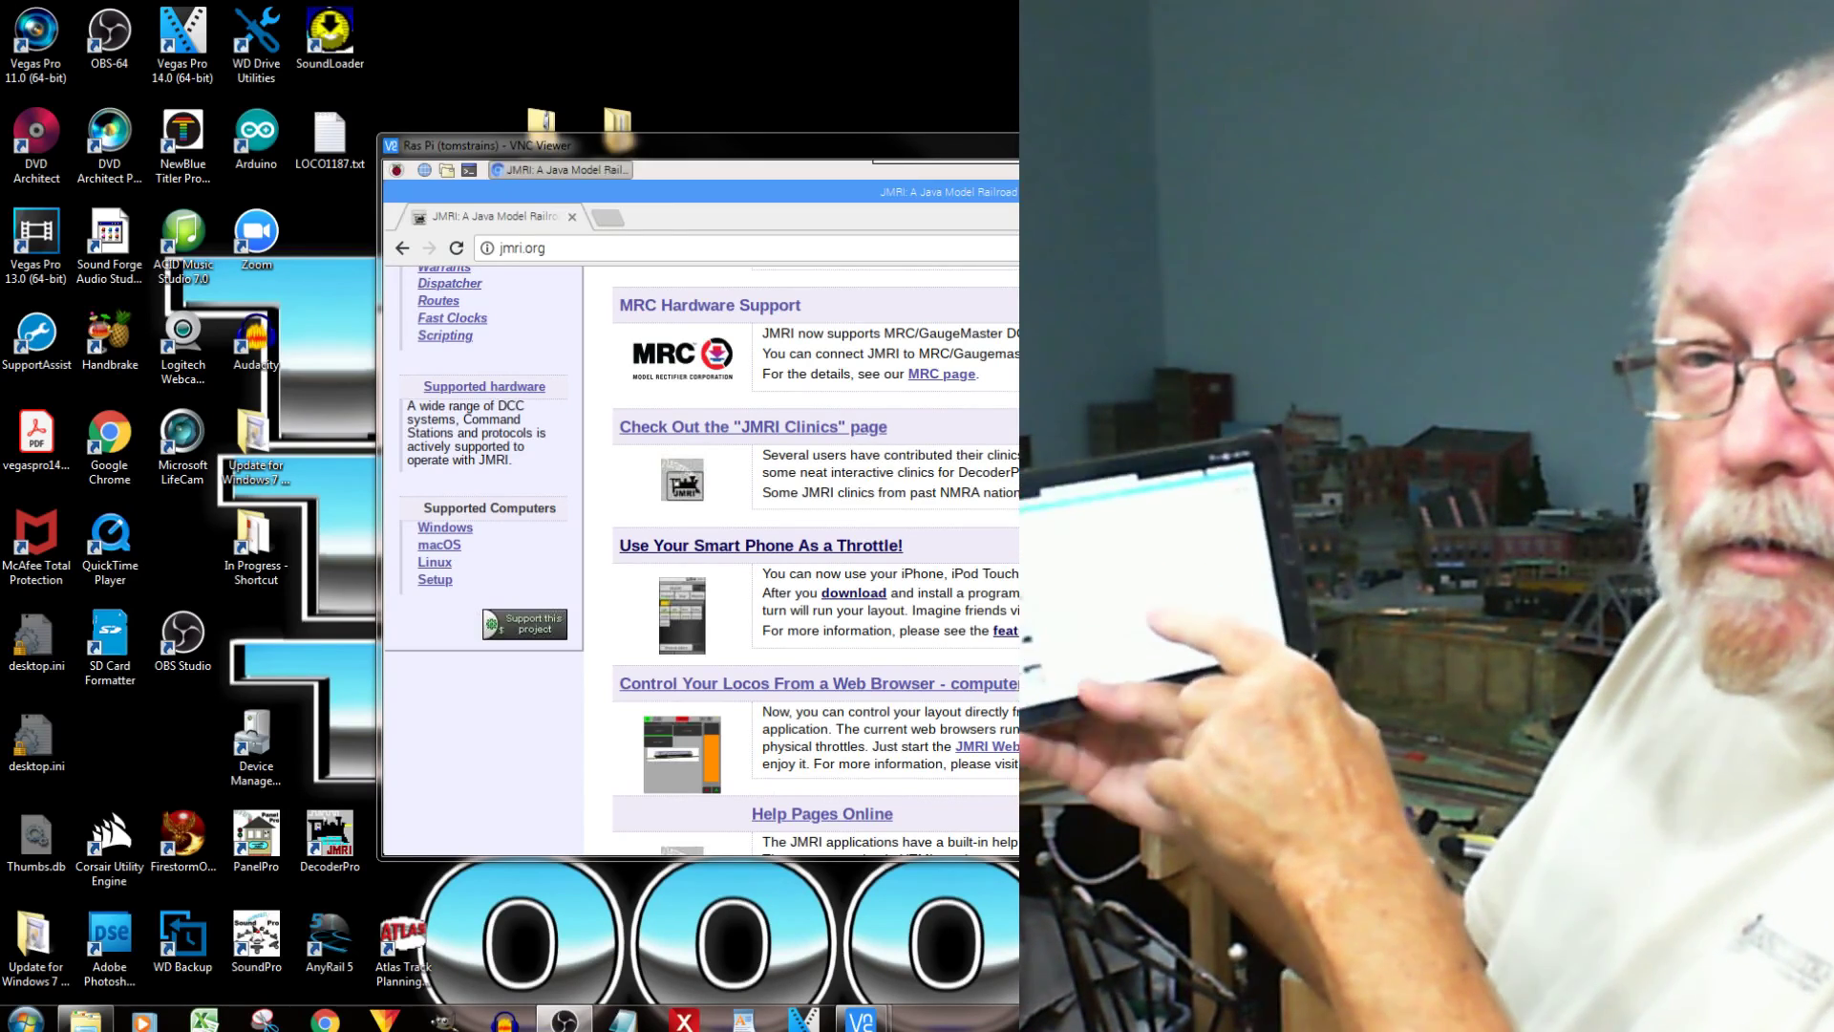
scroll(702, 564, "up", 10)
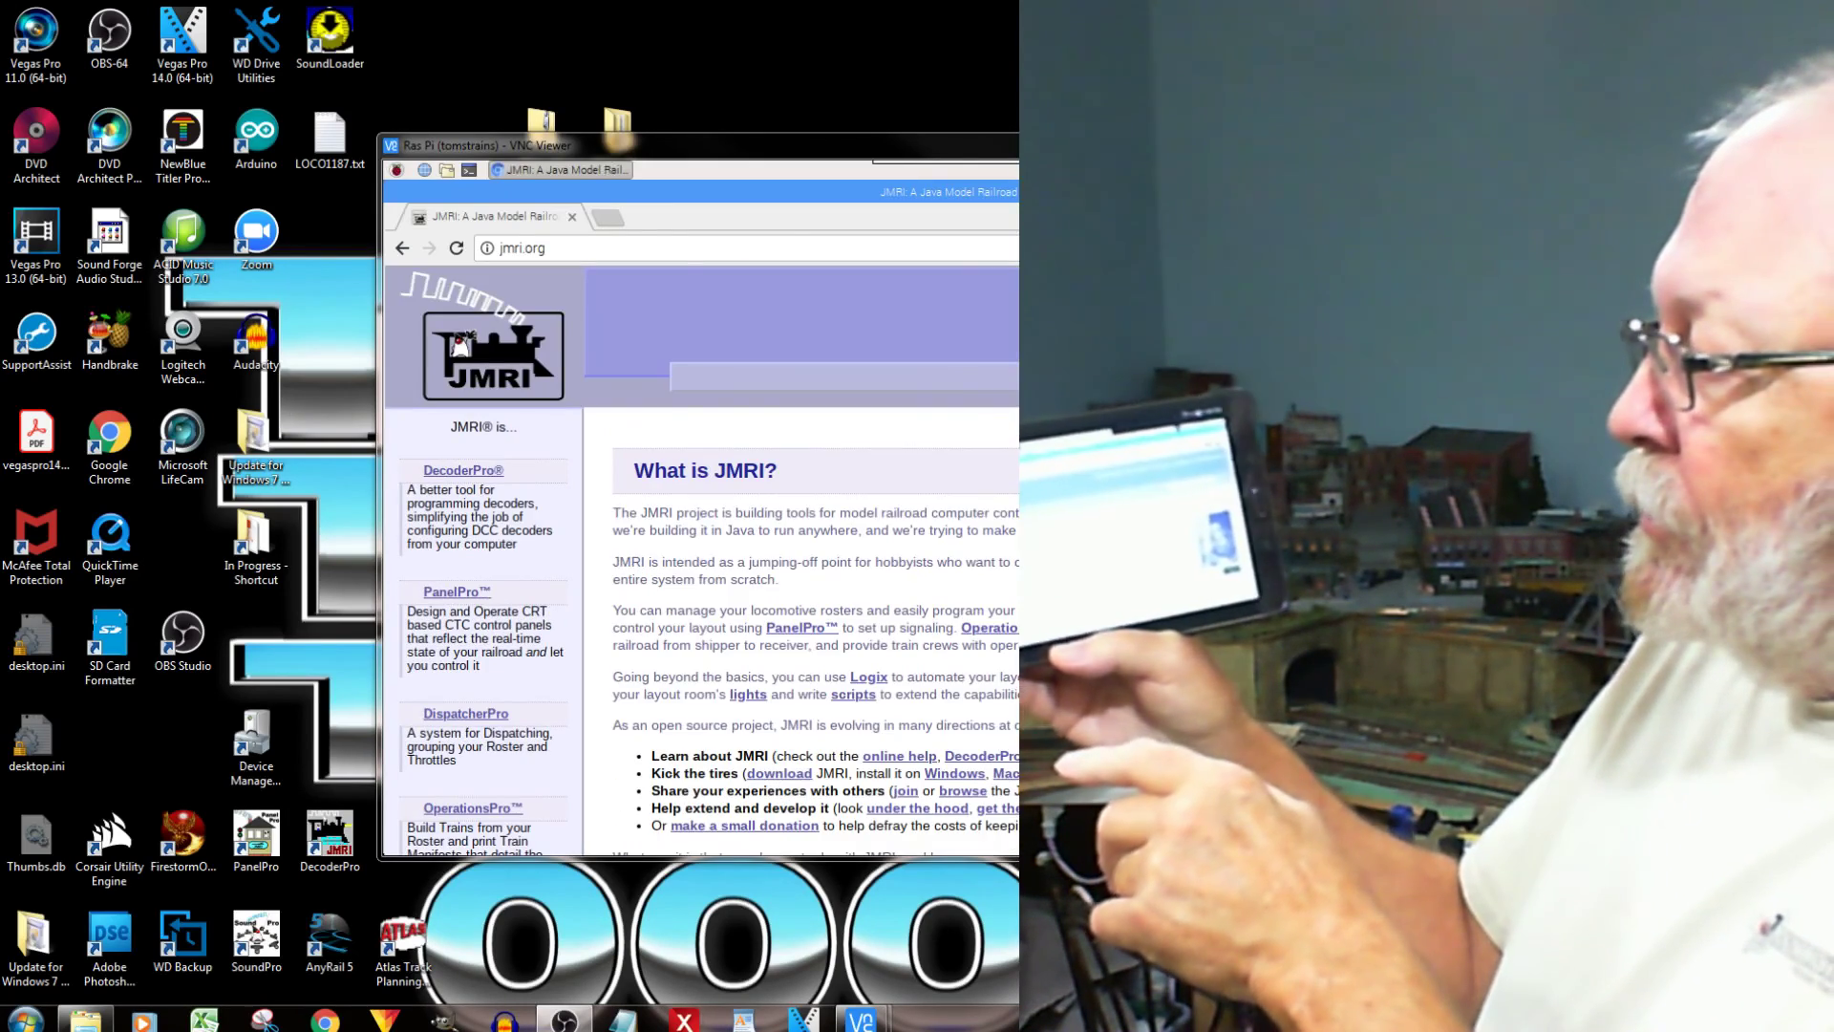